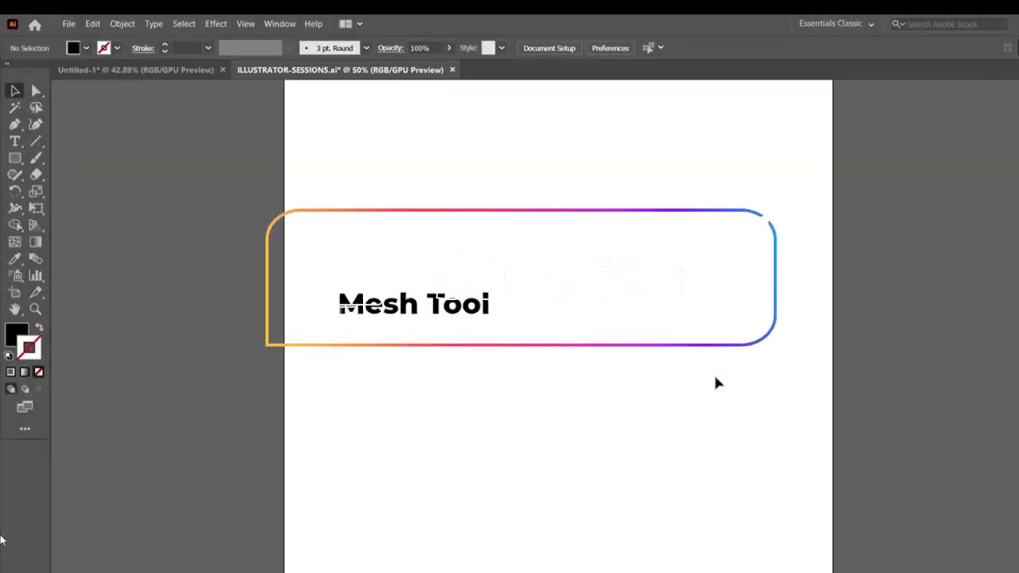
# Switch to the Untitled-1 document and clear the selection
pyautogui.click(135, 69)
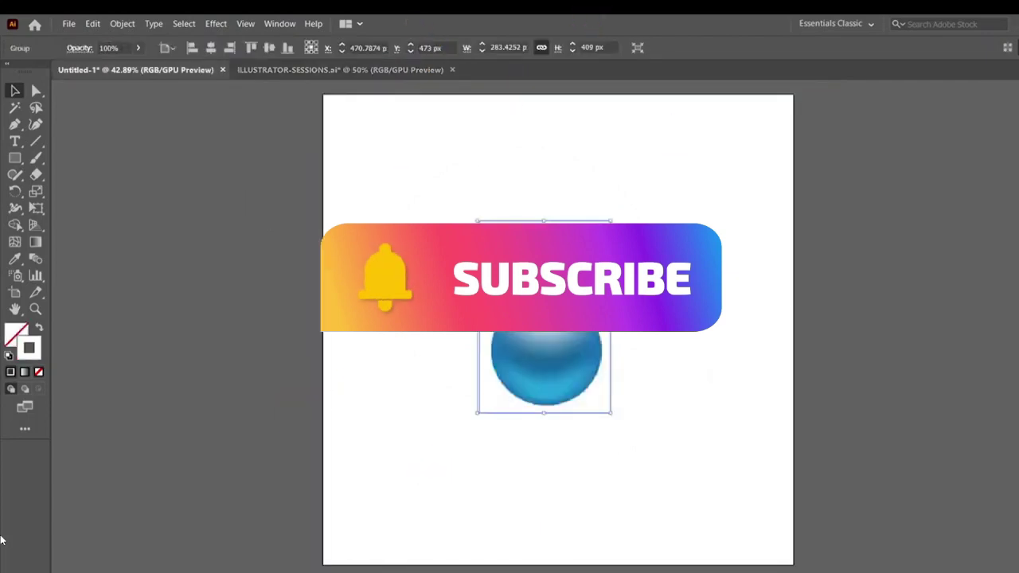
pyautogui.click(768, 381)
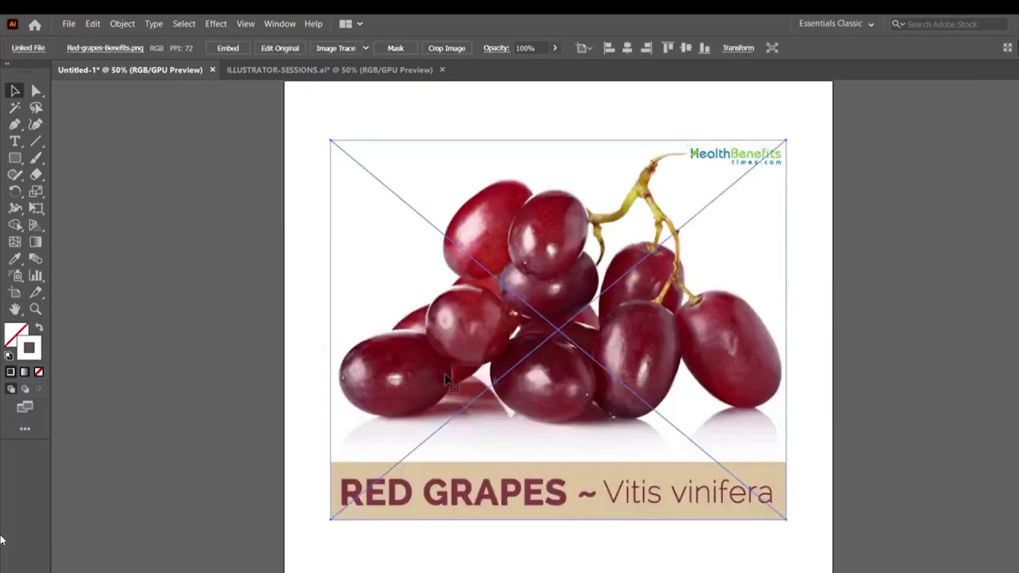
pyautogui.hotkey('ctrl', '+')
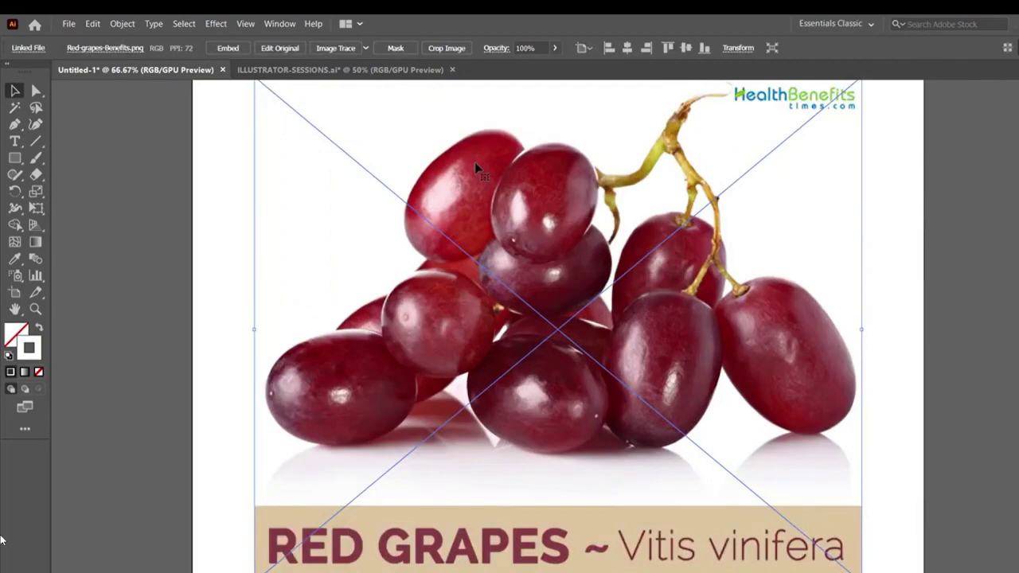
pyautogui.click(119, 30)
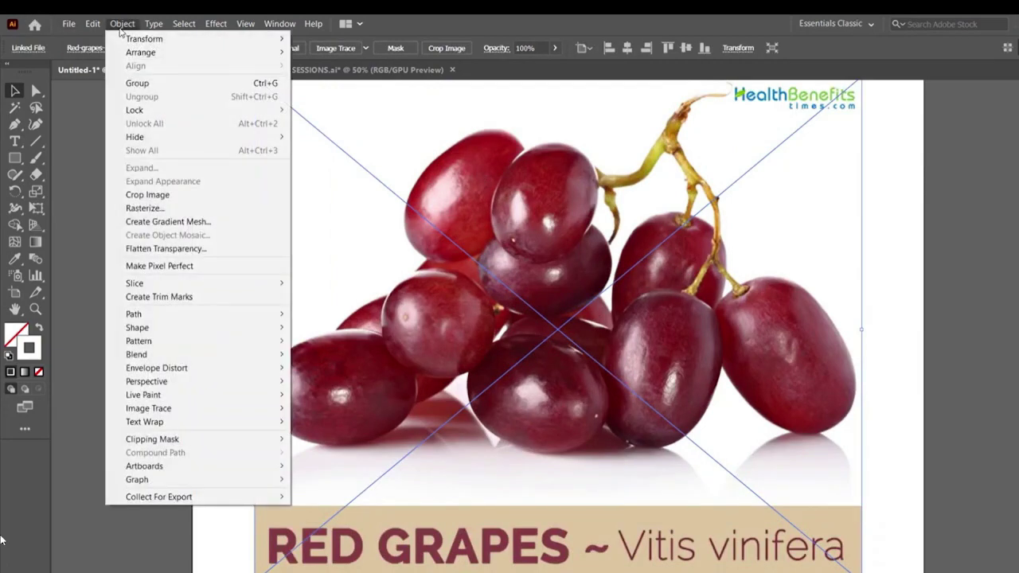
pyautogui.click(579, 19)
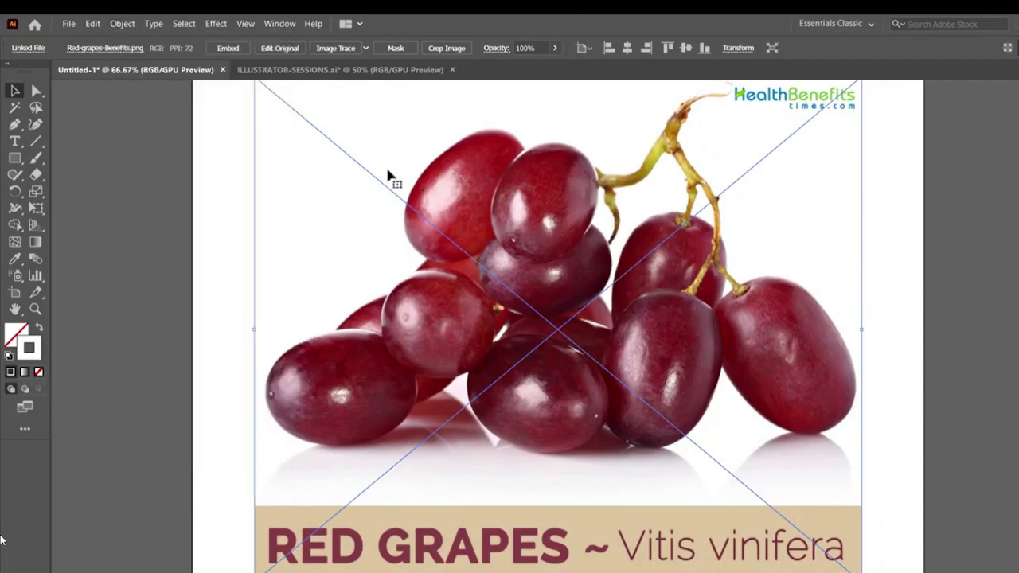
pyautogui.click(230, 48)
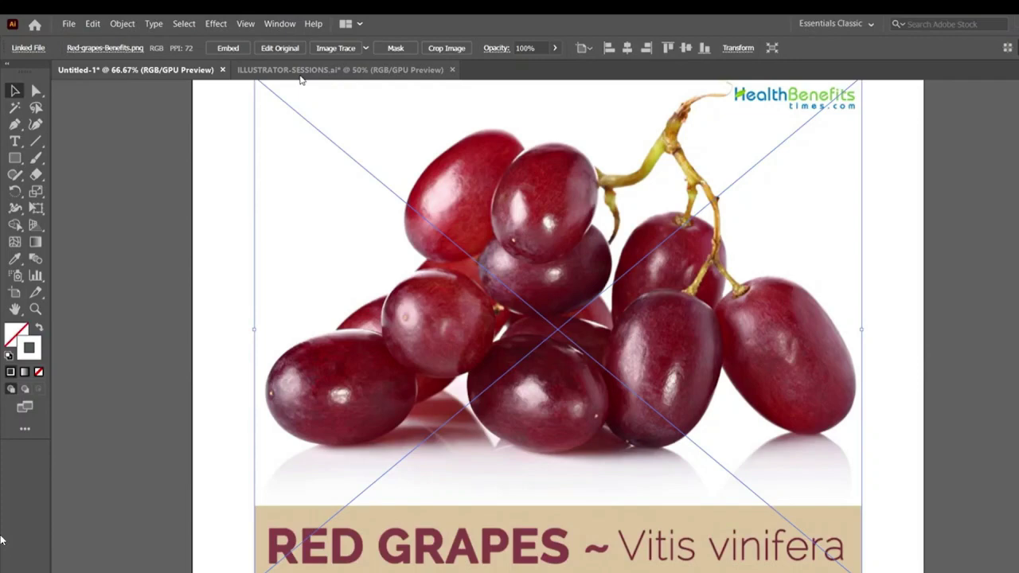
# Show the layer list and change the color of Layer 1 to Brick Red in its layer options
pyautogui.click(280, 24)
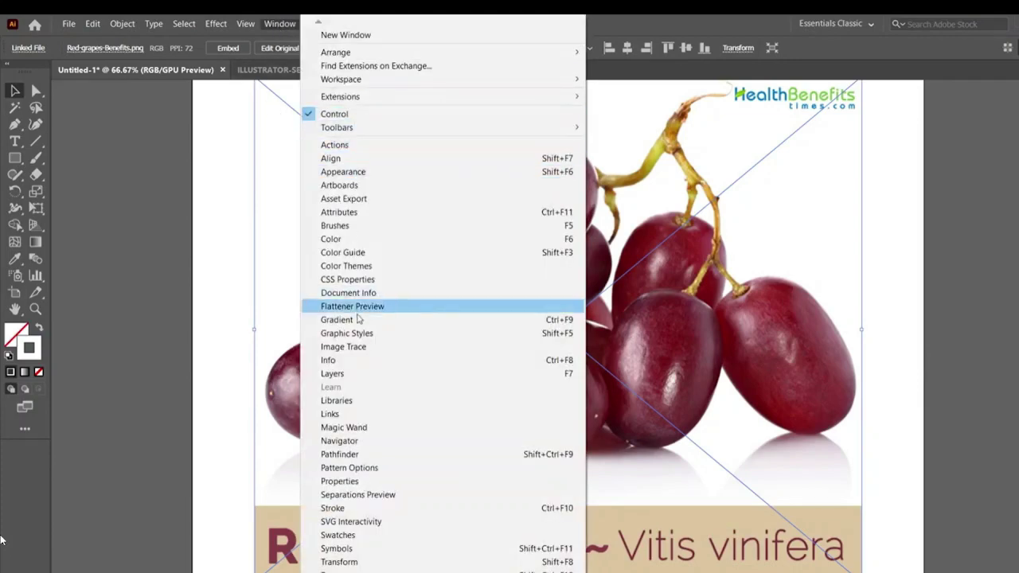
pyautogui.click(333, 373)
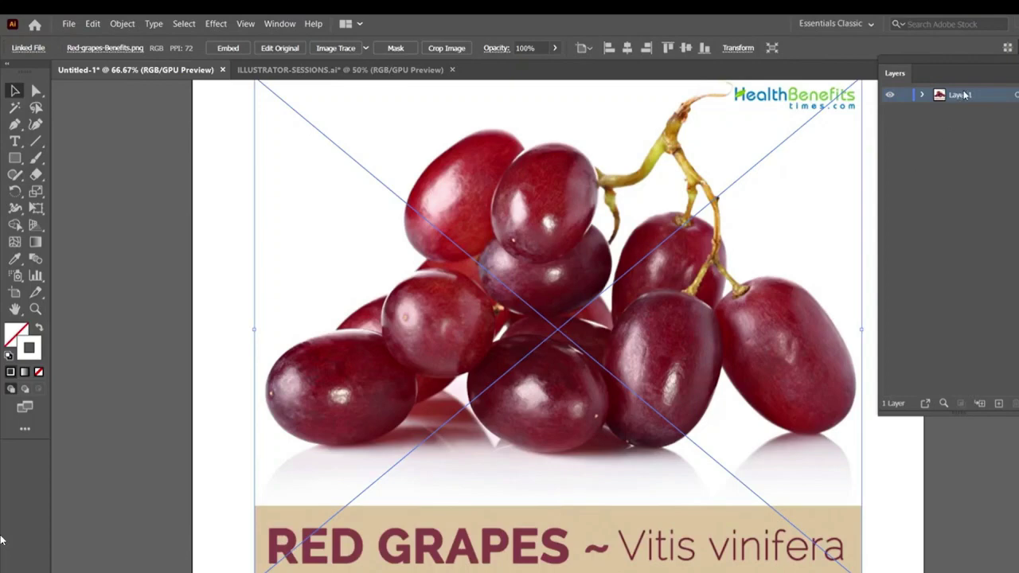
pyautogui.doubleClick(995, 96)
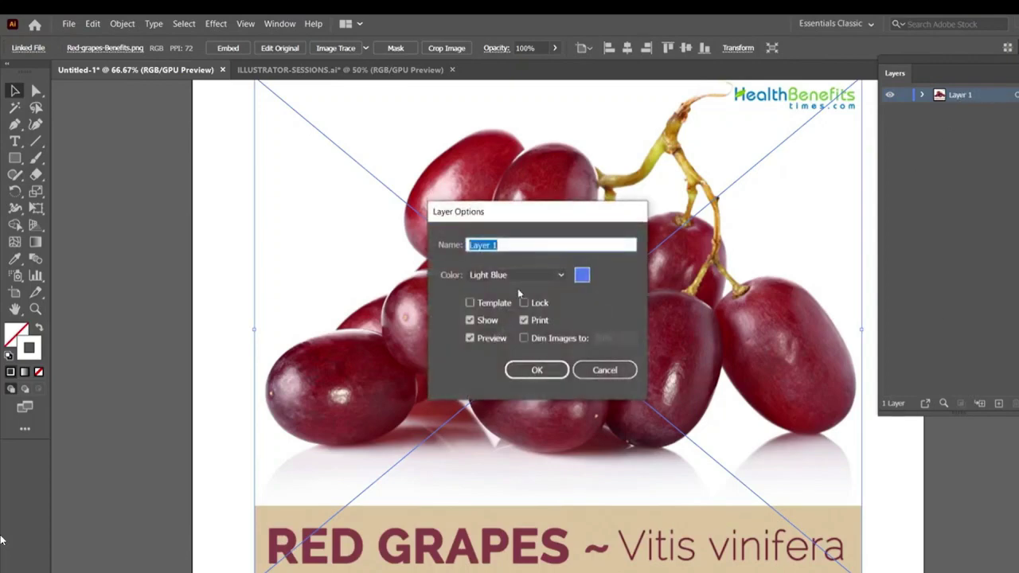
pyautogui.moveTo(495, 211); pyautogui.dragTo(619, 154)
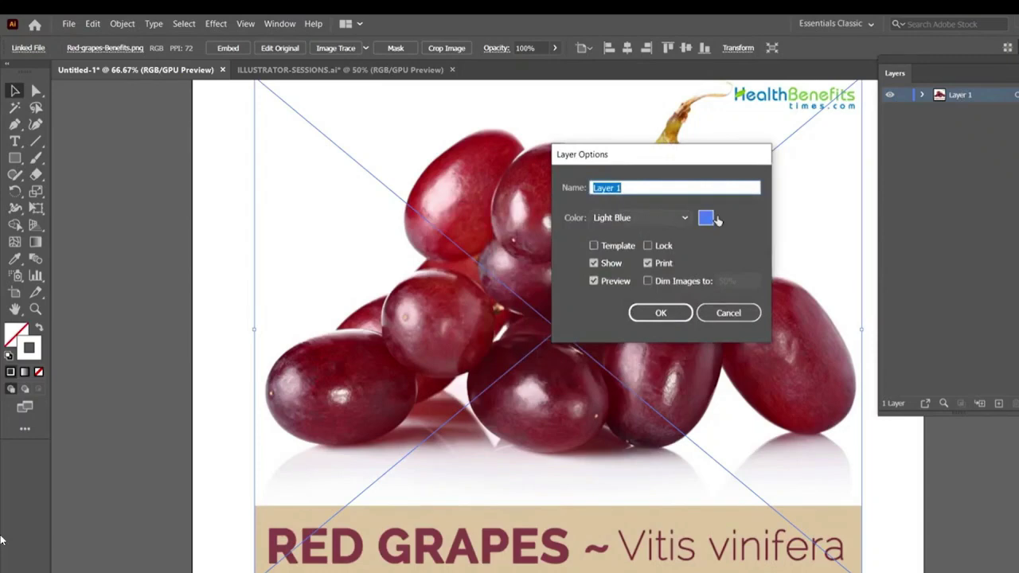
pyautogui.click(667, 219)
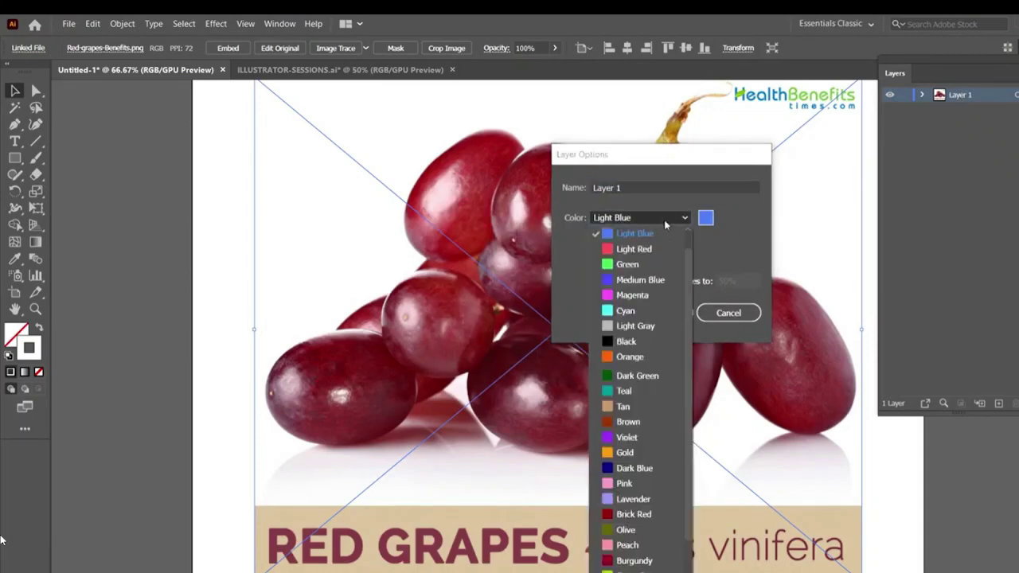
pyautogui.click(633, 515)
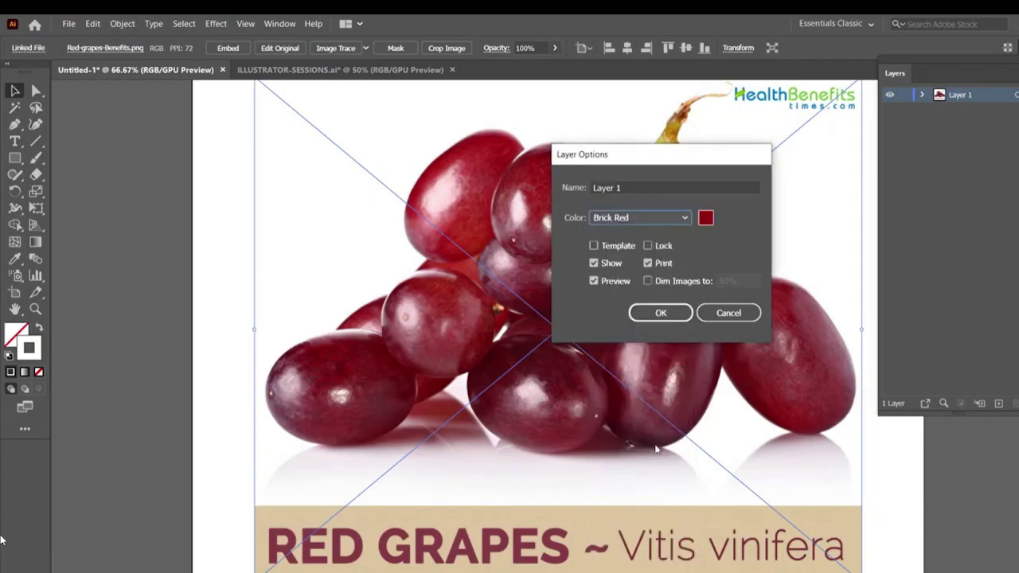
# Make Layer 1 a template with images dimmed to 100%, and add a new layer above it
pyautogui.click(594, 247)
pyautogui.click(597, 249)
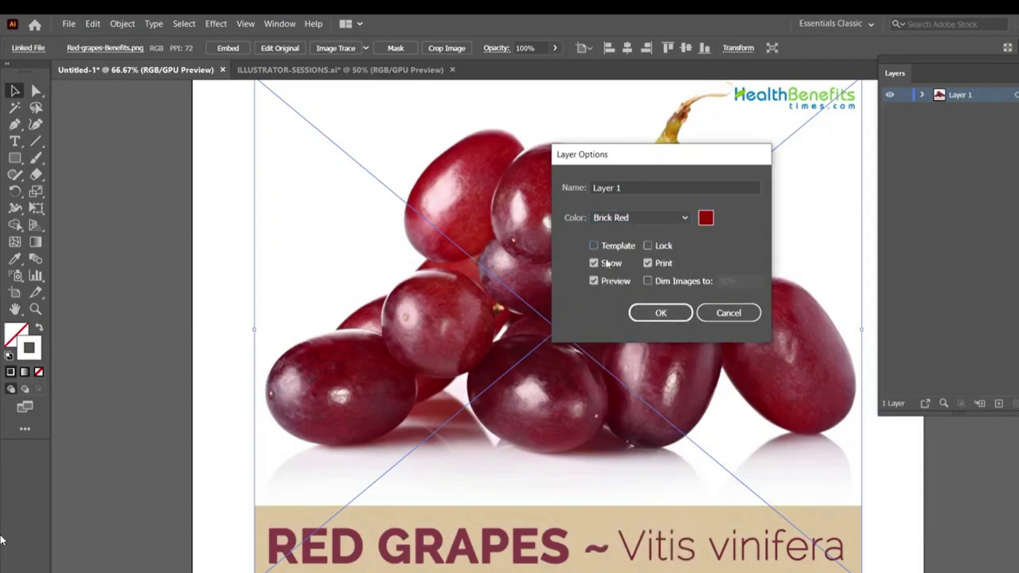
pyautogui.click(651, 283)
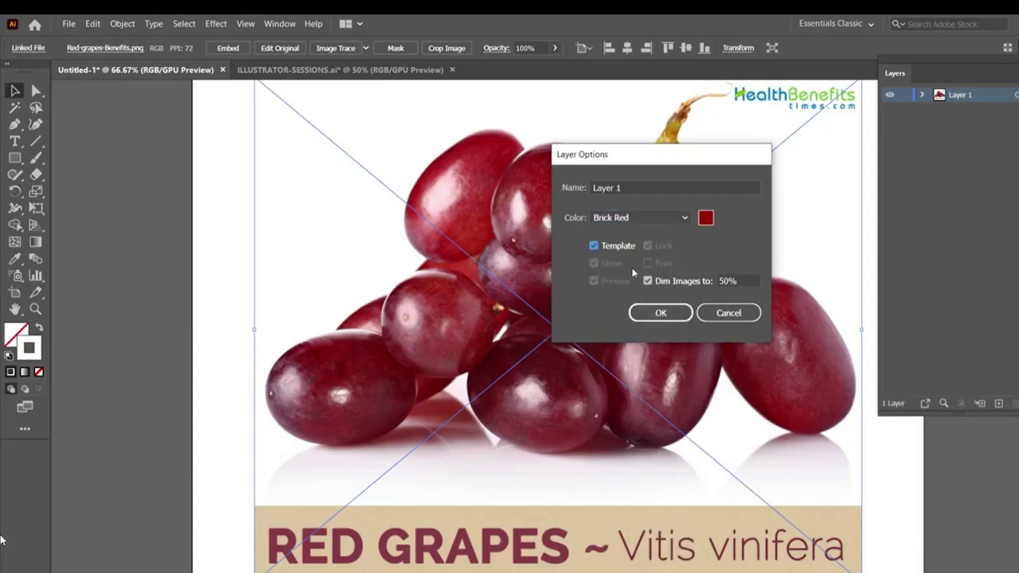
pyautogui.doubleClick(721, 281)
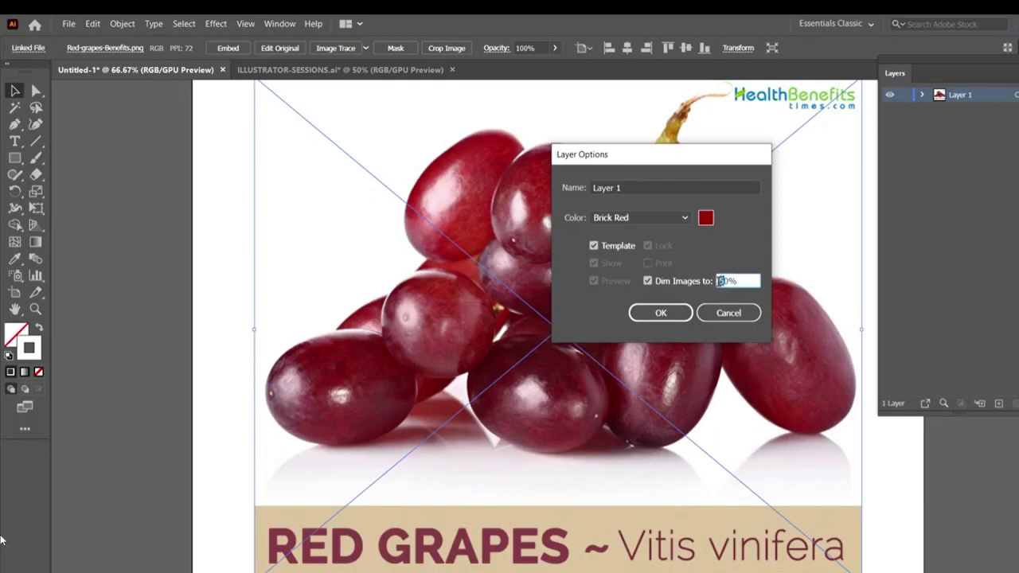
pyautogui.write('100')
pyautogui.click(661, 313)
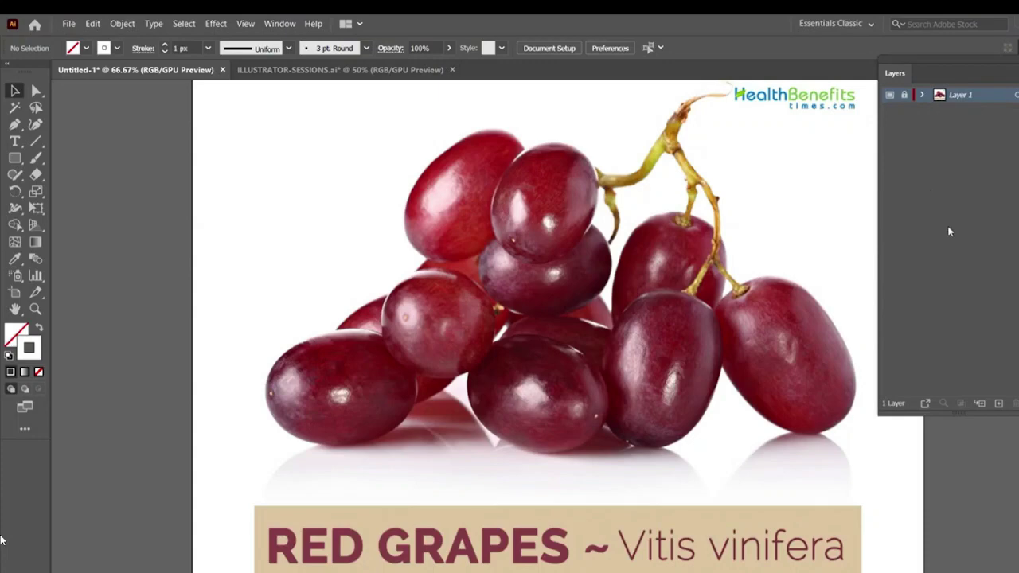
pyautogui.click(998, 404)
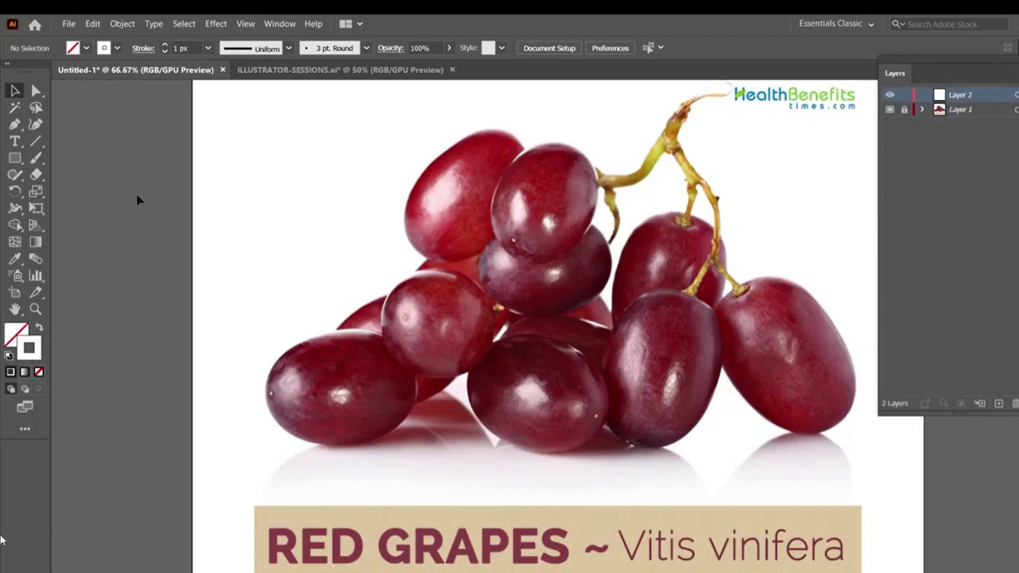
# Try to outline the upper middle grape by drawing a tall ellipse over it
pyautogui.click(14, 158)
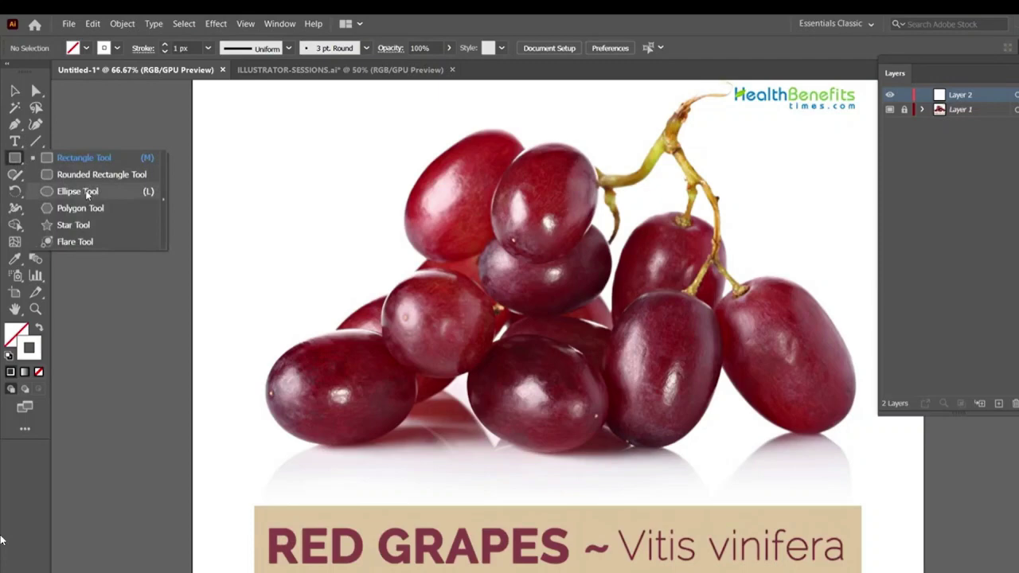
pyautogui.click(86, 192)
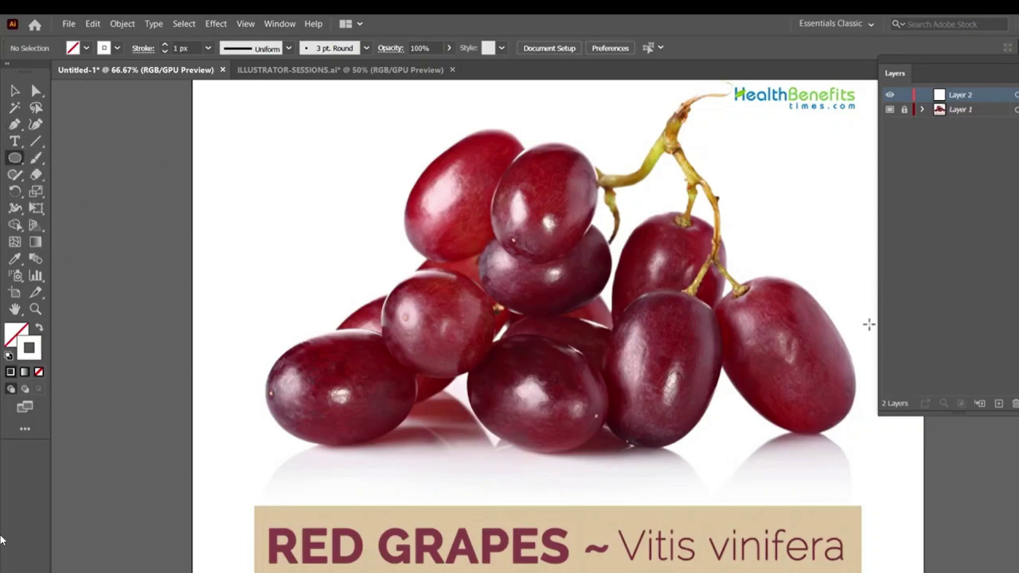
pyautogui.hotkey('ctrl', '+')
pyautogui.hotkey('ctrl', '+')
pyautogui.moveTo(599, 246); pyautogui.dragTo(495, 380)
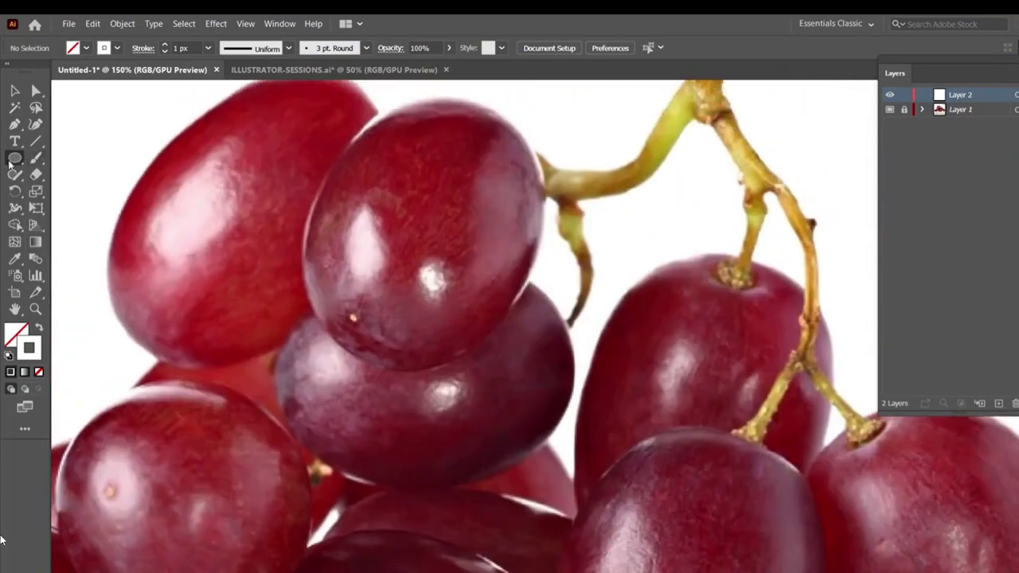
pyautogui.moveTo(374, 98); pyautogui.dragTo(544, 358)
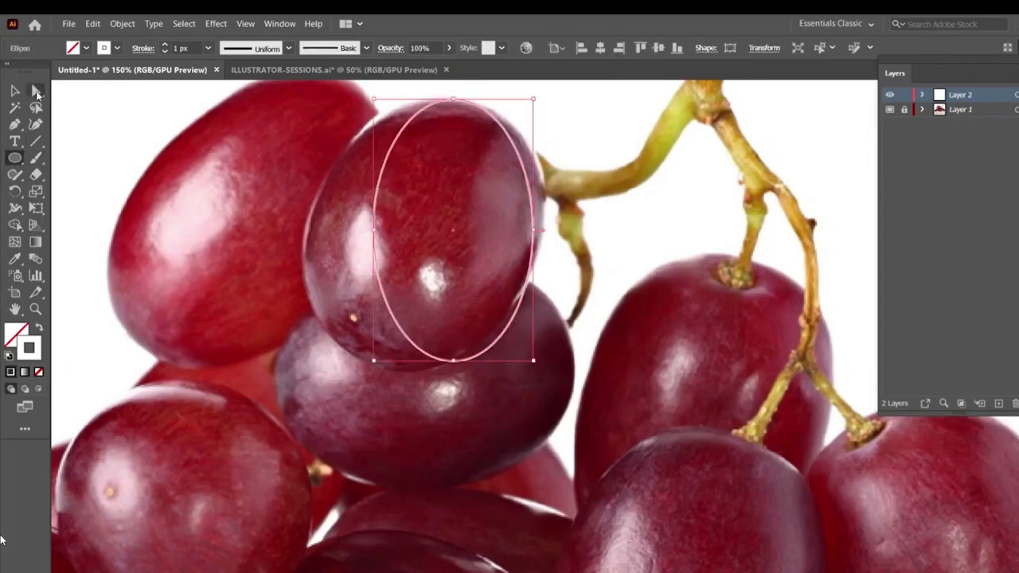
# Try to fit the ellipse to the grape's edge by moving its anchor points and curve handles, and discard the shape
pyautogui.click(37, 92)
pyautogui.moveTo(374, 228); pyautogui.dragTo(364, 310)
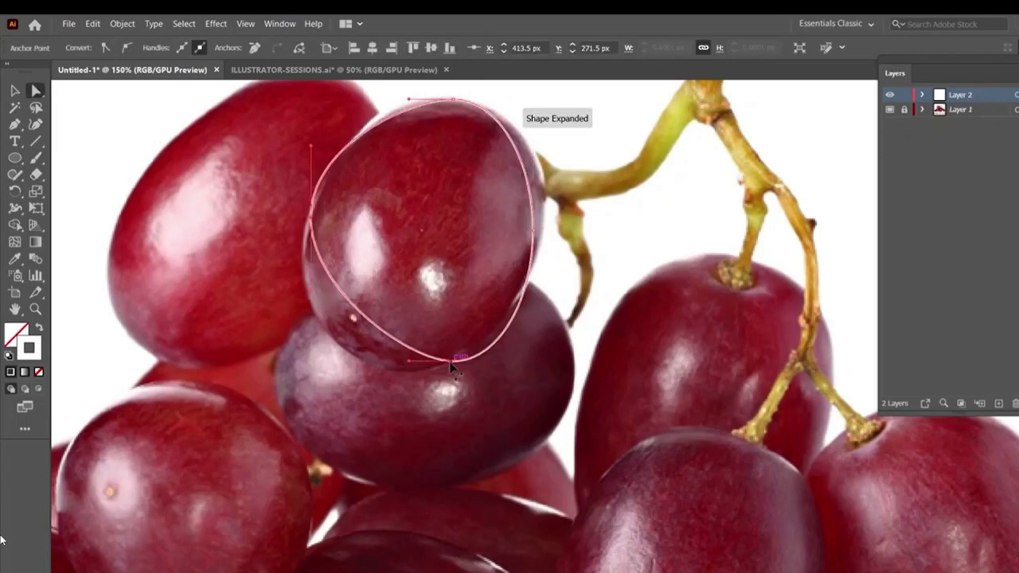
pyautogui.moveTo(445, 362); pyautogui.dragTo(392, 370)
pyautogui.hotkey('ctrl', 'z')
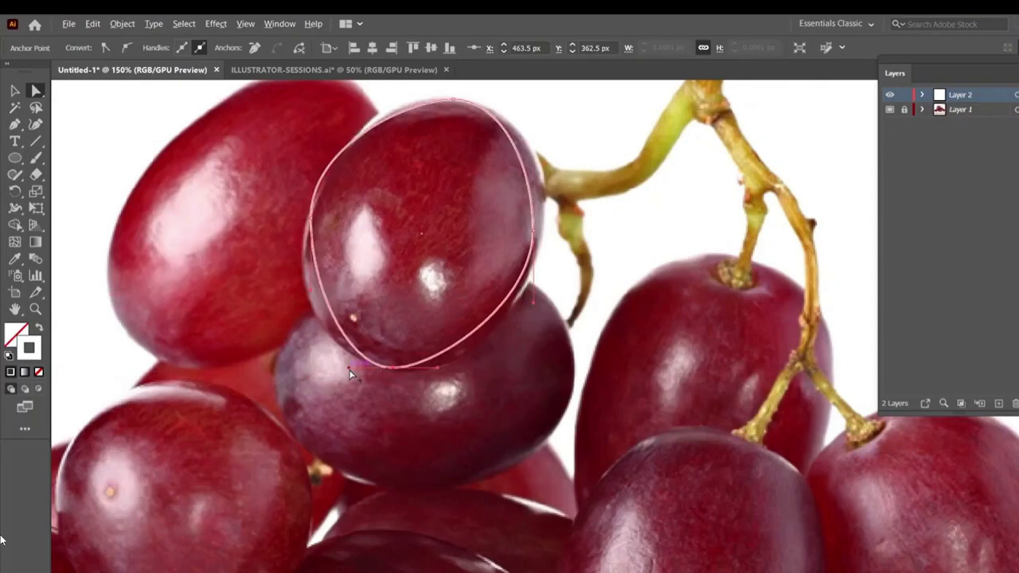
pyautogui.moveTo(348, 368); pyautogui.dragTo(289, 334)
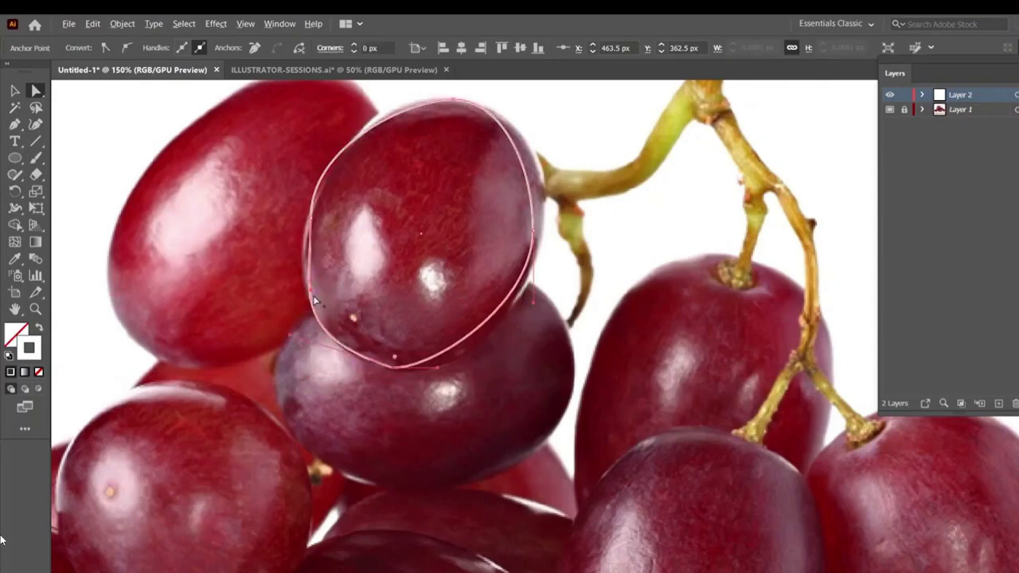
pyautogui.moveTo(314, 295); pyautogui.dragTo(320, 291)
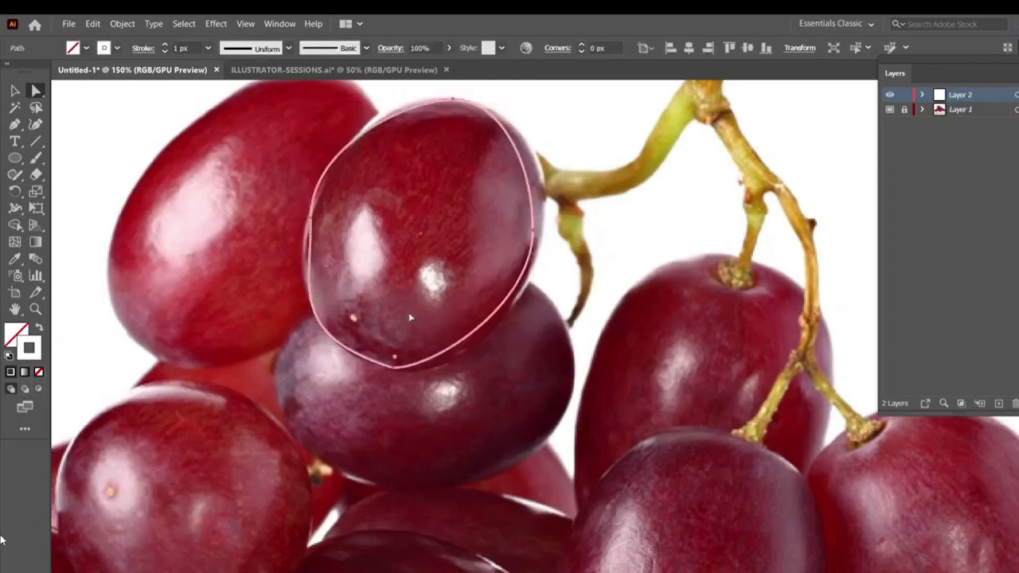
pyautogui.click(561, 289)
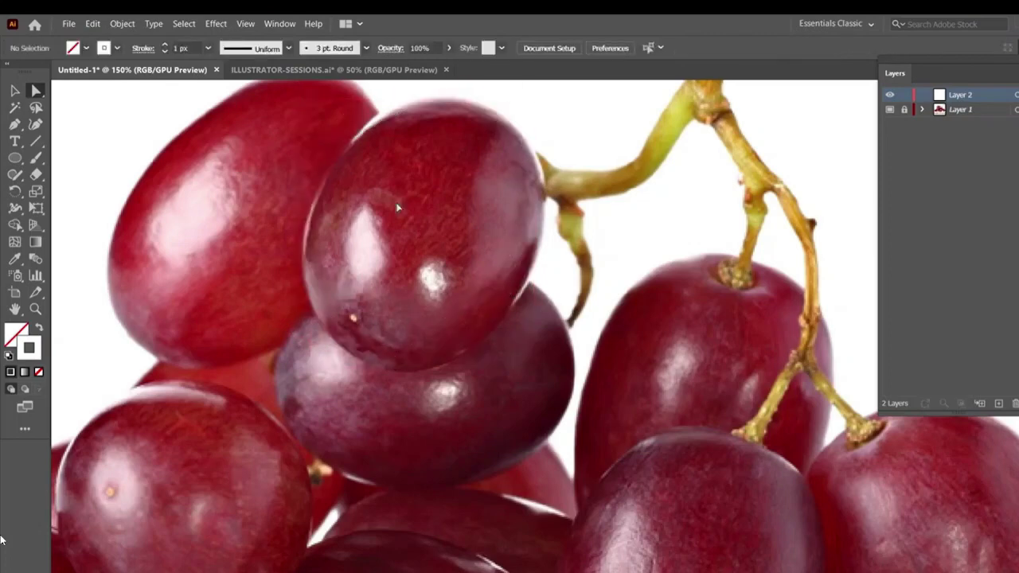
# Trace a closed curved outline around the upper middle grape with the Pen tool
pyautogui.click(14, 125)
pyautogui.click(352, 142)
pyautogui.moveTo(471, 102); pyautogui.dragTo(528, 125)
pyautogui.moveTo(414, 375); pyautogui.dragTo(519, 353)
pyautogui.click(307, 273)
pyautogui.moveTo(352, 142)
pyautogui.mouseDown()
pyautogui.moveTo(387, 136)
pyautogui.moveTo(351, 151)
pyautogui.mouseUp()
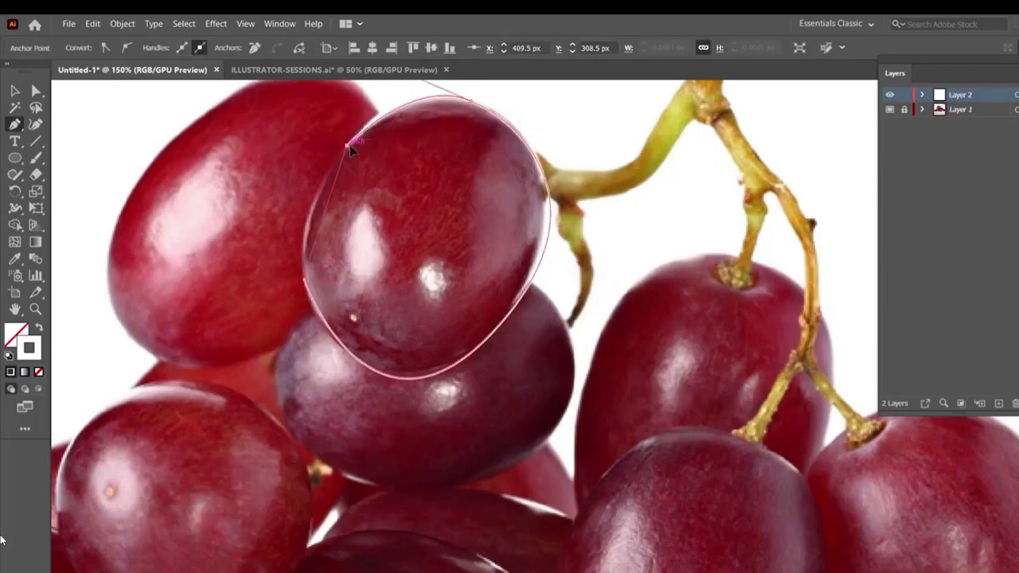
# Refine the curve at the traced outline's left-side anchor point to follow the grape's edge
pyautogui.press('a')
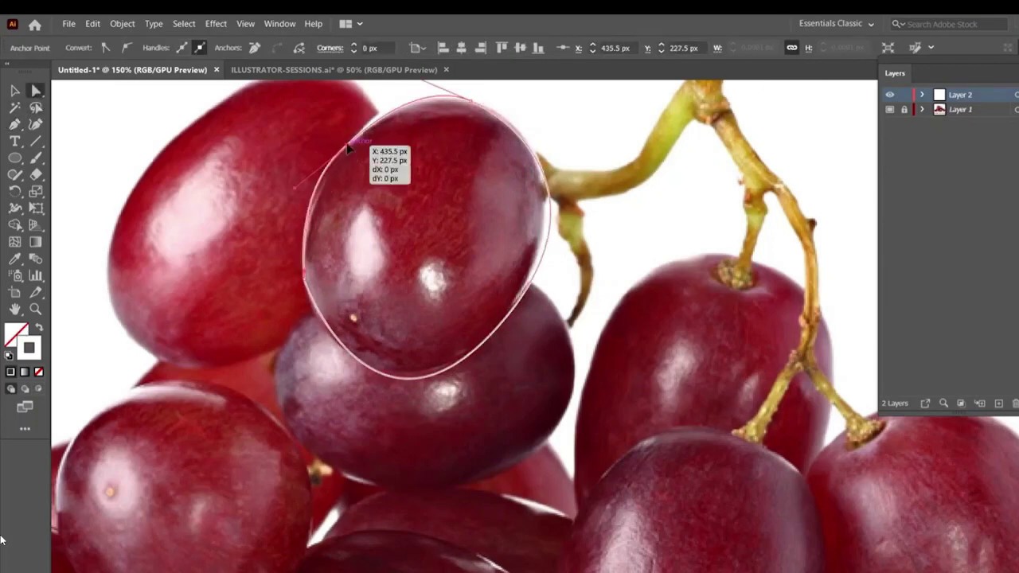
pyautogui.click(308, 284)
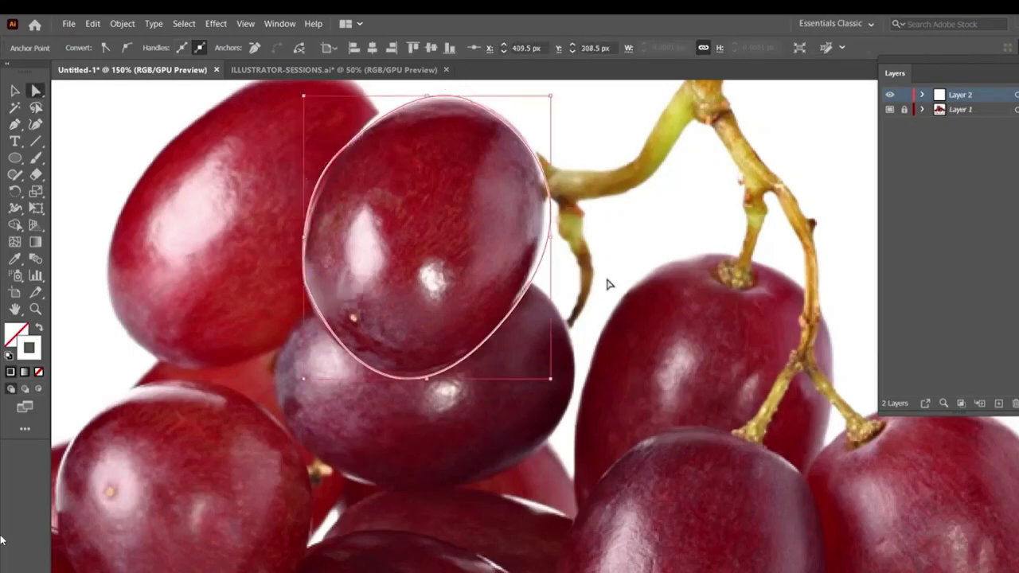
pyautogui.hotkey('ctrl', '+')
pyautogui.hotkey('ctrl', '+')
pyautogui.hotkey('ctrl', '+')
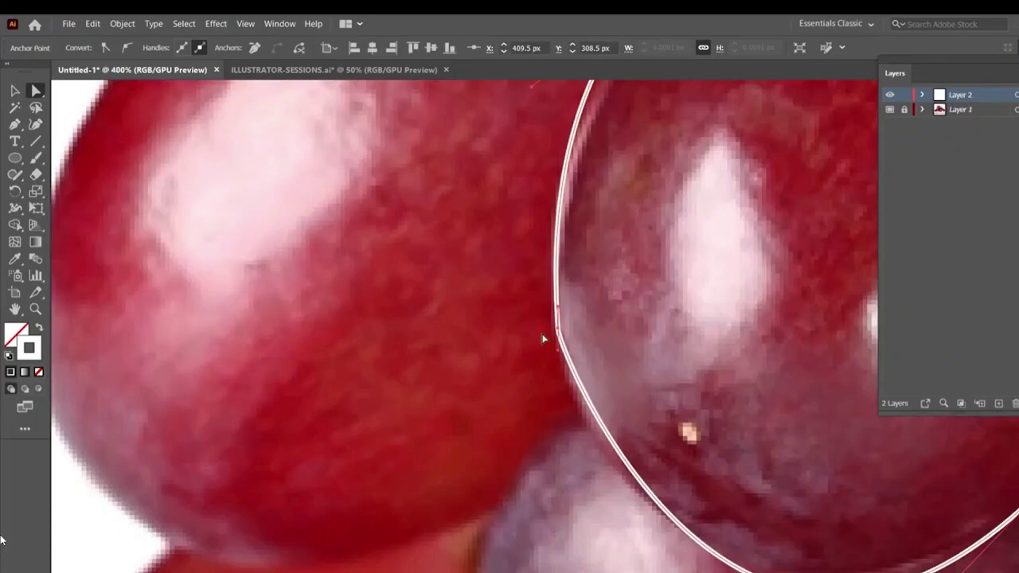
pyautogui.moveTo(558, 313); pyautogui.dragTo(553, 311)
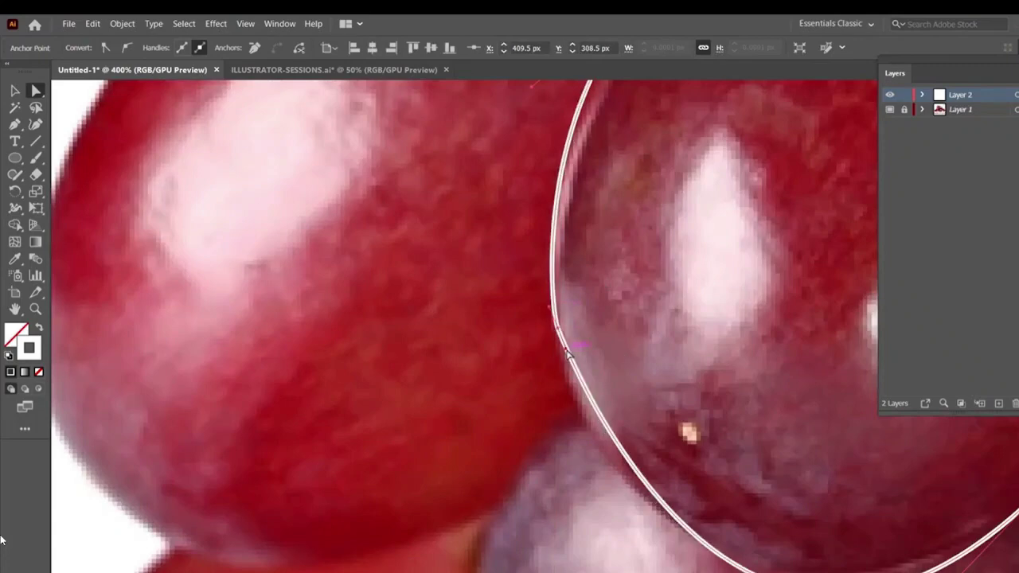
pyautogui.hotkey('ctrl', '-')
pyautogui.hotkey('ctrl', '-')
pyautogui.click(626, 395)
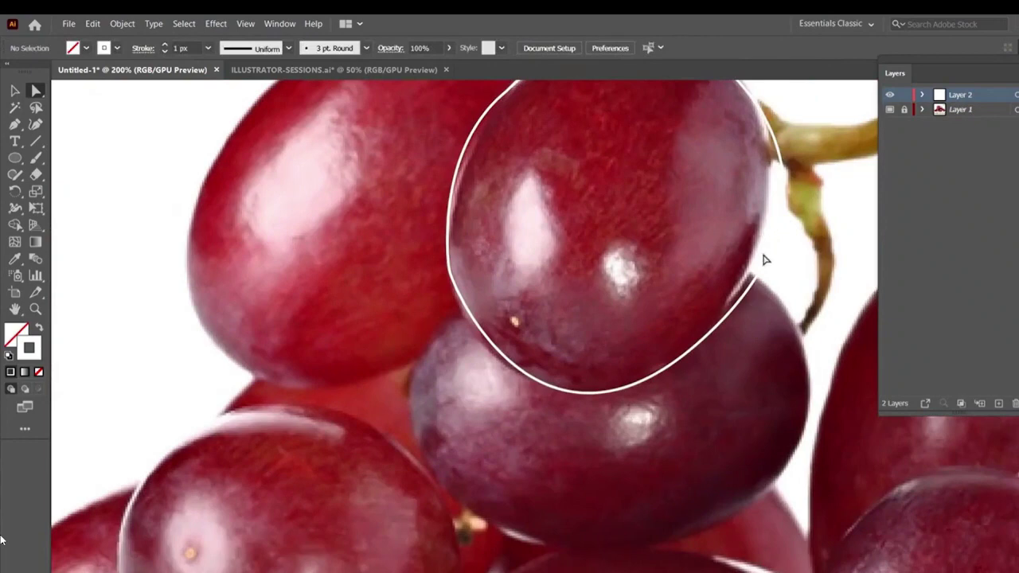
# Bend the lower-right part of the grape outline by pulling the curve handles of its lower-right anchor point
pyautogui.moveTo(720, 324); pyautogui.dragTo(559, 498)
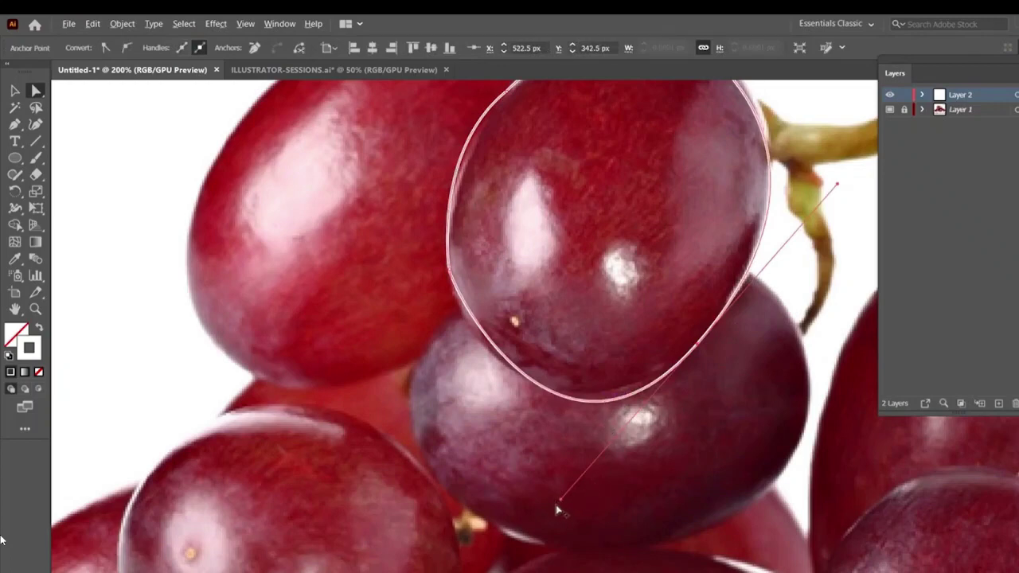
pyautogui.moveTo(560, 496); pyautogui.dragTo(510, 476)
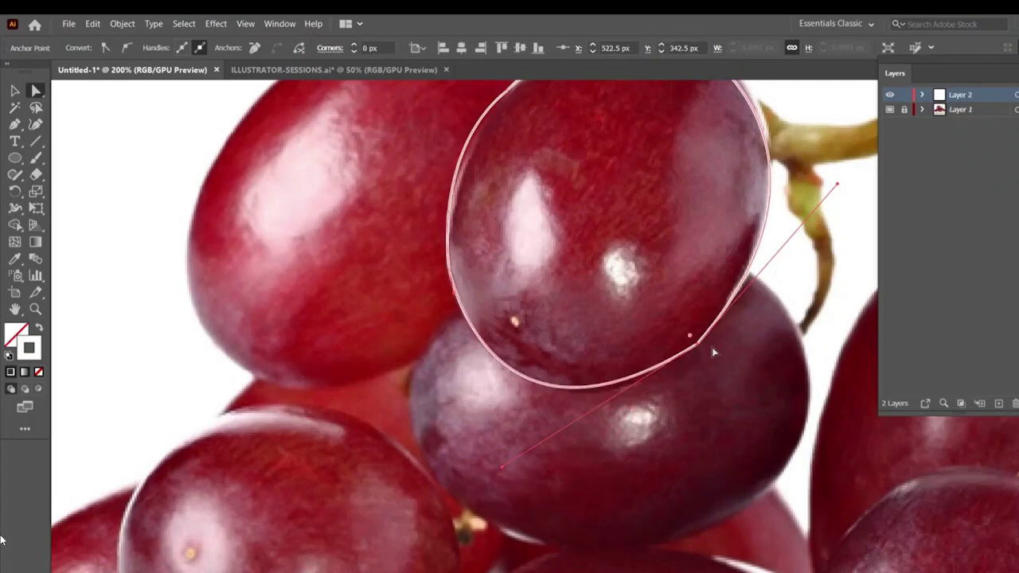
pyautogui.hscroll(3, 633, 231)
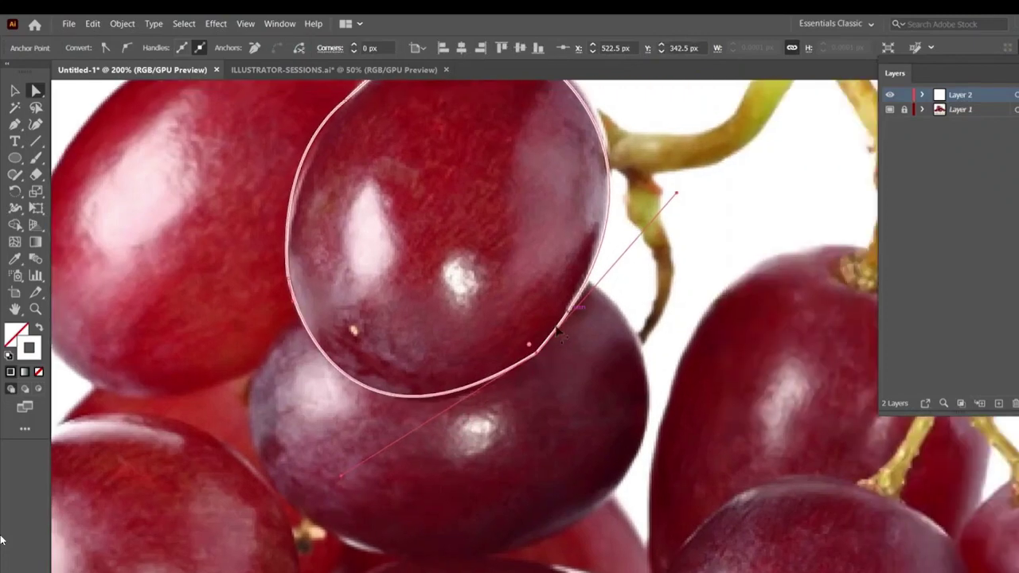
# Try rounding the corner at the outline's lower-right anchor point, and restore its sharp corner
pyautogui.click(530, 344)
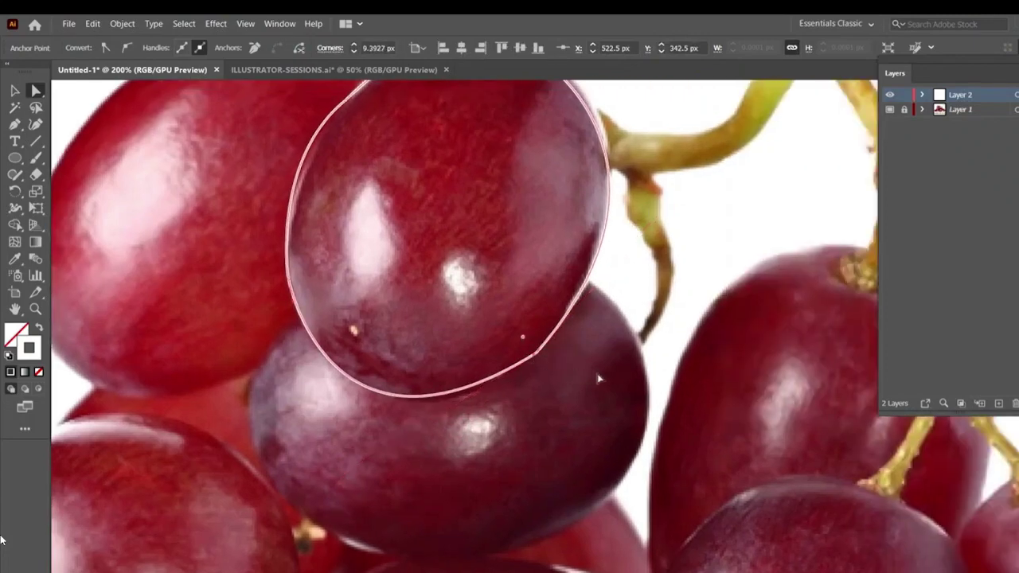
pyautogui.scroll(5, 591, 328)
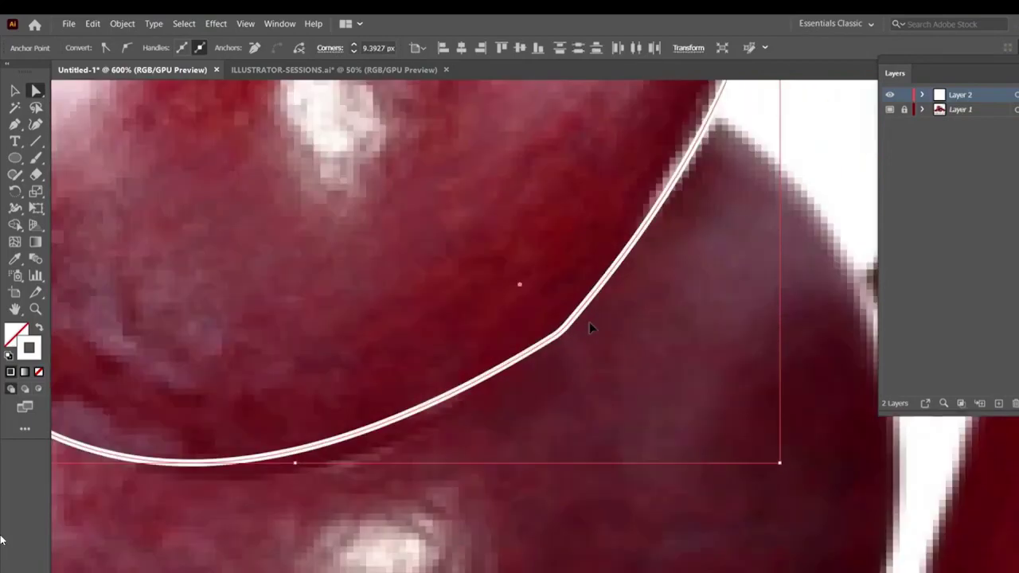
pyautogui.click(562, 337)
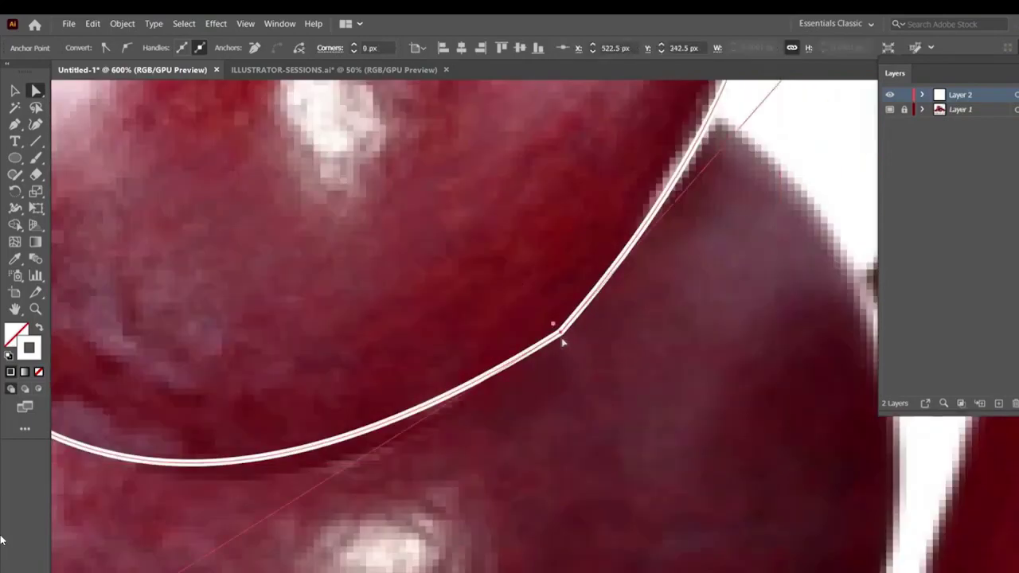
pyautogui.scroll(-3, 590, 370)
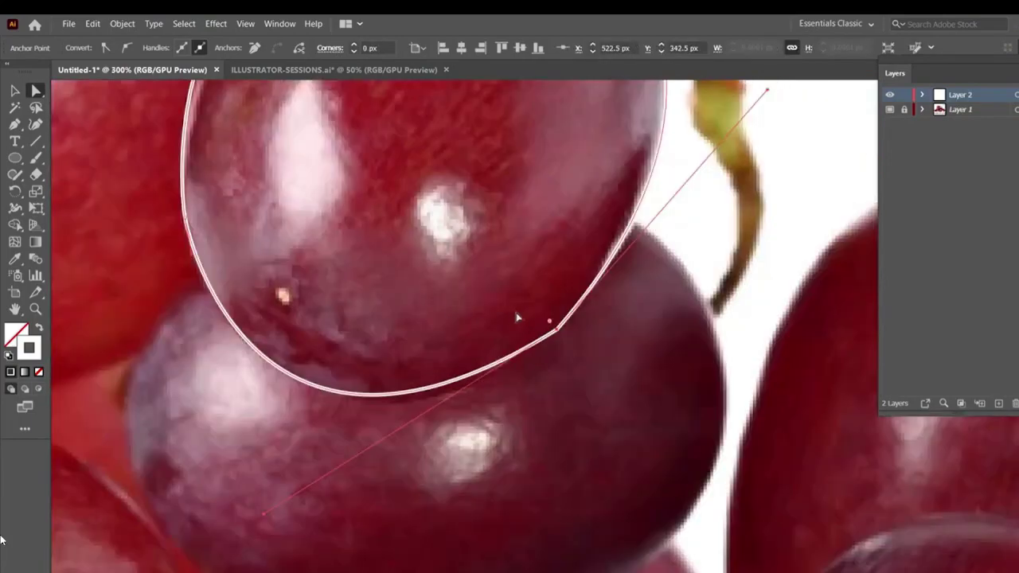
# Fine-tune both curve handles of the lower-right anchor point to follow the grape's bottom and right edges
pyautogui.moveTo(267, 518); pyautogui.dragTo(267, 528)
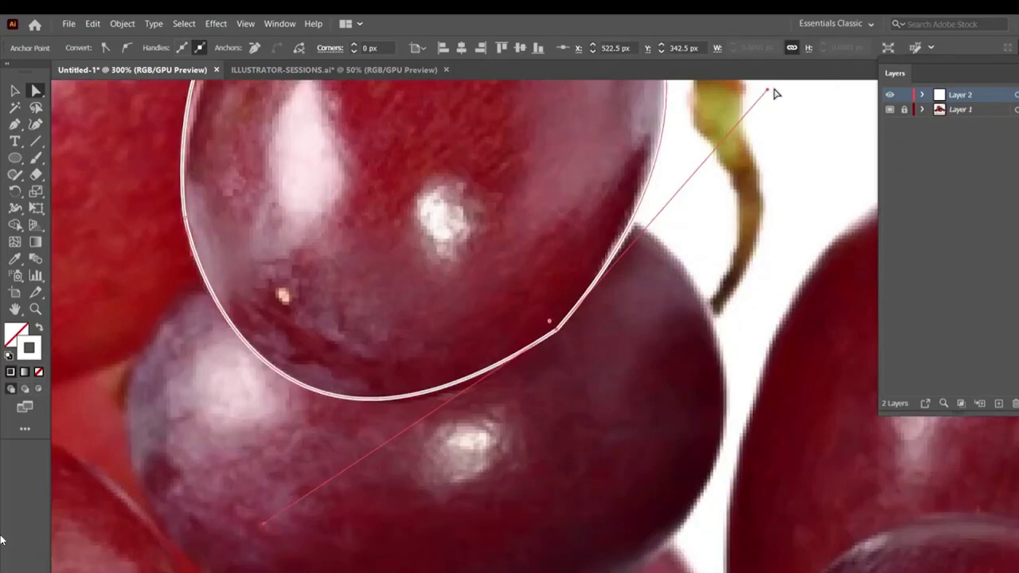
pyautogui.scroll(2, 773, 91)
pyautogui.moveTo(773, 164); pyautogui.dragTo(777, 175)
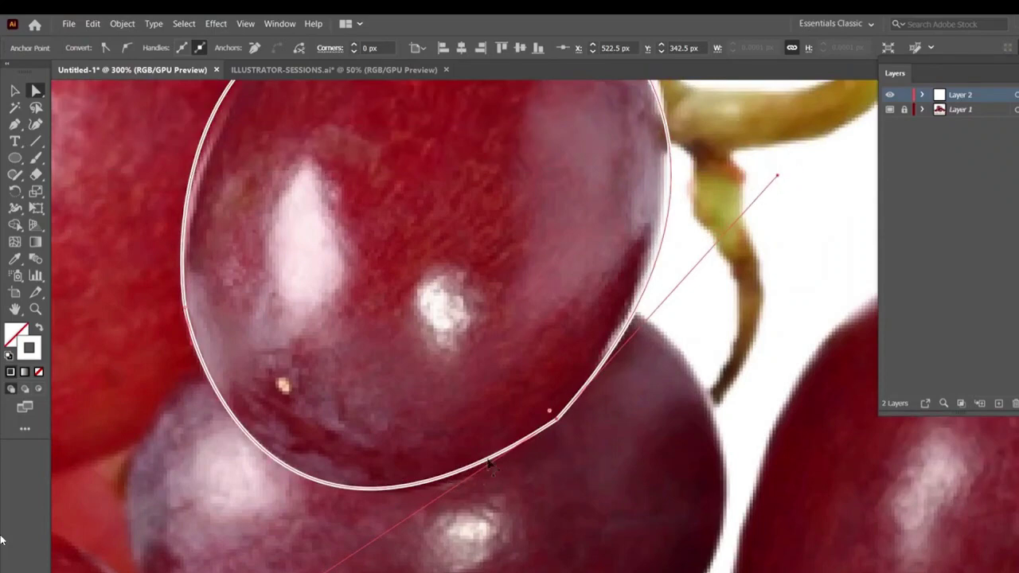
pyautogui.scroll(-1, 489, 448)
pyautogui.hotkey('ctrl', '-')
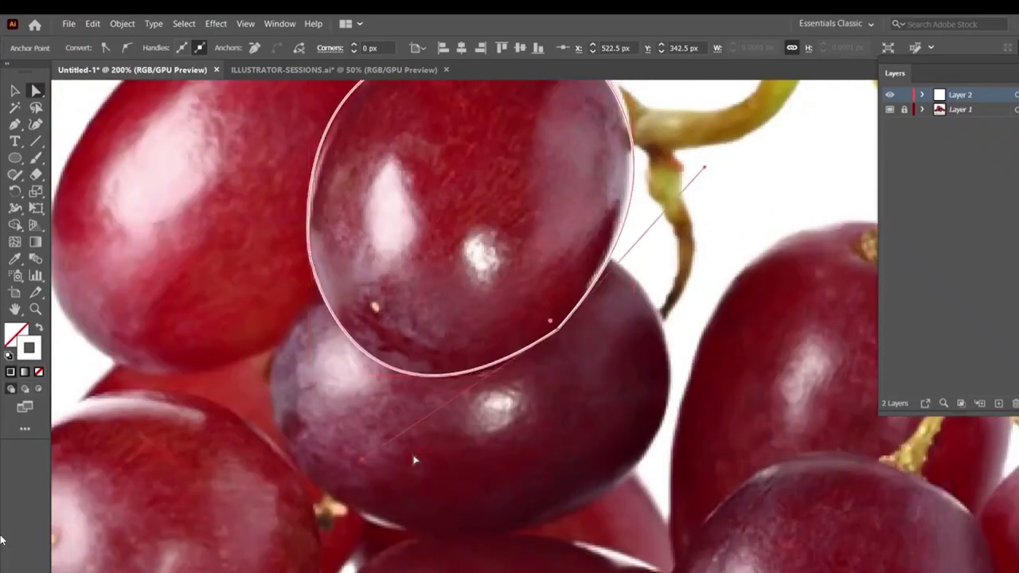
pyautogui.moveTo(364, 462); pyautogui.dragTo(374, 474)
# Add an anchor point on the outline's right side and move it slightly inward onto the grape's edge
pyautogui.scroll(5, 375, 475)
pyautogui.click(15, 123)
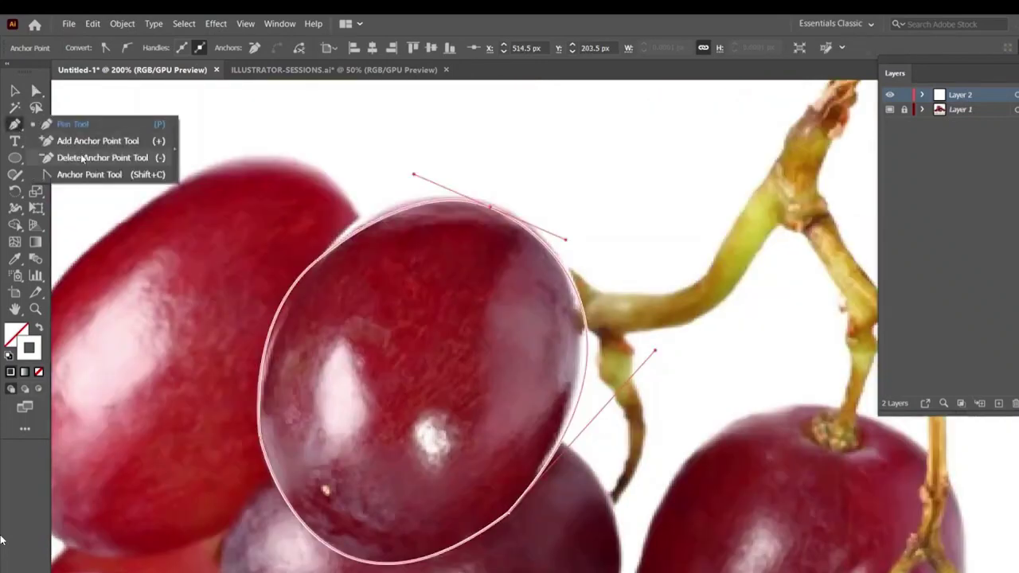
pyautogui.click(80, 141)
pyautogui.click(584, 391)
pyautogui.press('a')
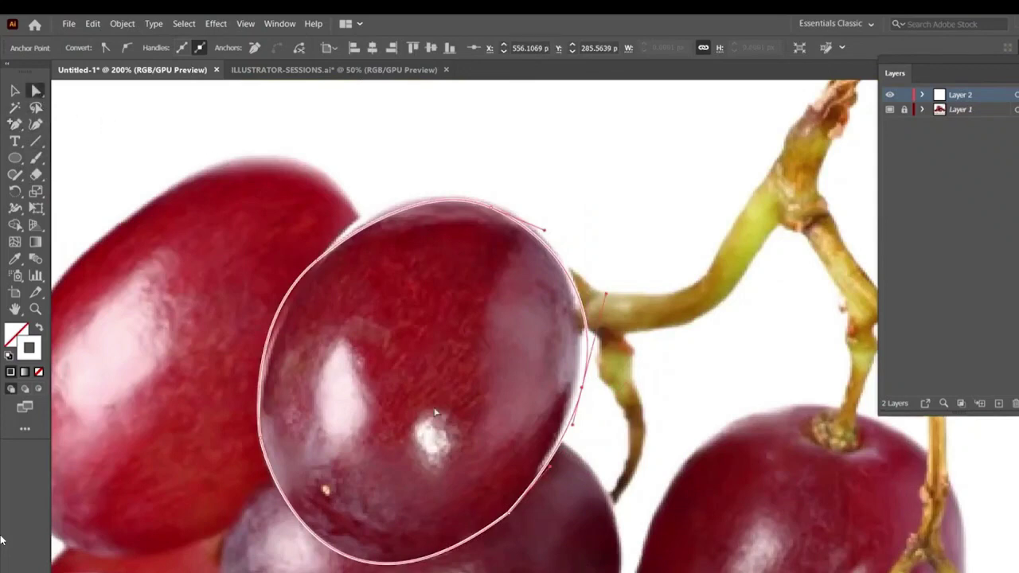
pyautogui.moveTo(586, 391); pyautogui.dragTo(575, 393)
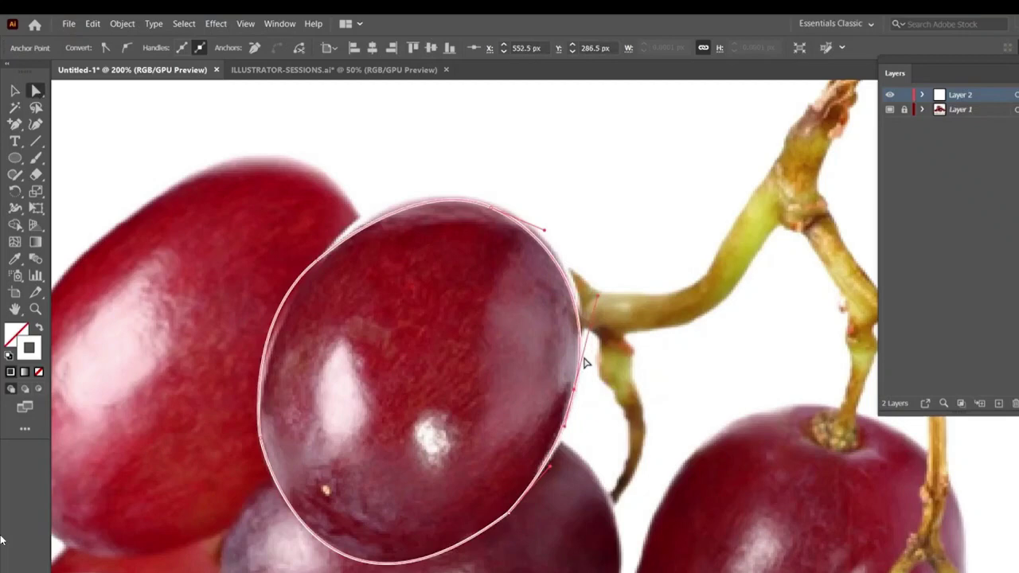
# Adjust the curve handles around the outline's upper-left anchor point to match the grape's upper-left edge
pyautogui.click(322, 269)
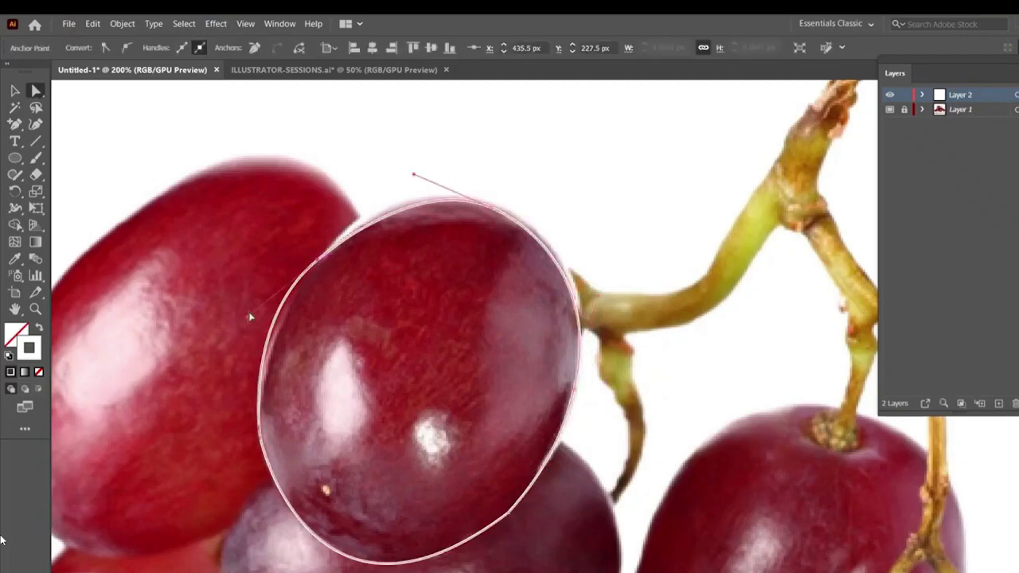
pyautogui.moveTo(246, 319); pyautogui.dragTo(253, 337)
pyautogui.moveTo(412, 171); pyautogui.dragTo(404, 168)
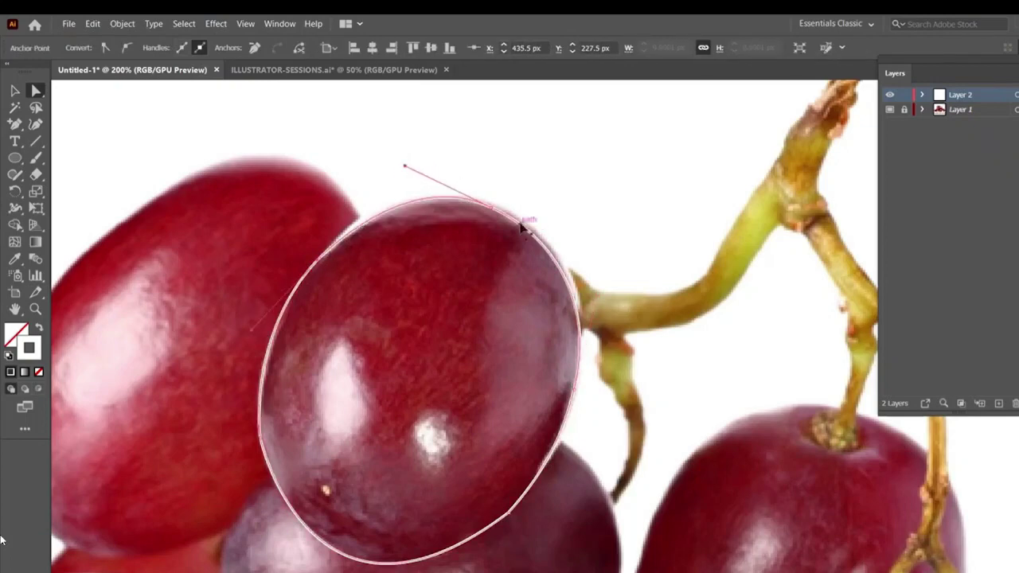
# Smooth the curve at the lower-right anchor point with a small handle adjustment
pyautogui.hotkey('ctrl', '-')
pyautogui.moveTo(725, 452); pyautogui.dragTo(614, 351)
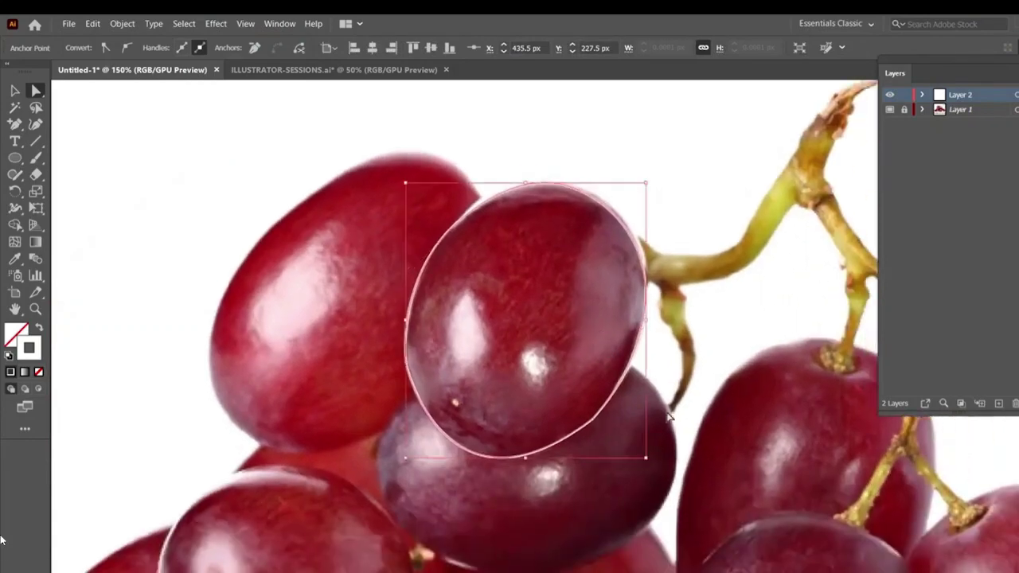
pyautogui.hotkey('ctrl', '+')
pyautogui.hotkey('ctrl', '+')
pyautogui.moveTo(657, 460); pyautogui.dragTo(442, 189)
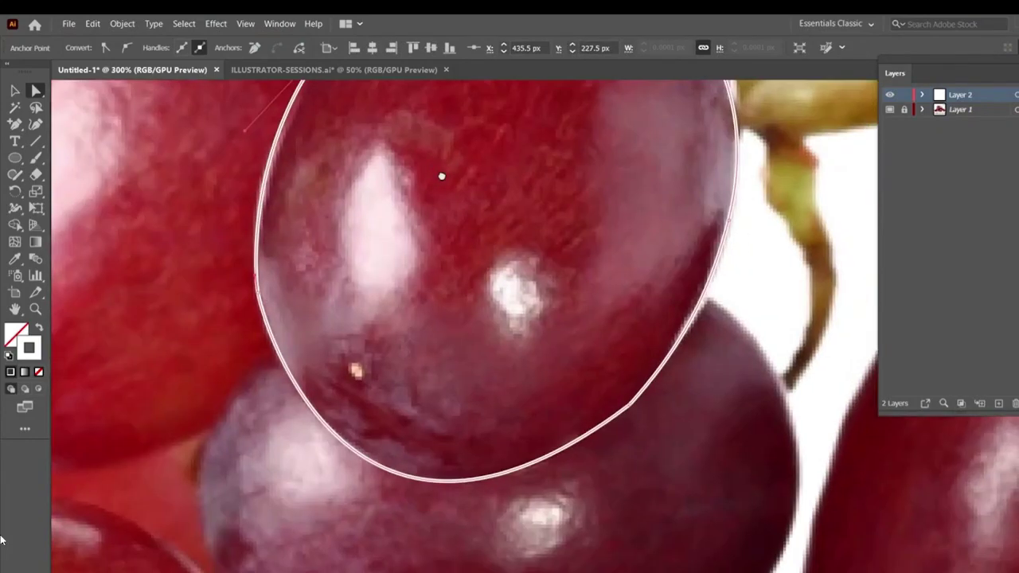
pyautogui.click(636, 409)
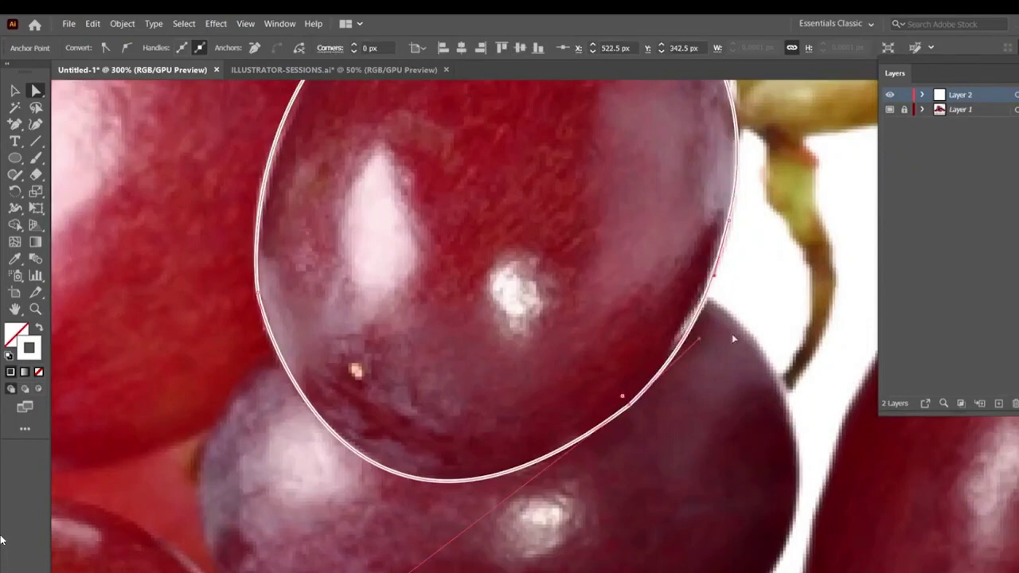
pyautogui.hotkey('ctrl', '-')
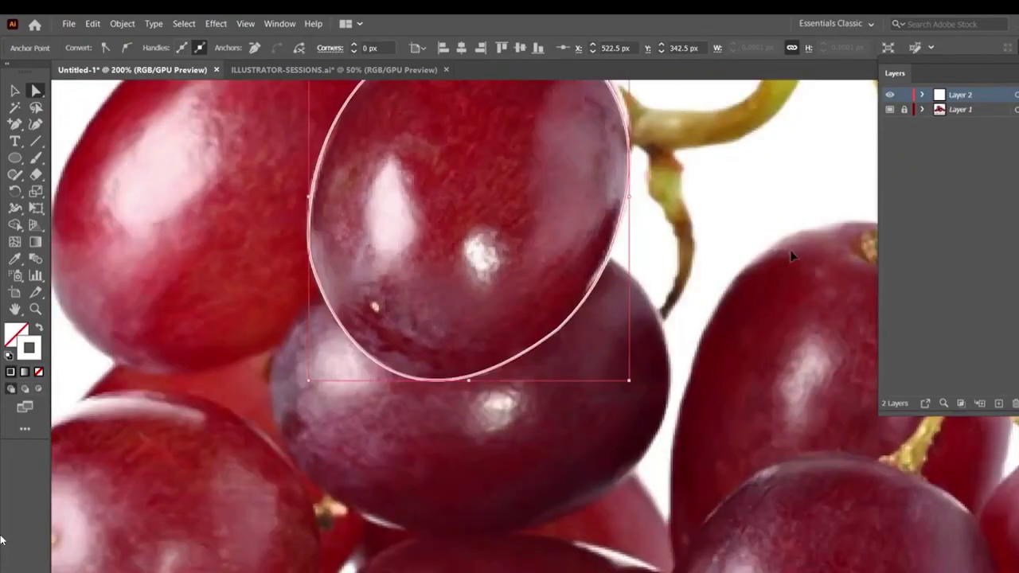
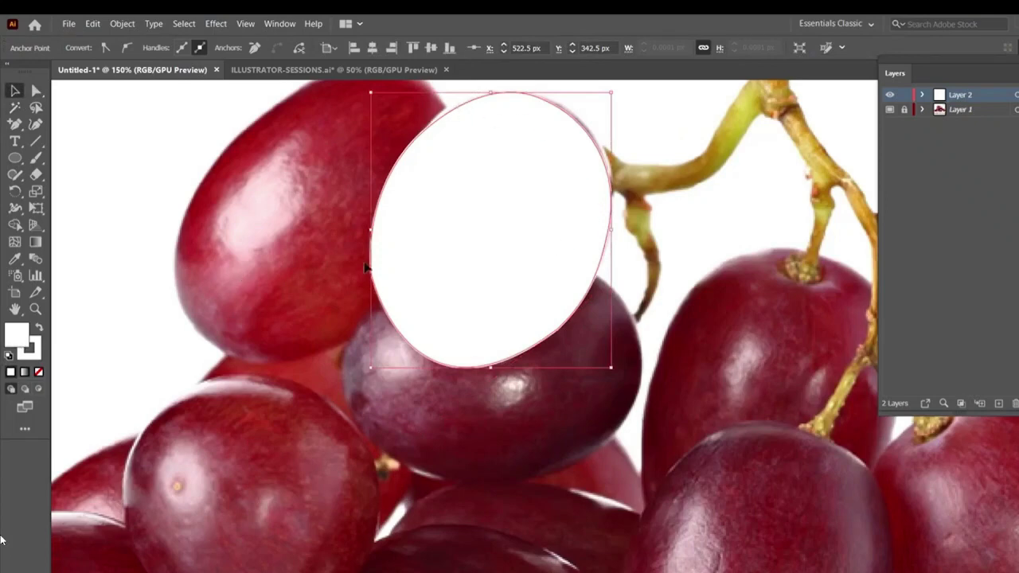
# Move the white-filled shape aside to uncover the grape, and undo the move
pyautogui.moveTo(418, 257); pyautogui.dragTo(298, 257)
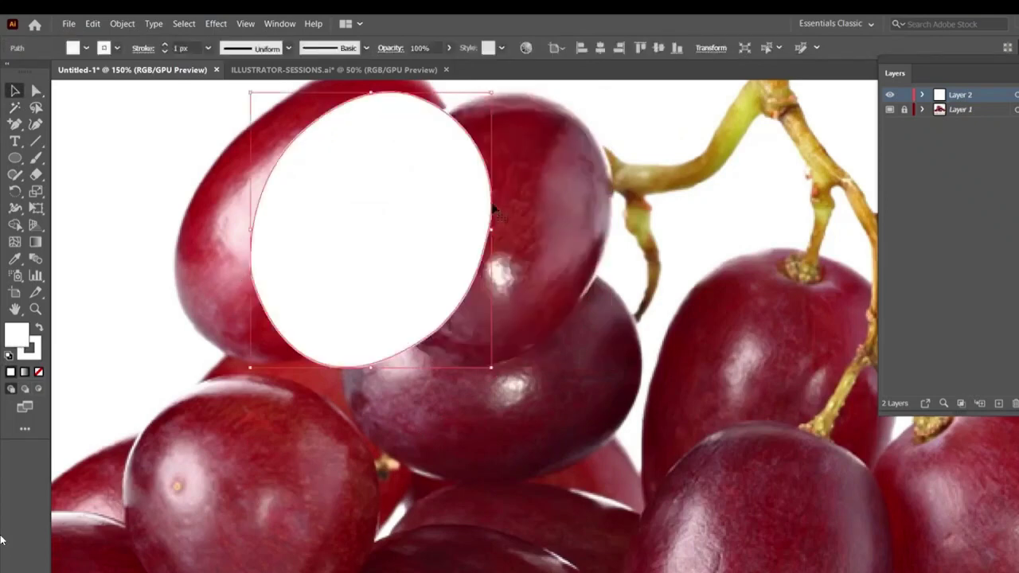
pyautogui.hotkey('ctrl', 'z')
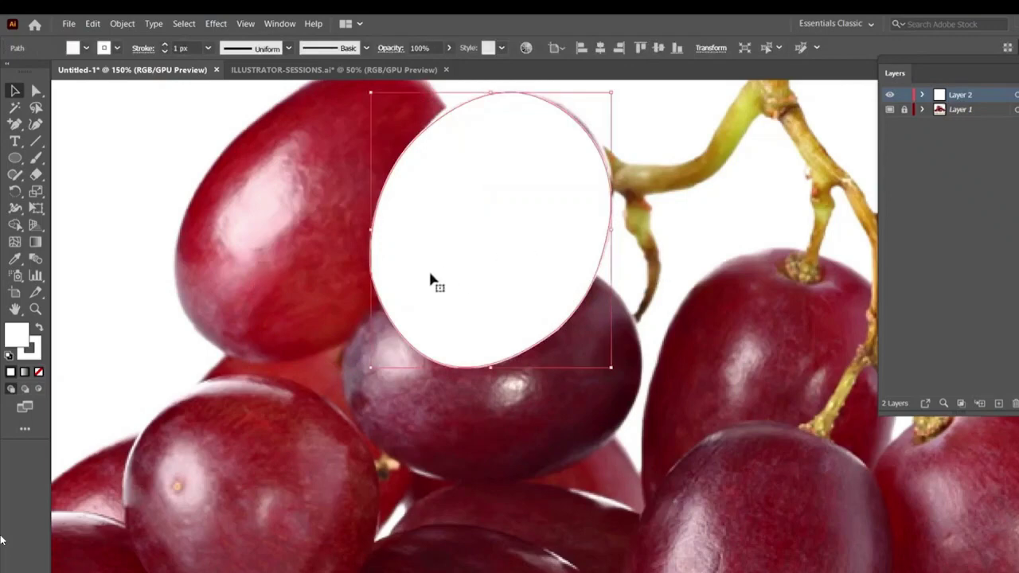
pyautogui.click(246, 24)
pyautogui.moveTo(279, 24)
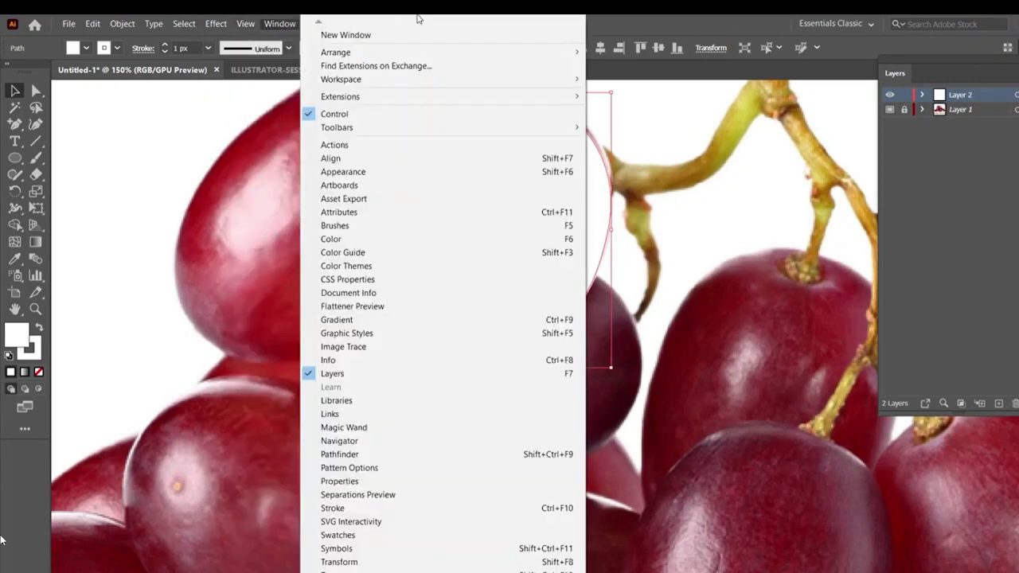
pyautogui.click(672, 16)
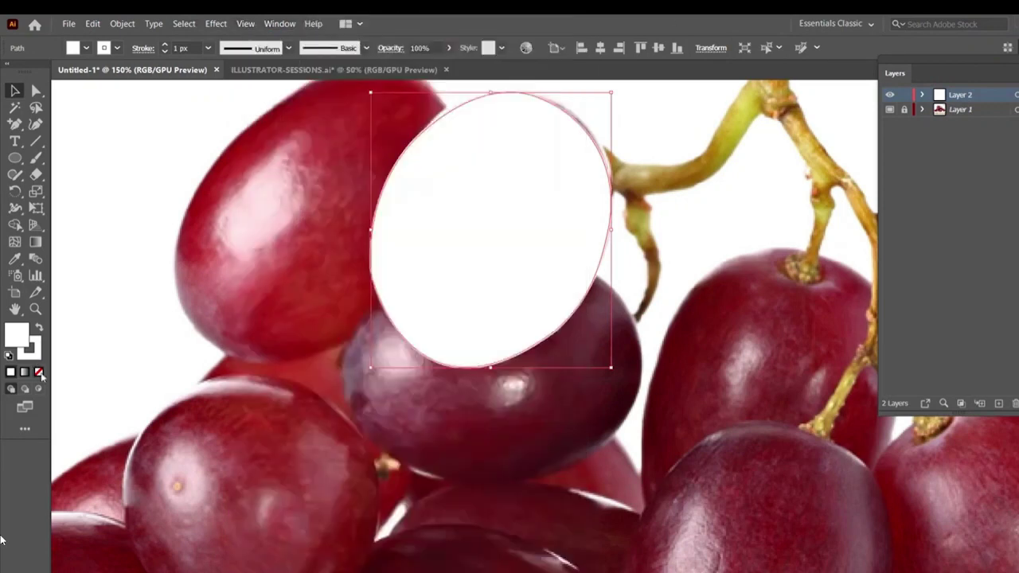
# Remove the fill from the grape shape and display the artwork in Outline view
pyautogui.click(39, 373)
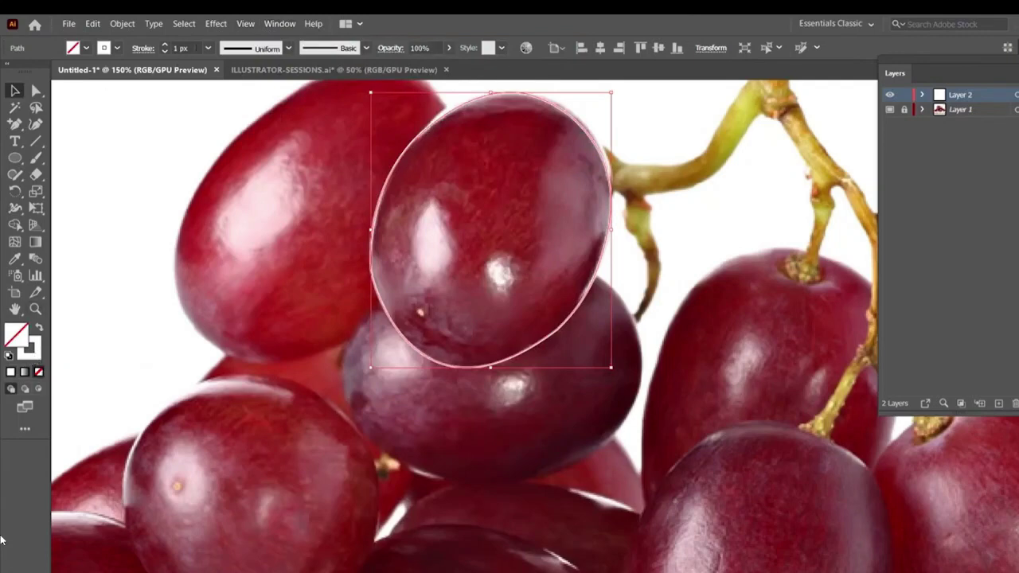
pyautogui.click(249, 24)
pyautogui.click(266, 37)
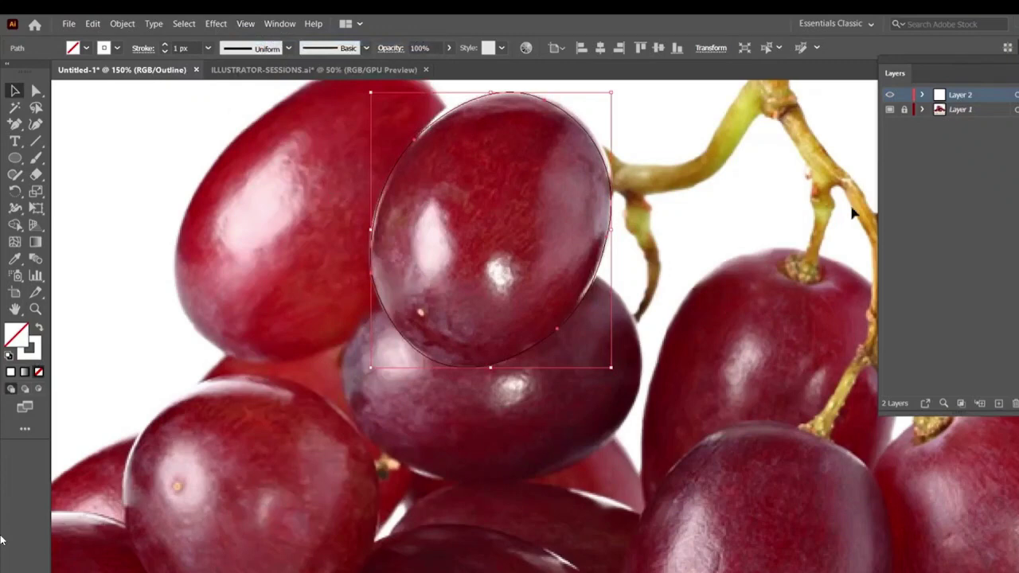
pyautogui.hotkey('ctrl', '+')
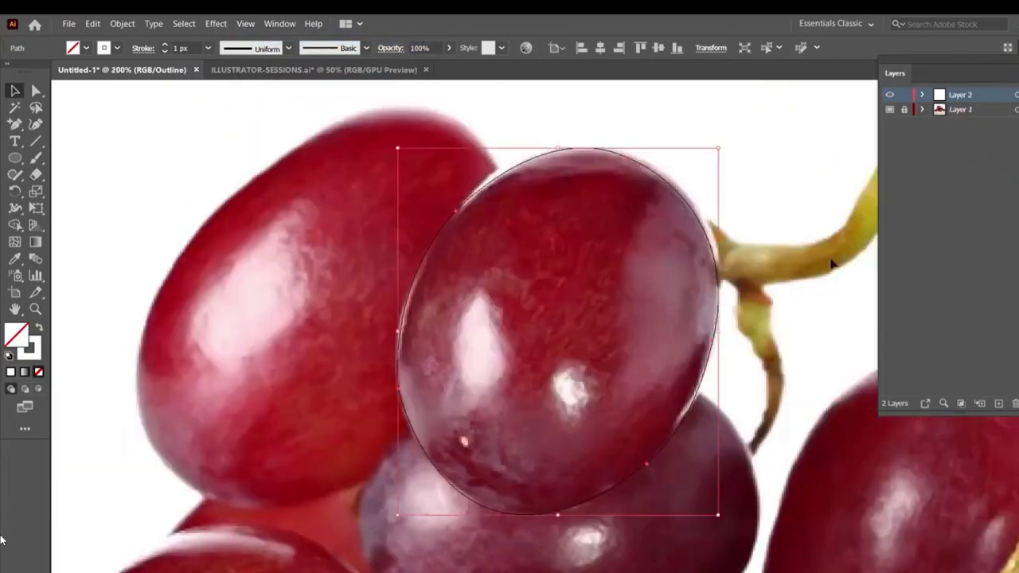
# Try a white fill on the grape shape in Outline view, and clear it again
pyautogui.click(12, 373)
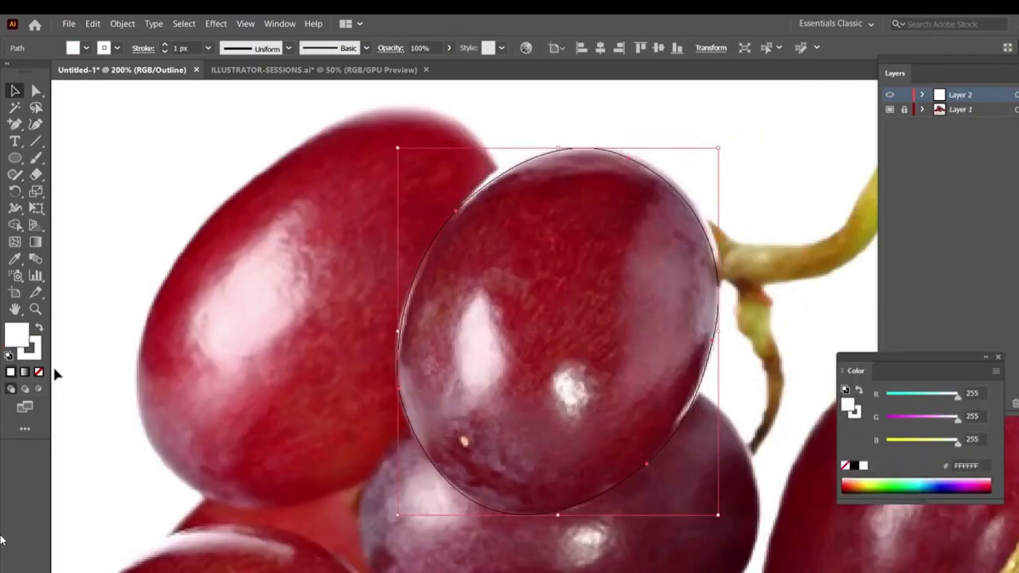
pyautogui.click(38, 371)
# Show the Navigator panel
pyautogui.click(279, 23)
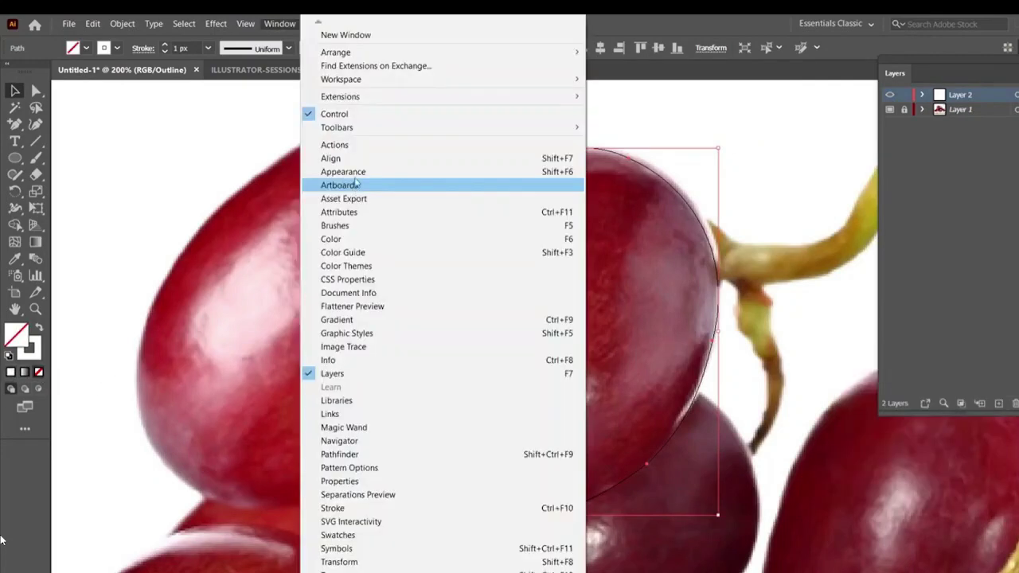
pyautogui.click(282, 24)
pyautogui.click(280, 23)
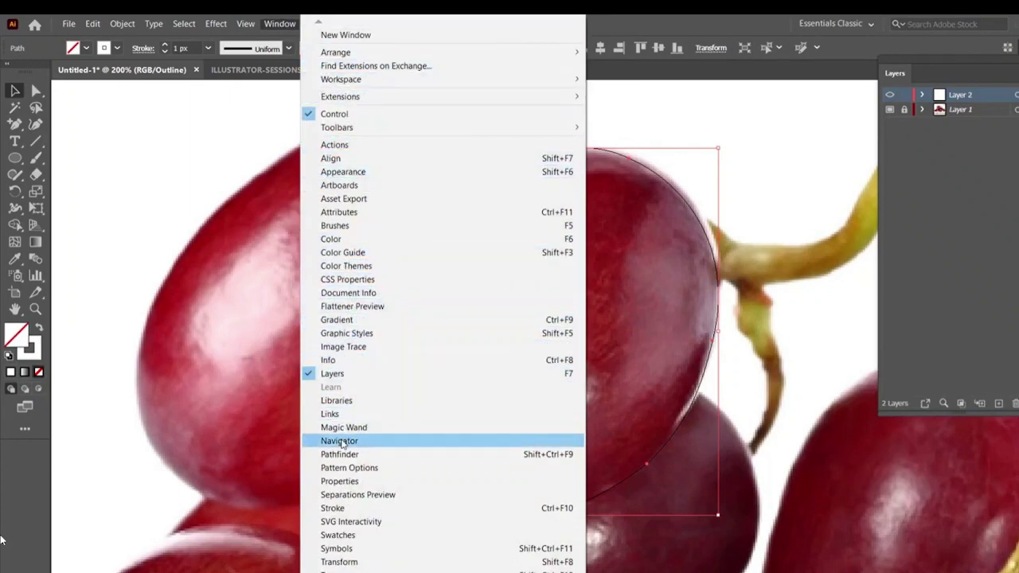
pyautogui.press('Right')
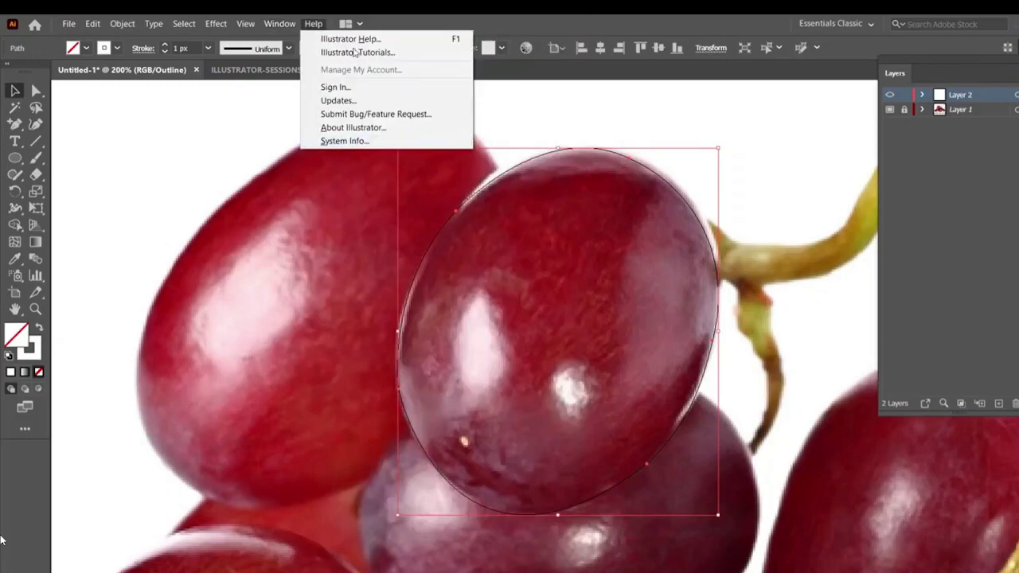
pyautogui.press('Left')
pyautogui.click(339, 440)
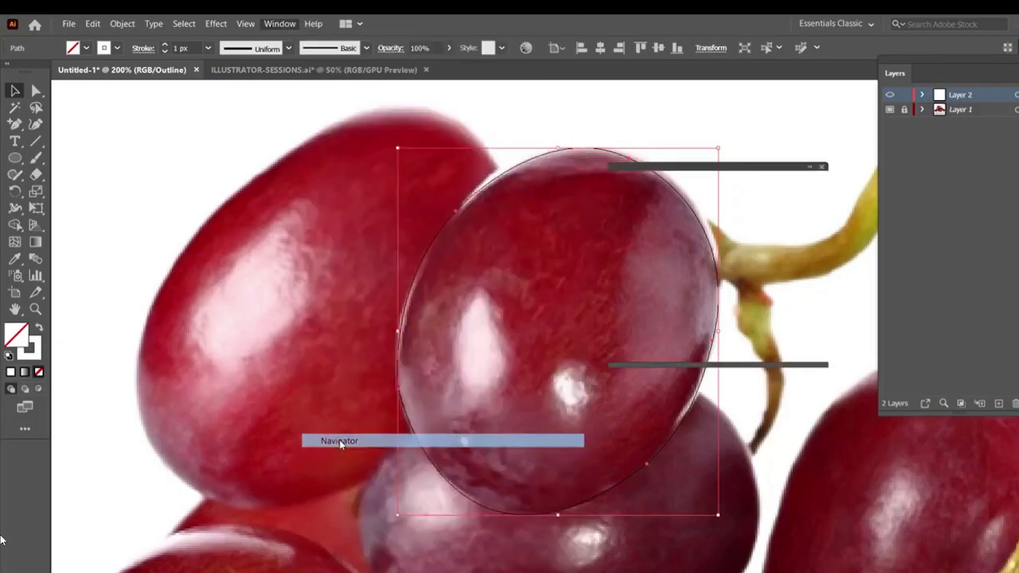
# Place the Navigator beside the grape, enlarge its preview, and use it to zoom the artwork to 300%
pyautogui.moveTo(721, 173); pyautogui.dragTo(858, 109)
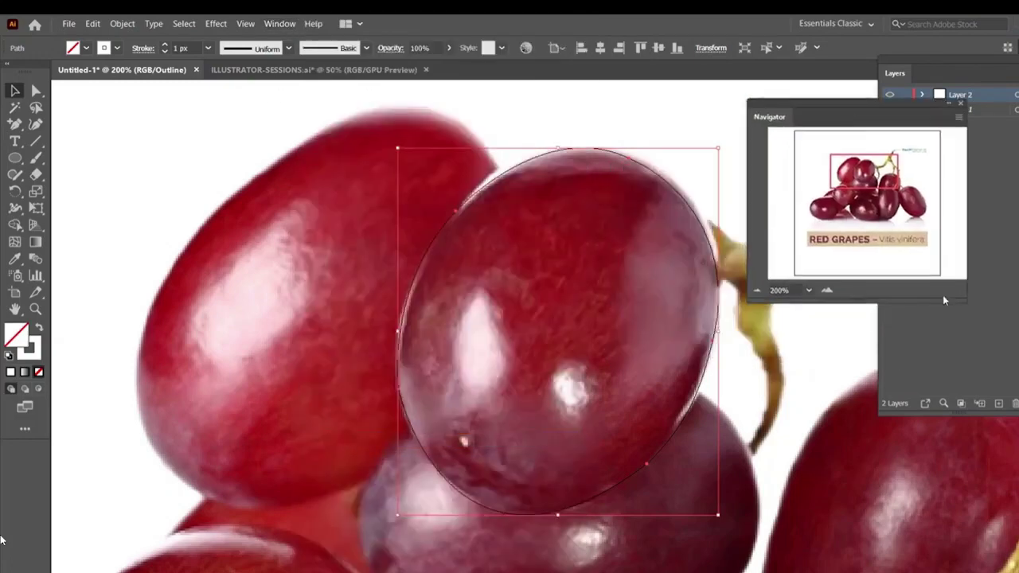
pyautogui.moveTo(962, 300); pyautogui.dragTo(1006, 406)
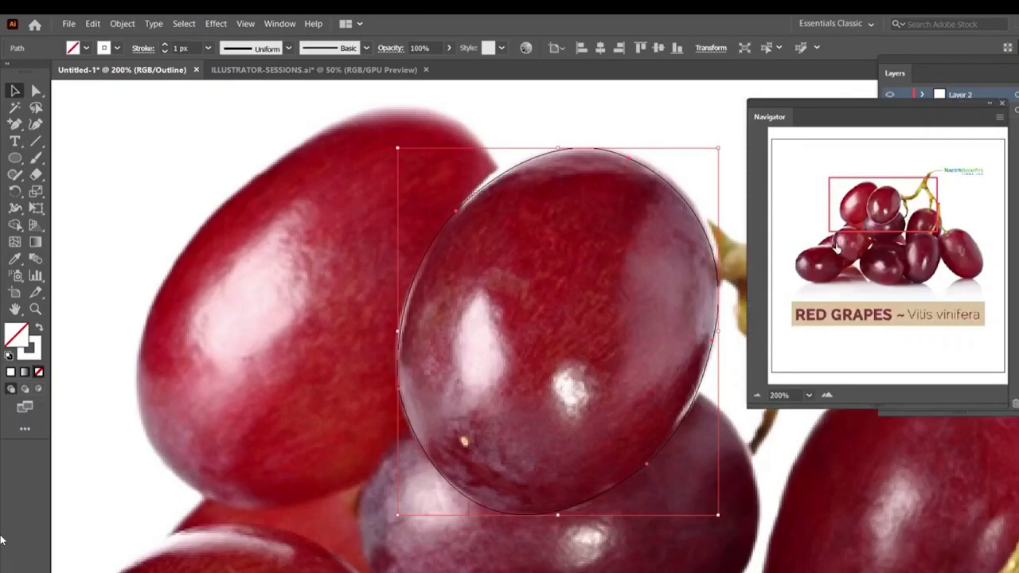
pyautogui.click(827, 395)
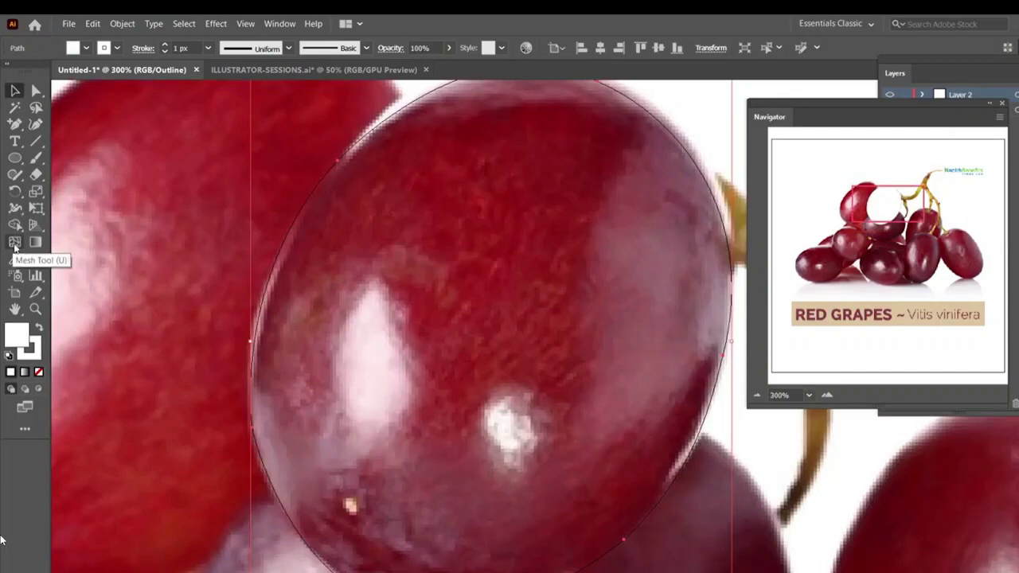
# Try a Create Gradient Mesh preview with 1 row and 3 columns on the grape shape, and cancel it
pyautogui.click(121, 23)
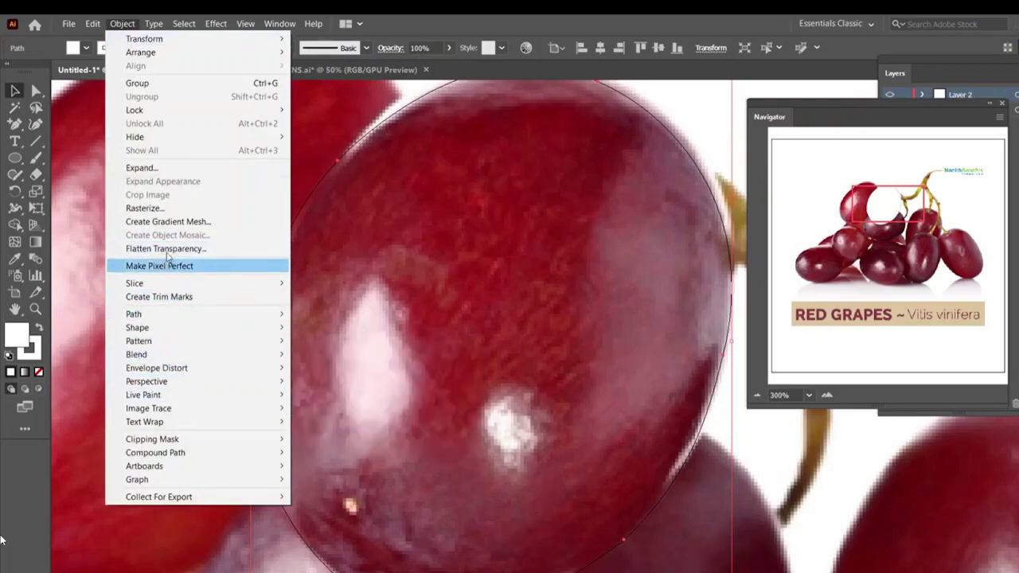
pyautogui.click(170, 222)
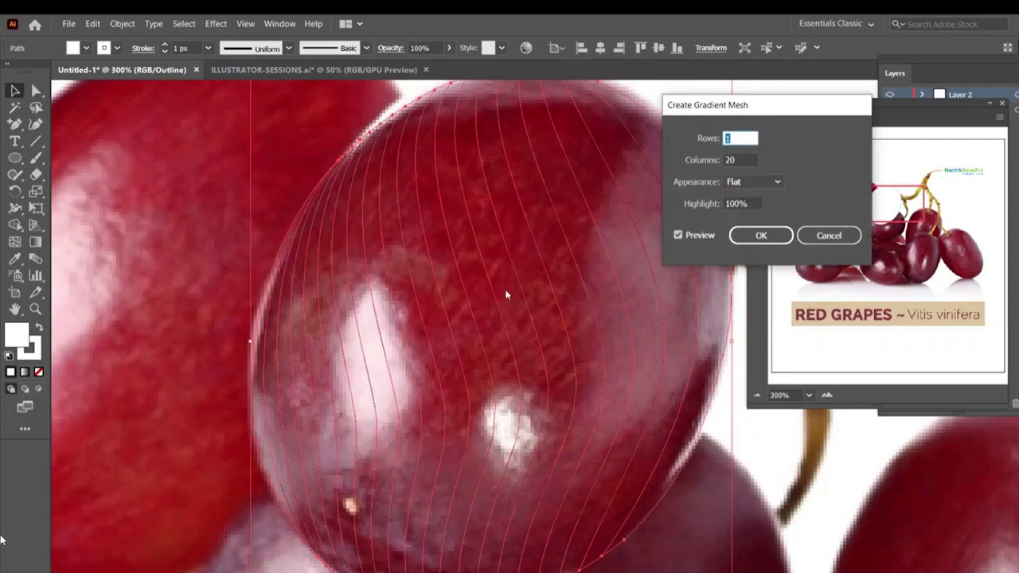
pyautogui.press('Tab')
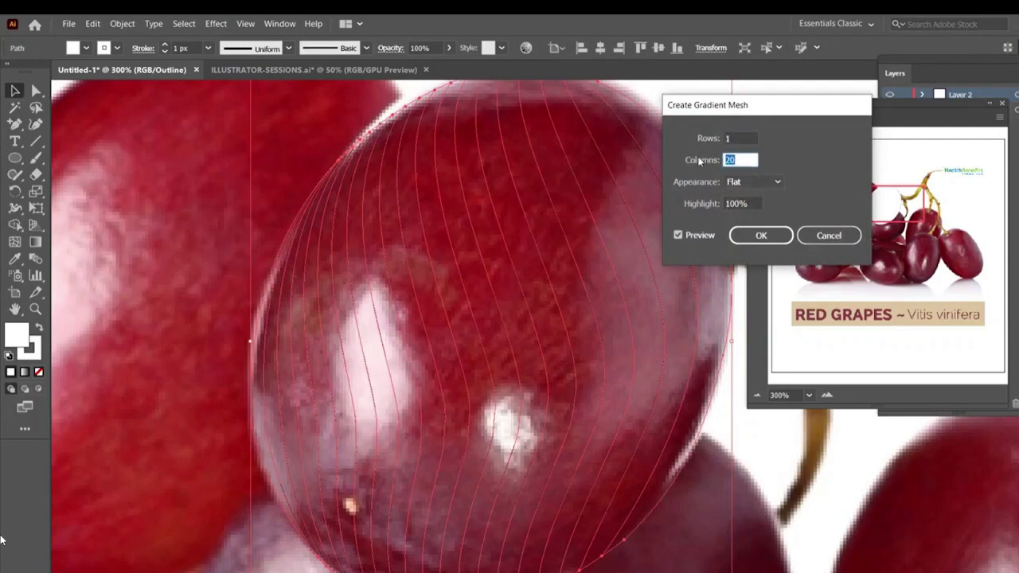
pyautogui.write('3')
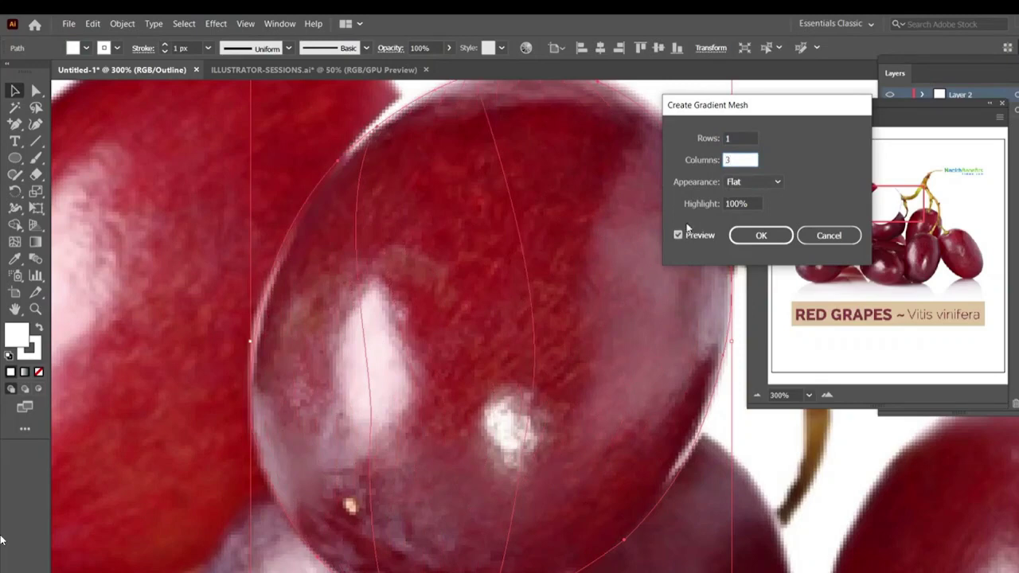
pyautogui.click(826, 235)
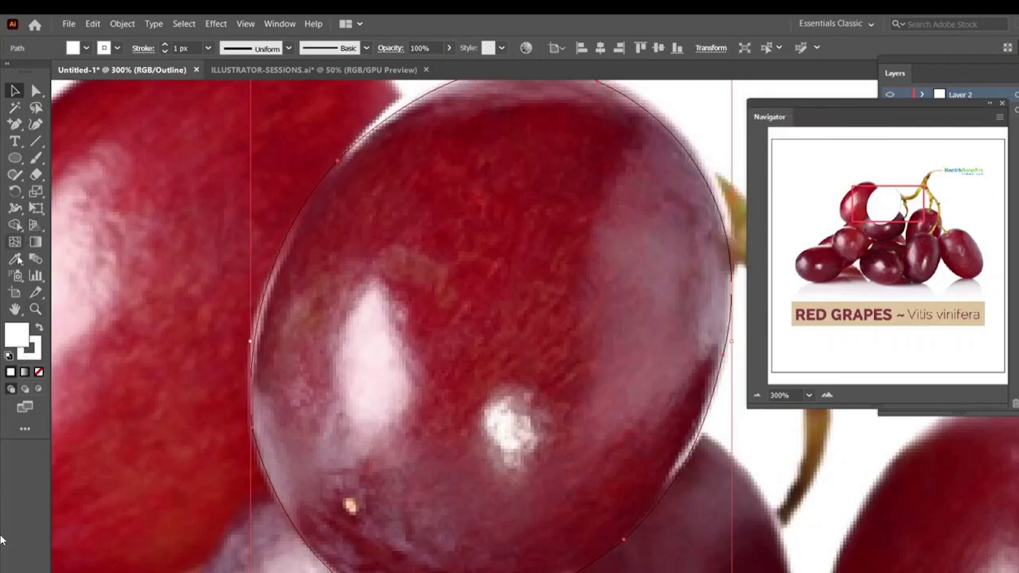
# Clear the grape shape's fill and try adding mesh points on its left and upper edges with the Mesh tool
pyautogui.click(41, 372)
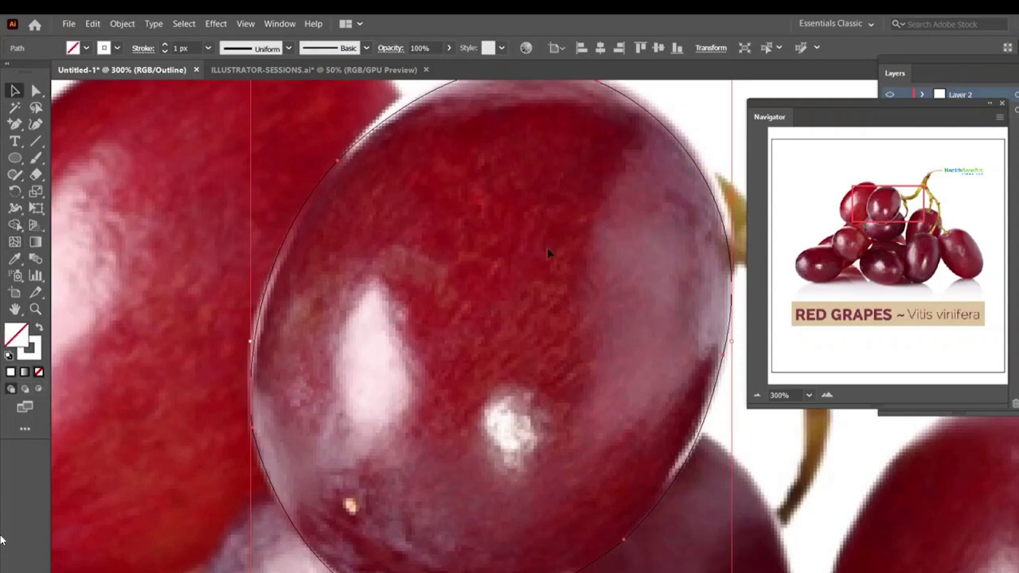
pyautogui.click(15, 242)
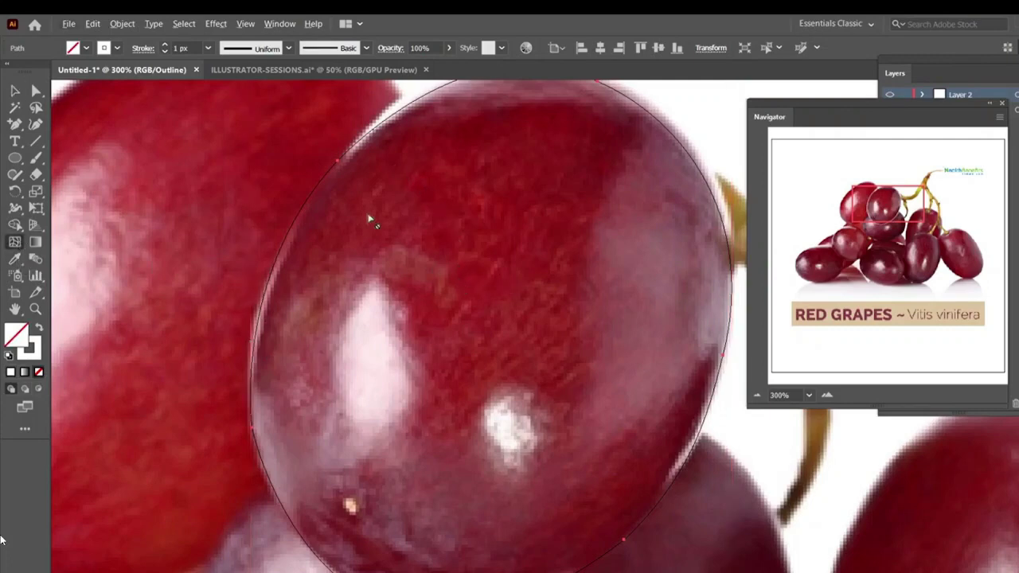
pyautogui.hotkey('ctrl', '-')
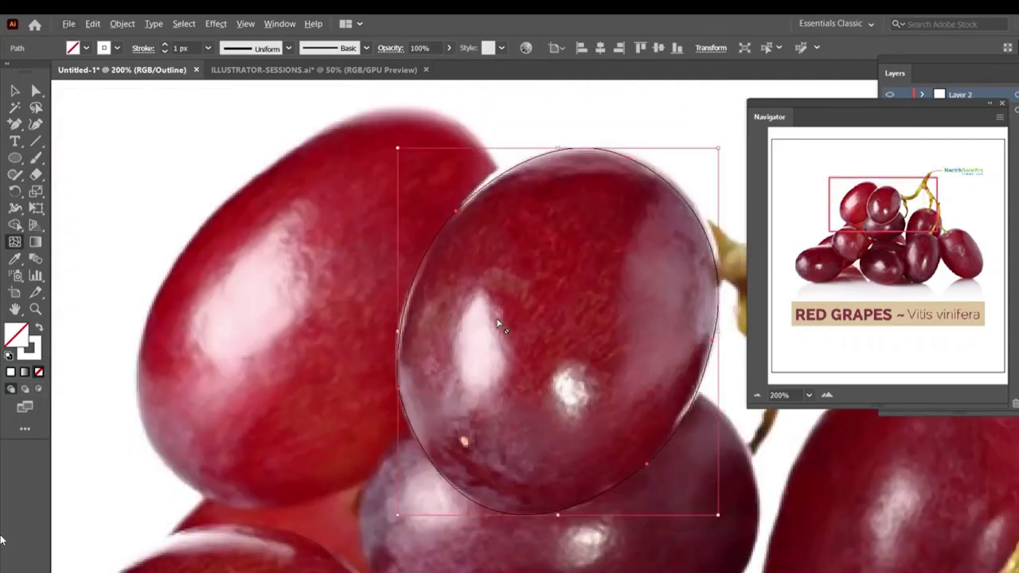
pyautogui.click(518, 332)
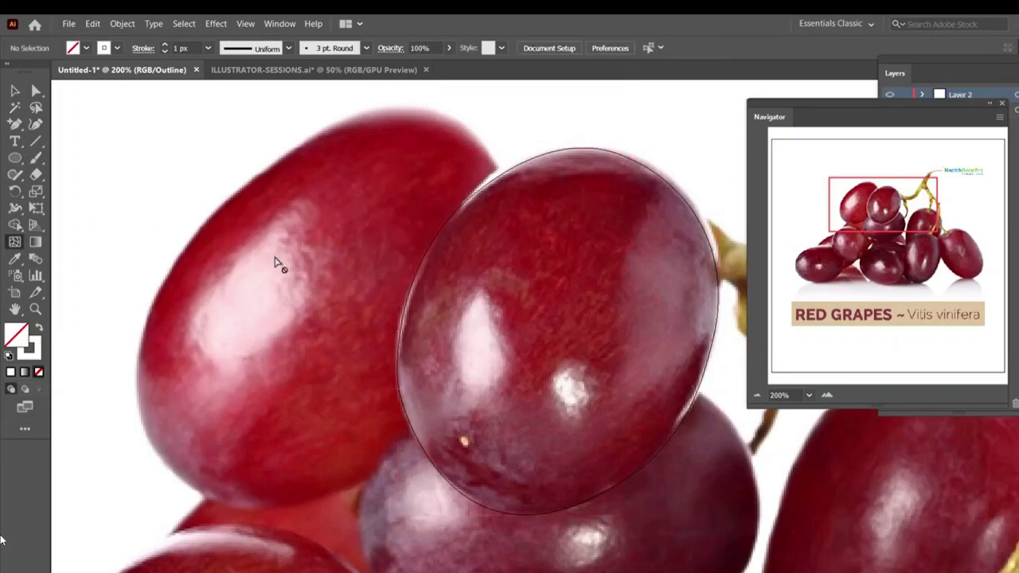
pyautogui.click(423, 269)
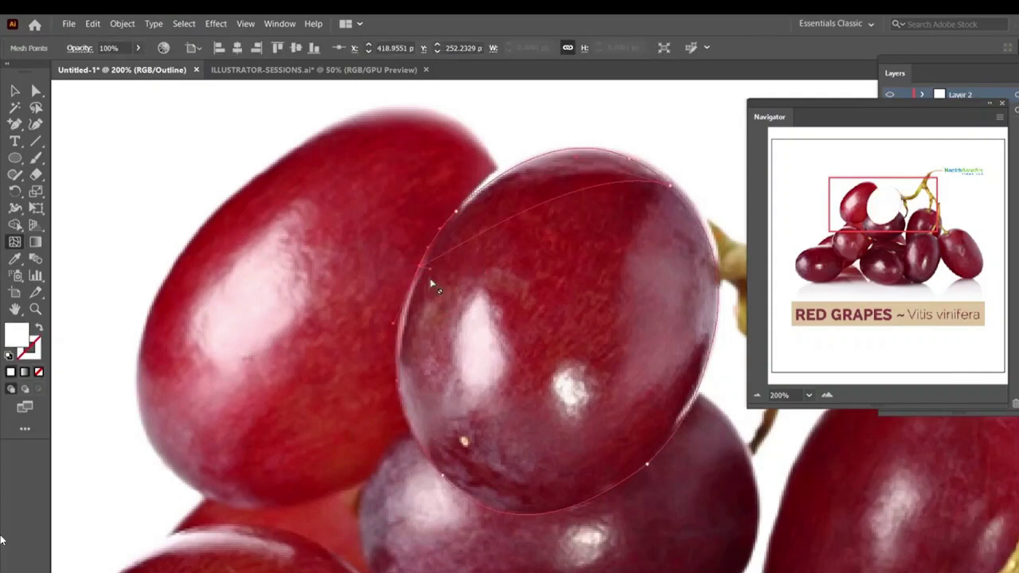
pyautogui.hotkey('ctrl', 'z')
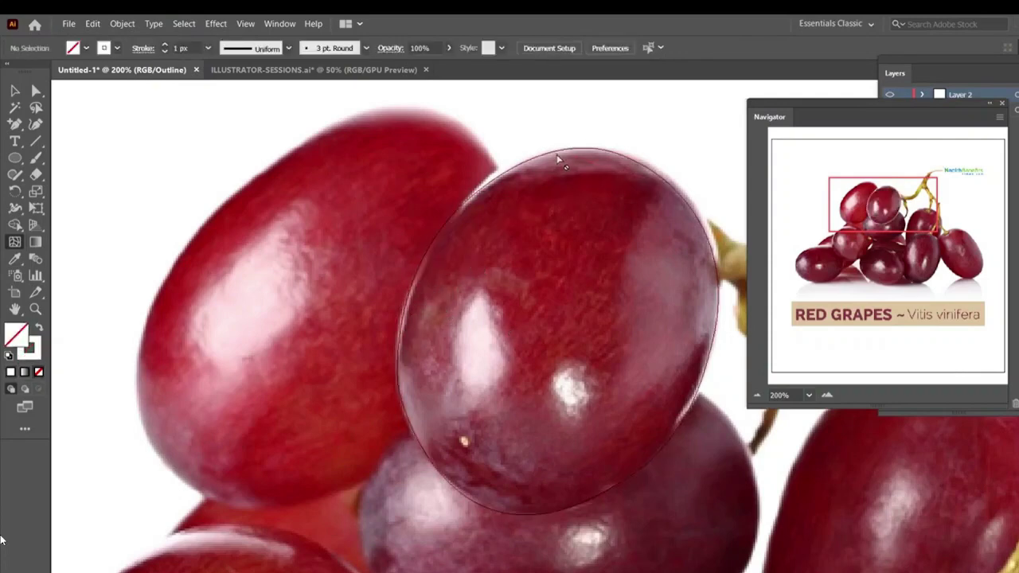
pyautogui.click(560, 153)
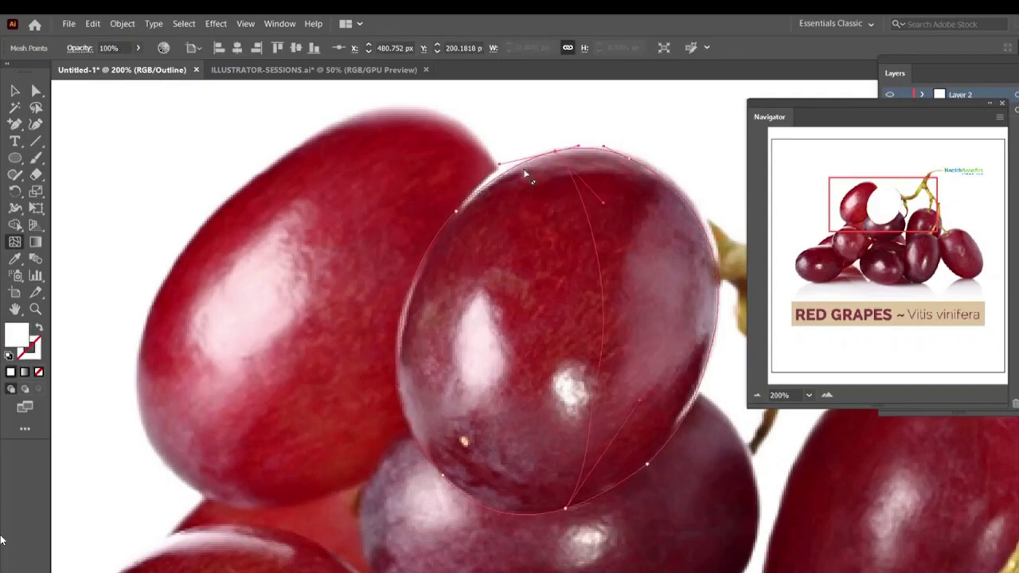
pyautogui.hotkey('ctrl', 'z')
# Create a new 1000 x 1000 px RGB document and draw a large circle in the middle of the artboard
pyautogui.click(68, 23)
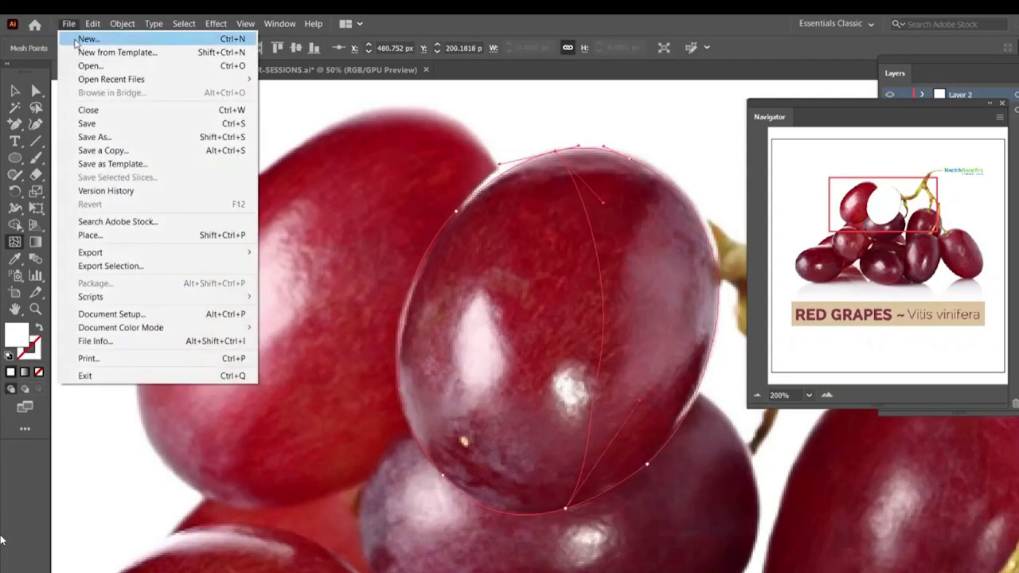
pyautogui.click(80, 36)
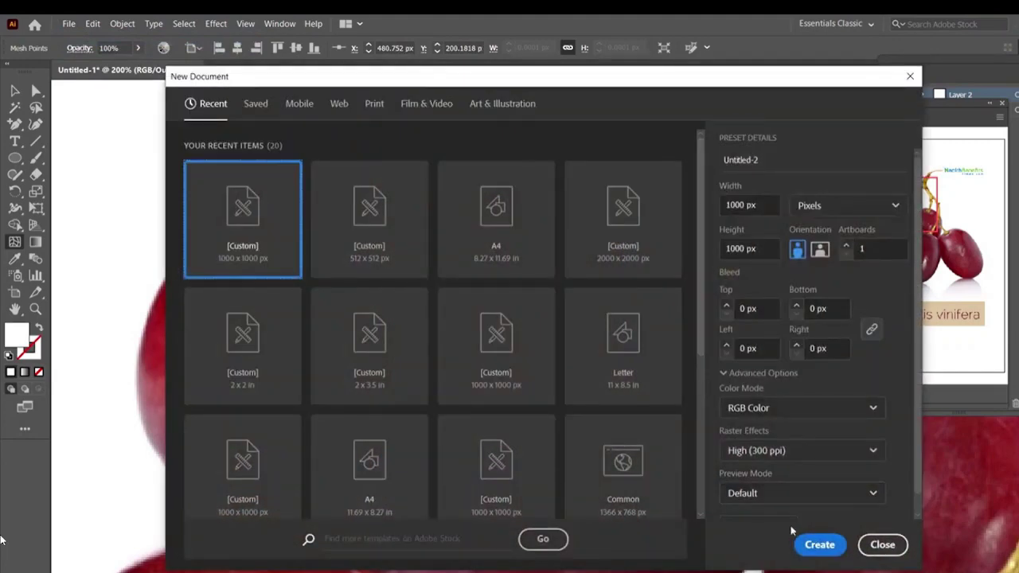
pyautogui.click(820, 545)
pyautogui.press('l')
pyautogui.moveTo(420, 183); pyautogui.dragTo(685, 446)
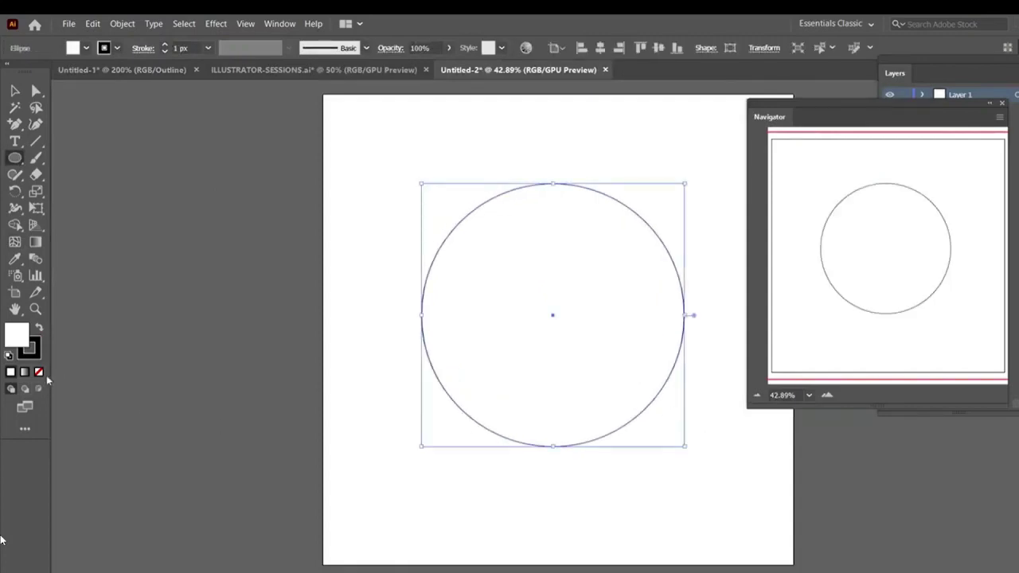
pyautogui.moveTo(772, 117); pyautogui.dragTo(891, 208)
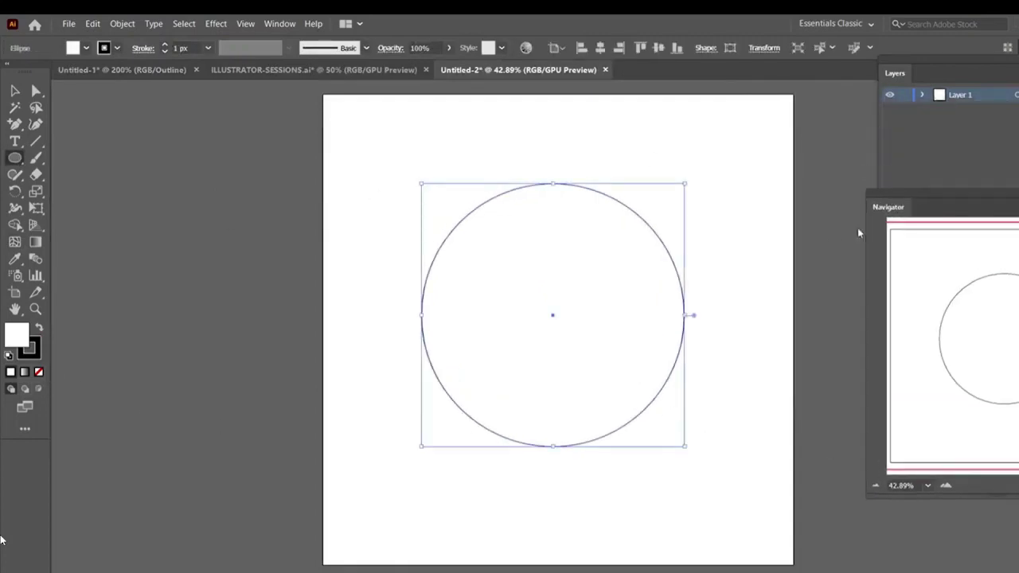
# Fill the circle with dark red A80B0B and remove its stroke
pyautogui.doubleClick(18, 340)
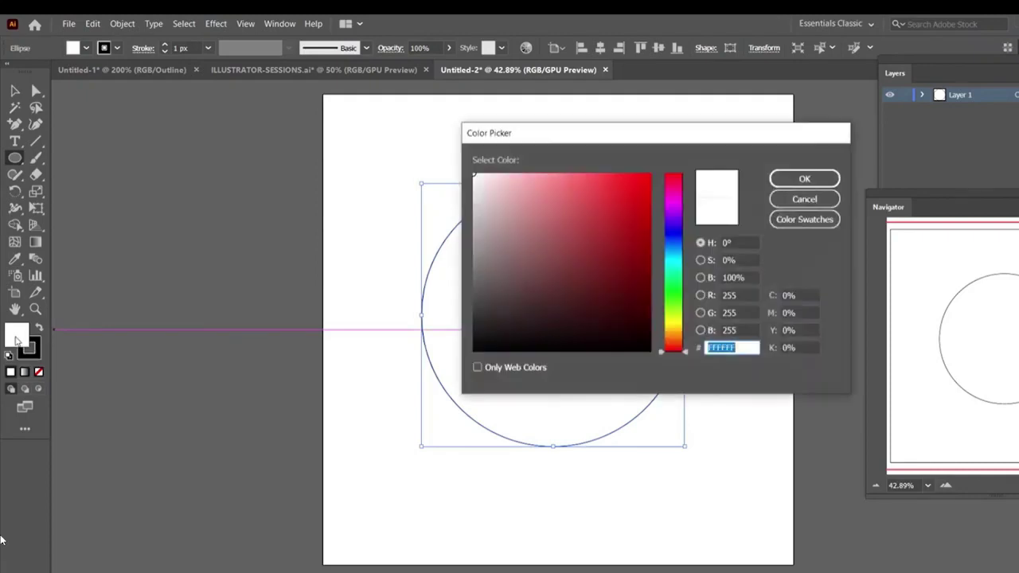
pyautogui.write('EA1515')
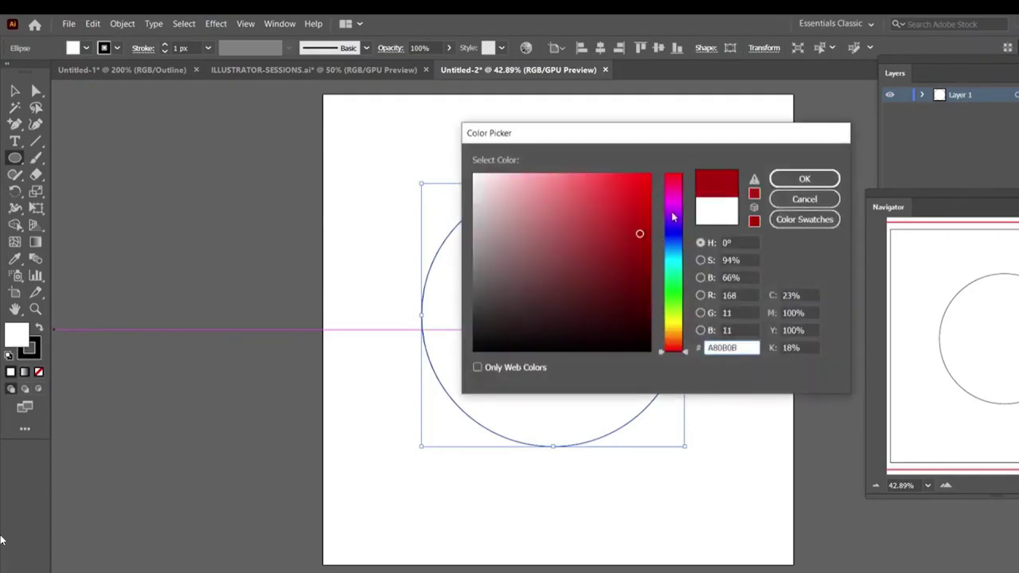
pyautogui.click(804, 178)
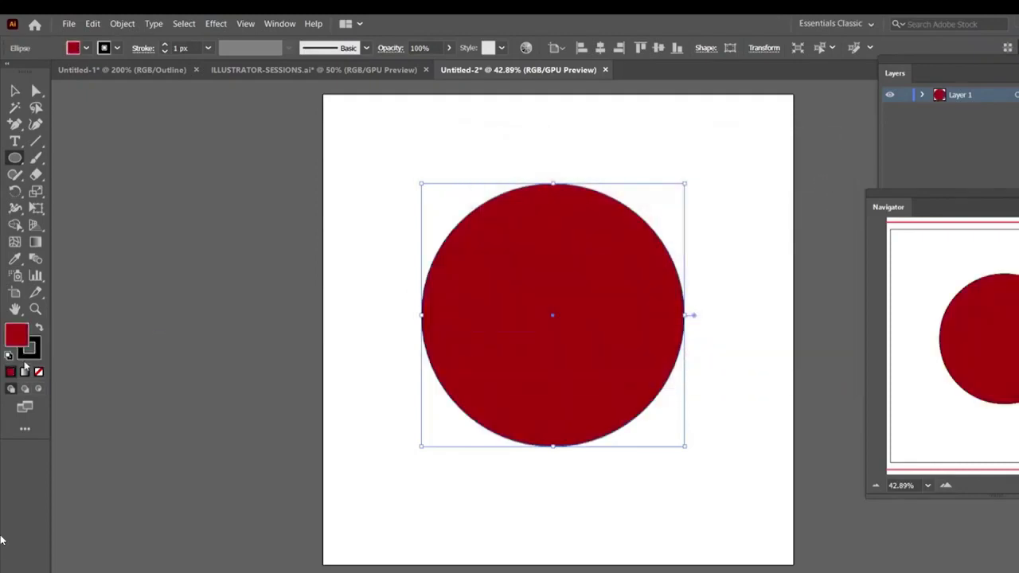
pyautogui.click(37, 372)
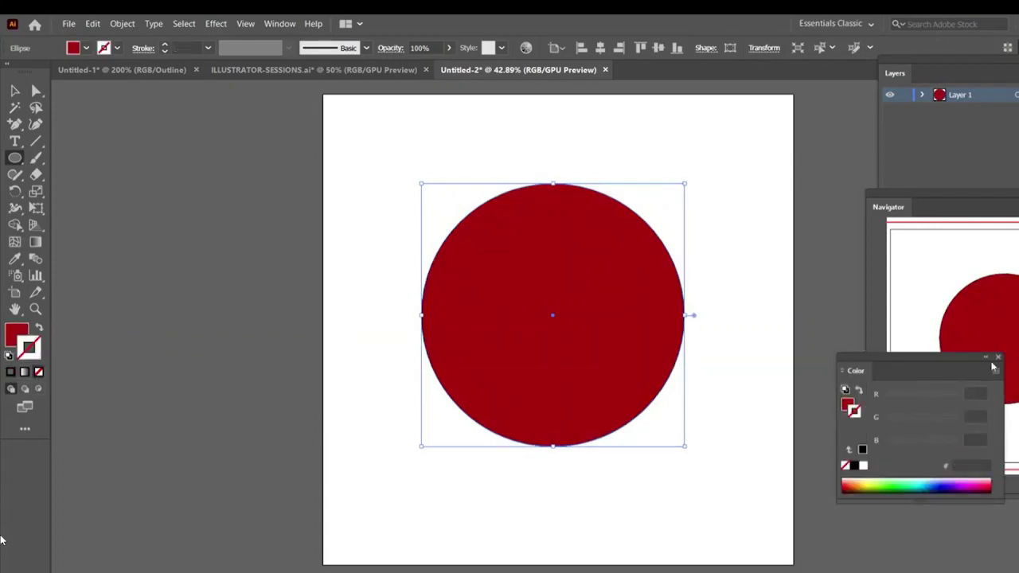
pyautogui.click(1000, 360)
# Add four mesh points in a row across the upper part of the circle with the Mesh tool
pyautogui.hotkey('ctrl', 'shift', 'a')
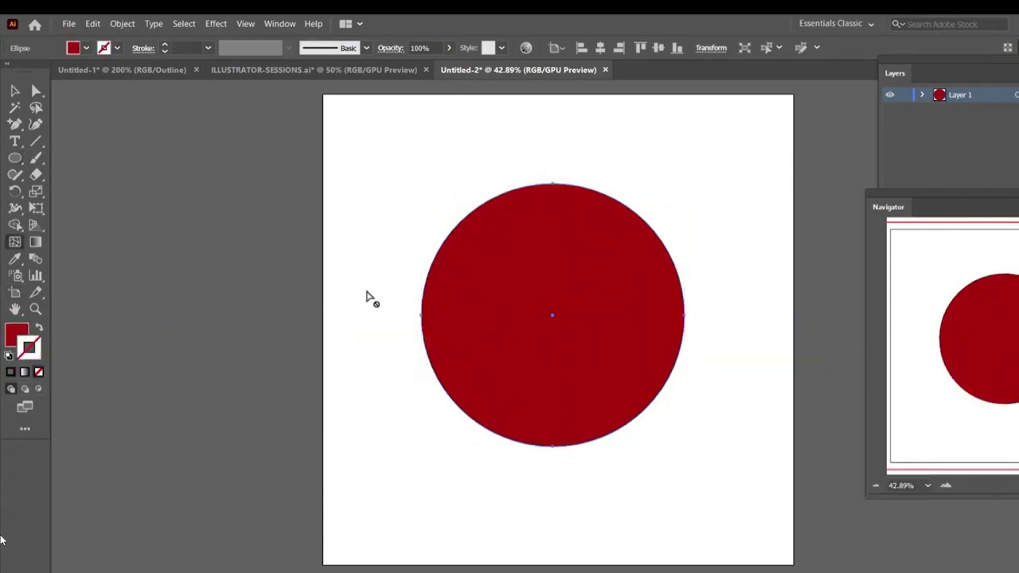
pyautogui.click(457, 257)
pyautogui.click(511, 248)
pyautogui.click(586, 247)
pyautogui.click(640, 253)
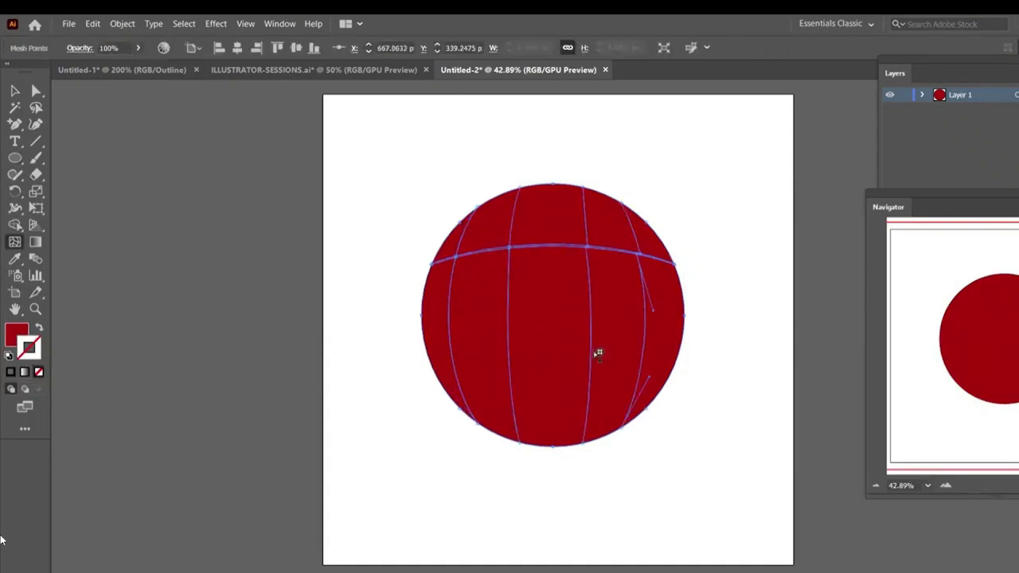
# Add a horizontal mesh line across the circle's middle and pull its two leftmost inner mesh points downward
pyautogui.click(451, 328)
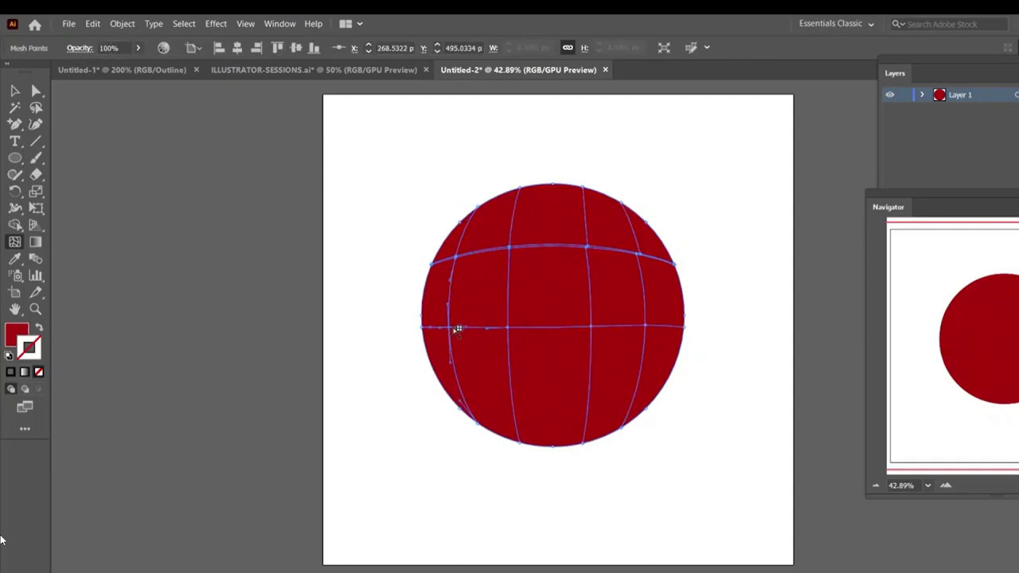
pyautogui.moveTo(451, 327)
pyautogui.mouseDown()
pyautogui.moveTo(457, 357)
pyautogui.moveTo(448, 345)
pyautogui.mouseUp()
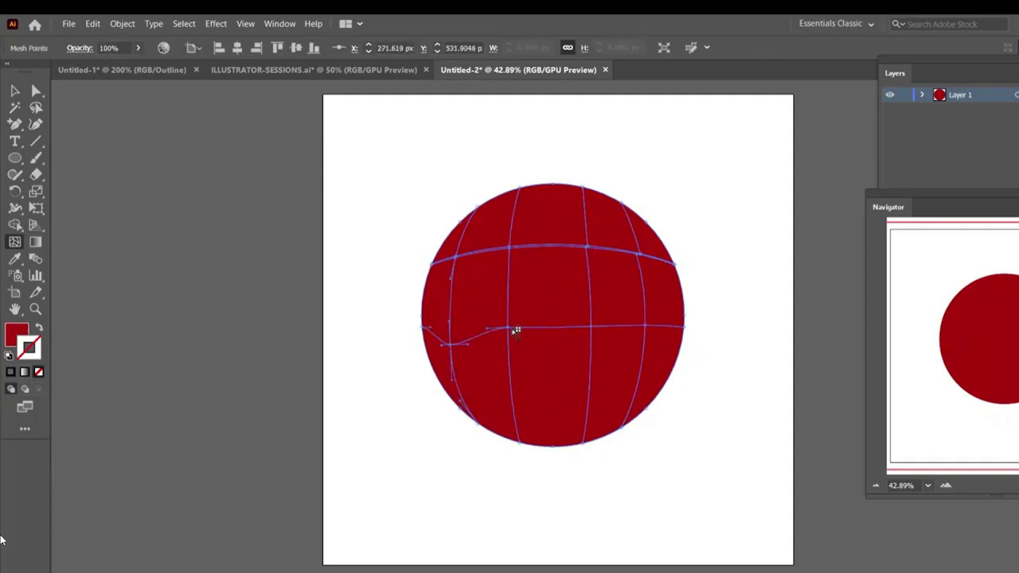
pyautogui.moveTo(509, 327); pyautogui.dragTo(515, 380)
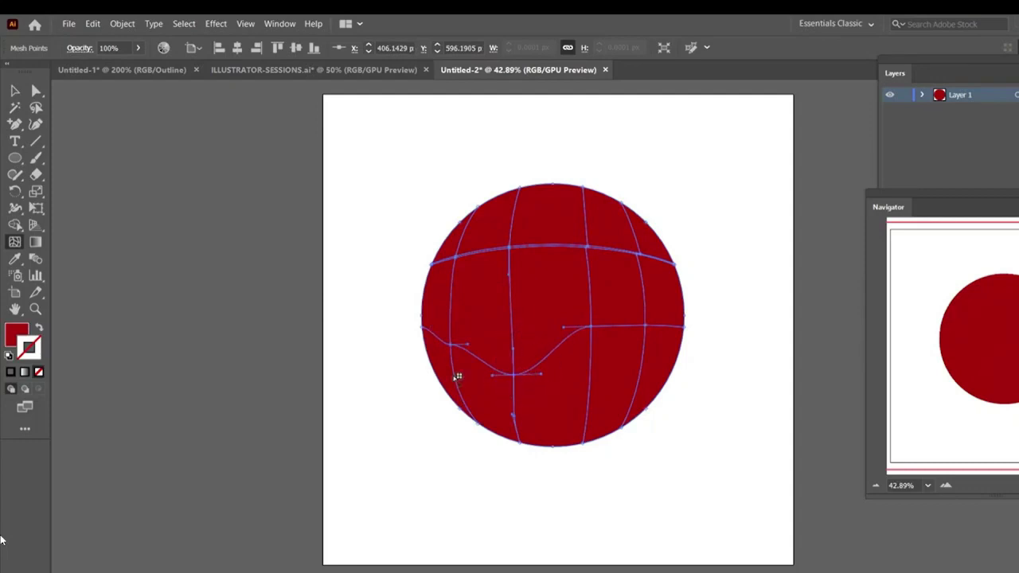
# Color the lowest inner mesh point of the bent mesh line with the darker red 630606
pyautogui.doubleClick(16, 334)
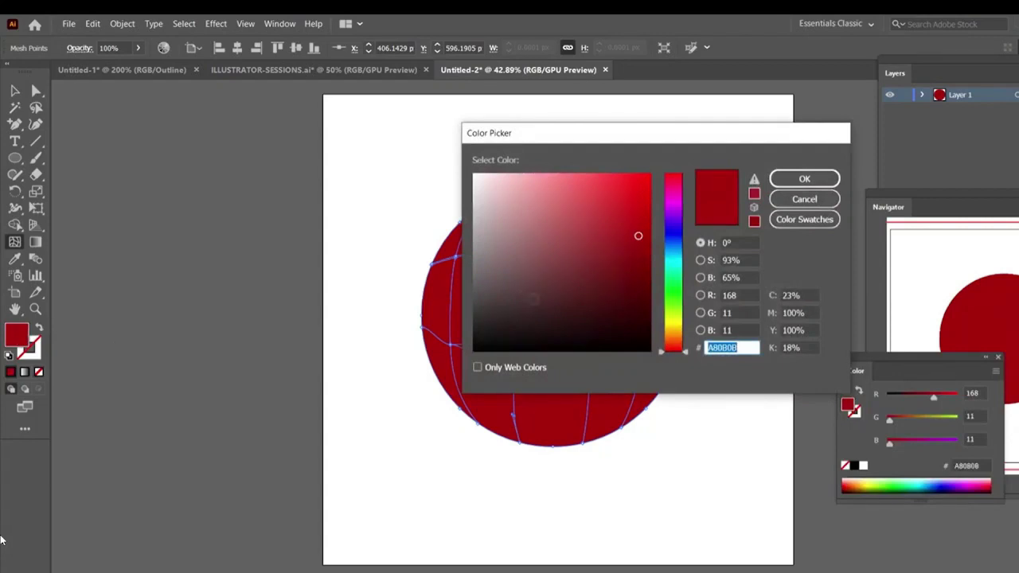
pyautogui.moveTo(638, 236); pyautogui.dragTo(640, 282)
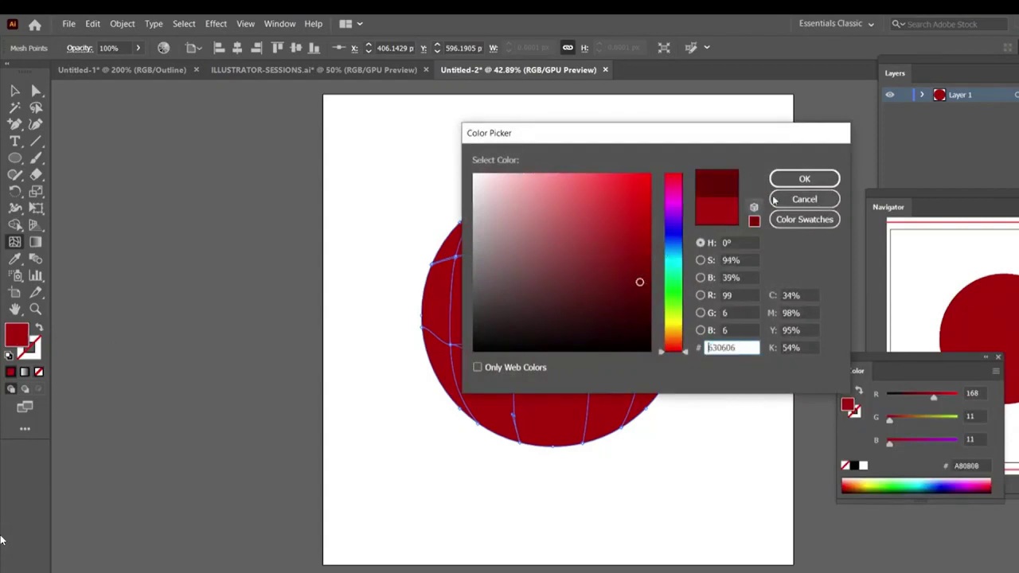
pyautogui.click(790, 179)
pyautogui.scroll(1, 546, 375)
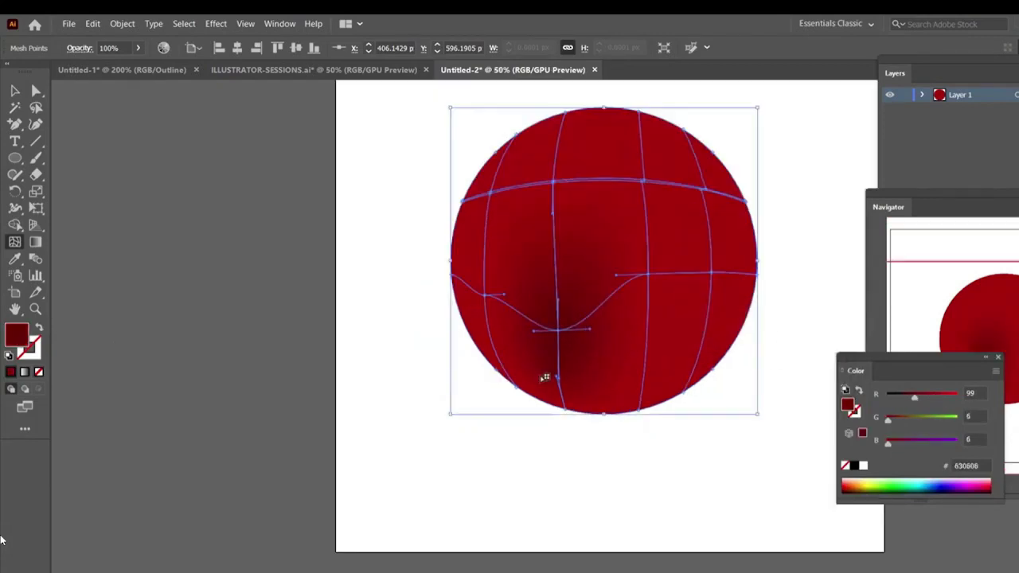
pyautogui.scroll(-1, 565, 390)
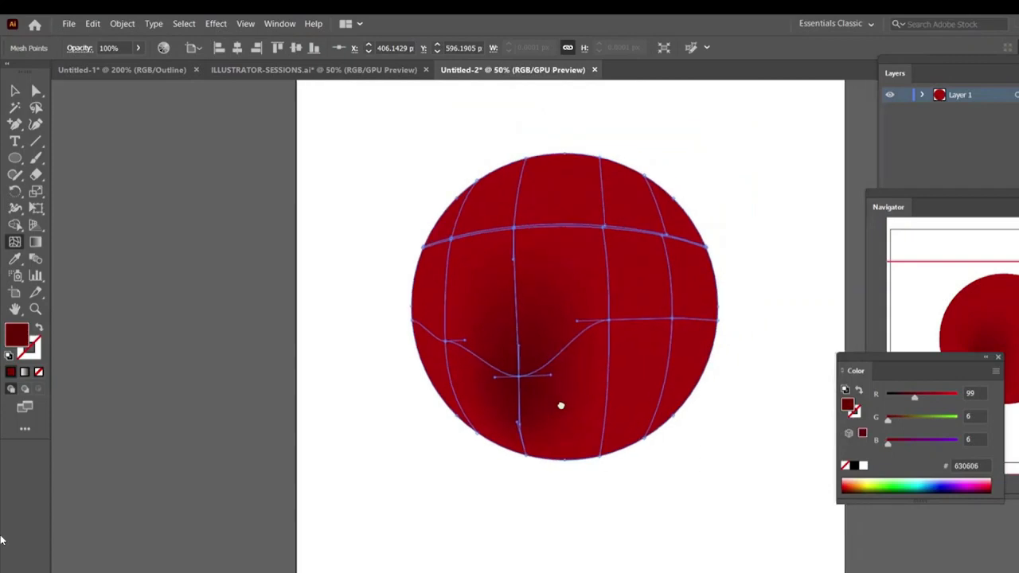
pyautogui.click(479, 178)
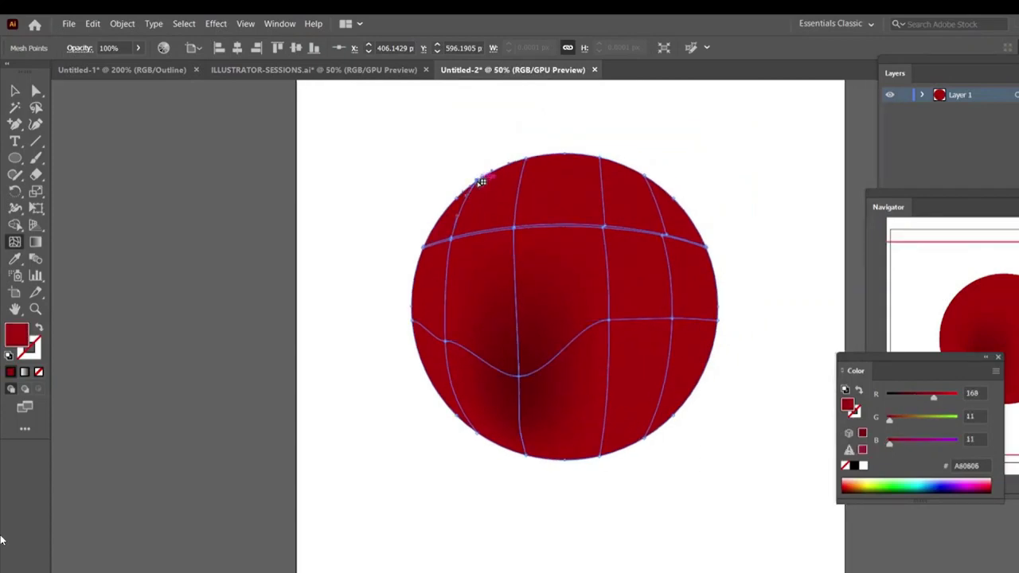
pyautogui.click(423, 246)
pyautogui.click(481, 175)
pyautogui.click(413, 322)
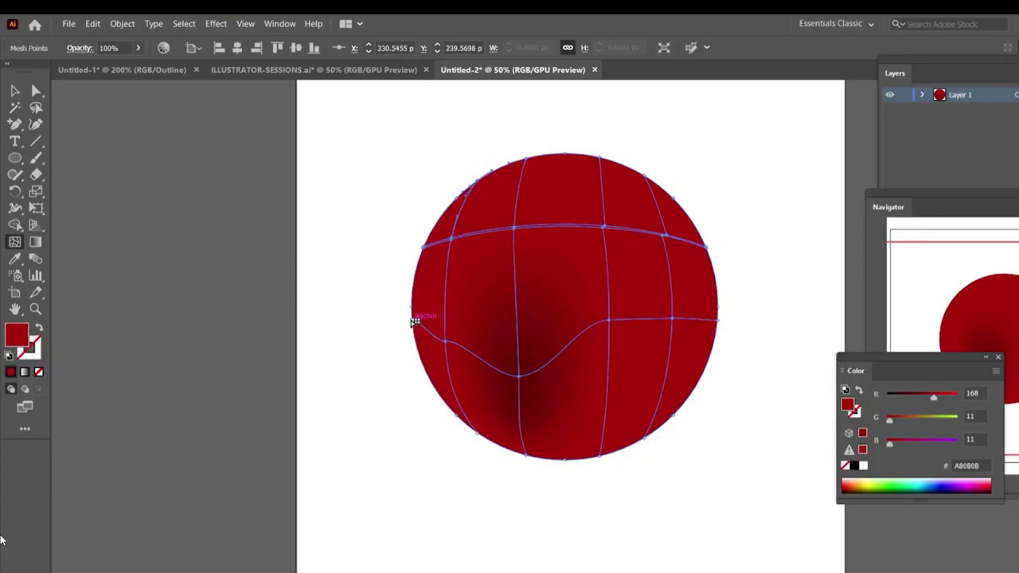
# Darken two mesh points on the circle's bottom edge, setting red to 114 below the dark point and 120 for its left neighbour
pyautogui.click(520, 424)
pyautogui.moveTo(933, 395)
pyautogui.mouseDown()
pyautogui.moveTo(900, 396)
pyautogui.moveTo(918, 396)
pyautogui.mouseUp()
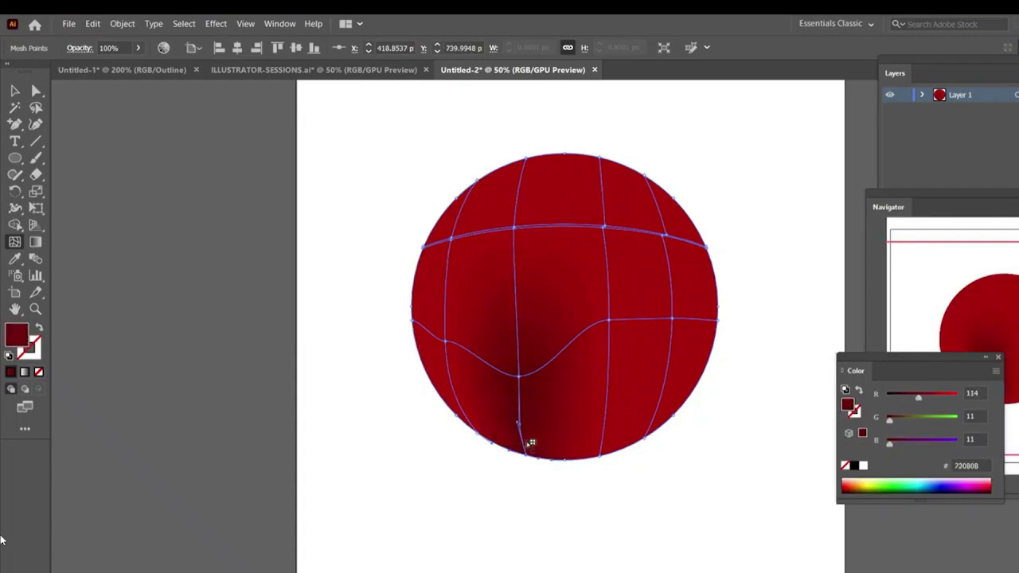
pyautogui.click(526, 381)
pyautogui.hotkey('ctrl', '=')
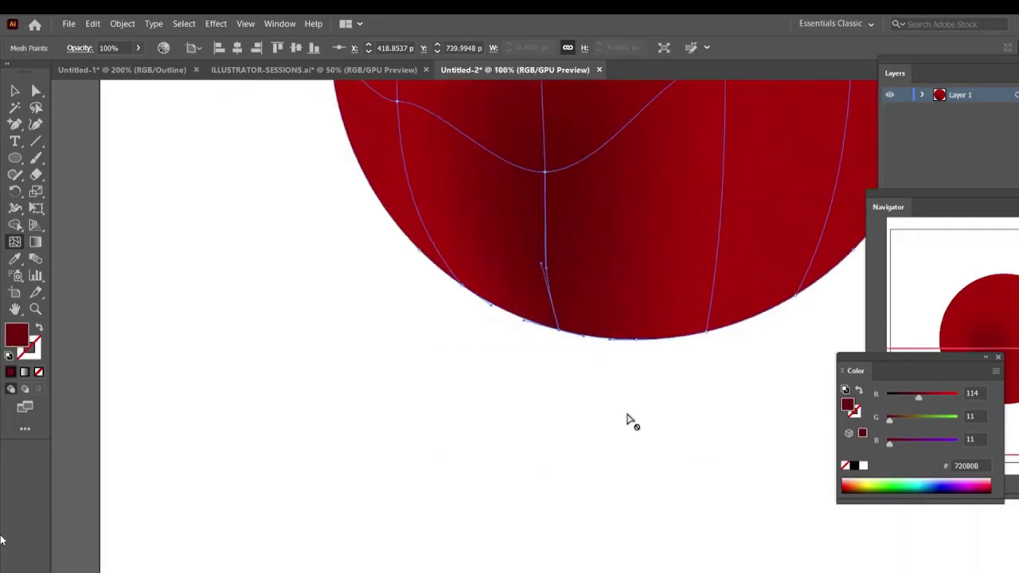
pyautogui.click(466, 287)
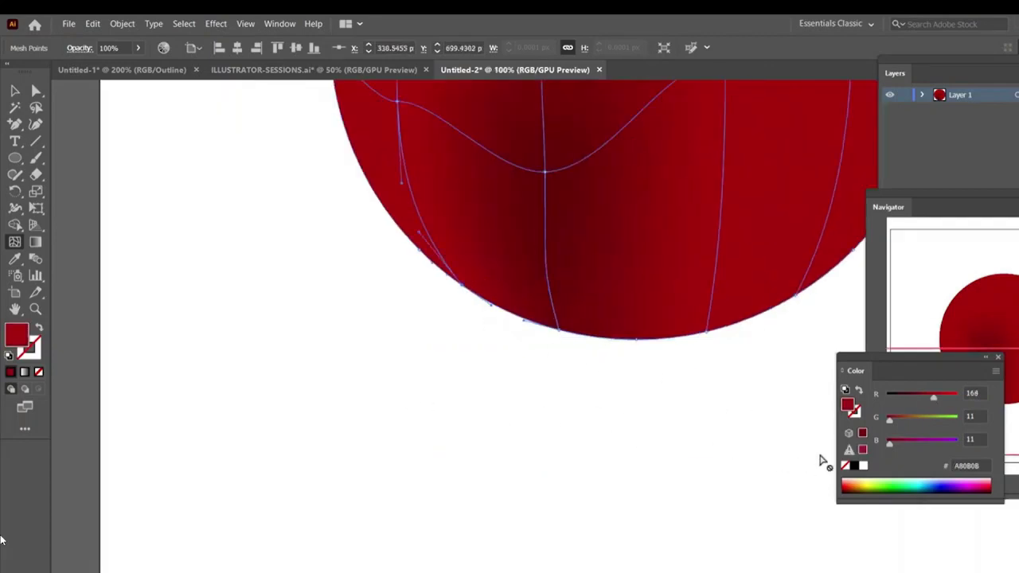
pyautogui.moveTo(930, 401); pyautogui.dragTo(919, 404)
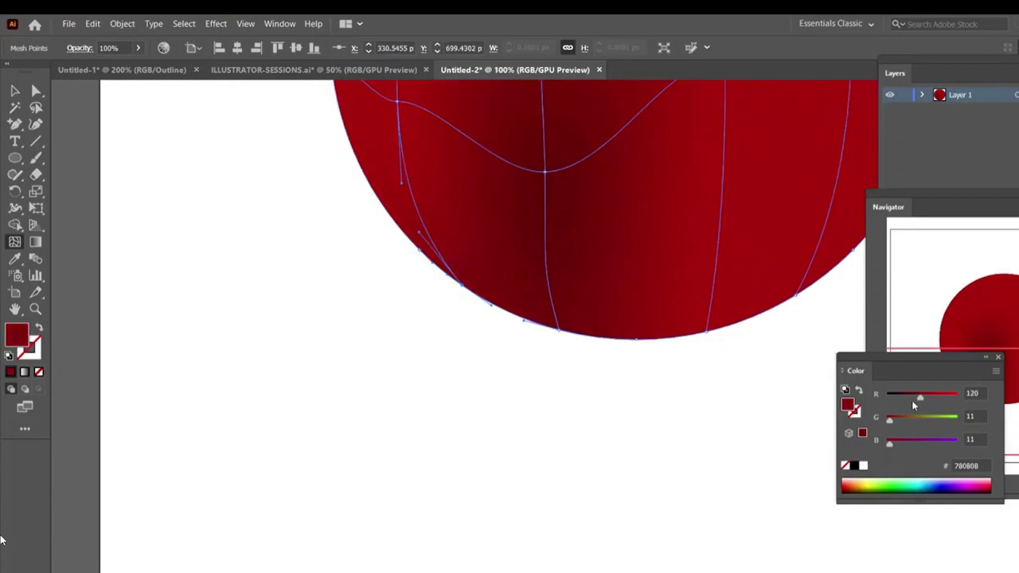
# Darken two mesh points on the circle's left edge, setting red to 126 at the bent line's end and 122 at the lower double line's end
pyautogui.hotkey('ctrl', '-')
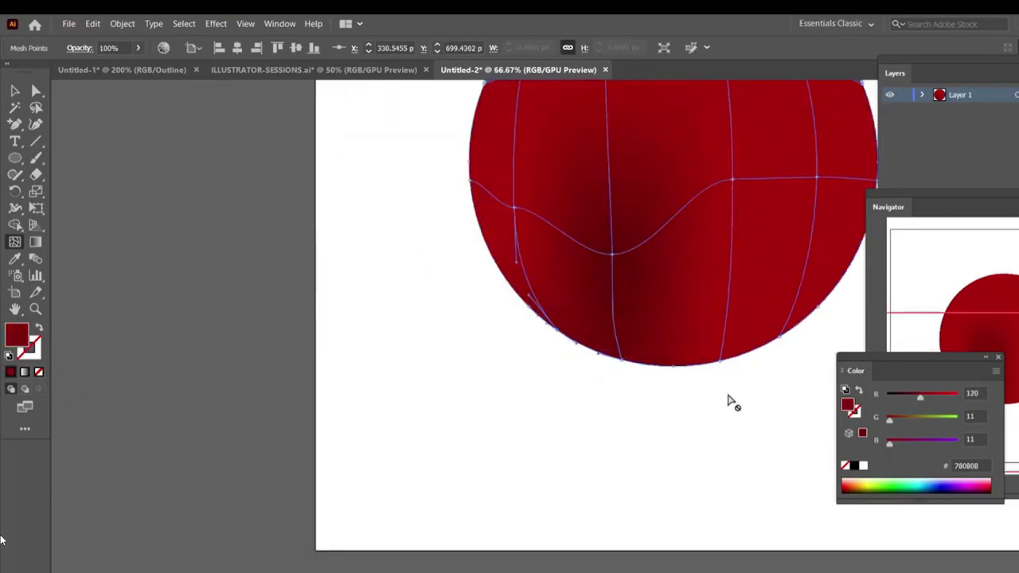
pyautogui.scroll(3, 732, 402)
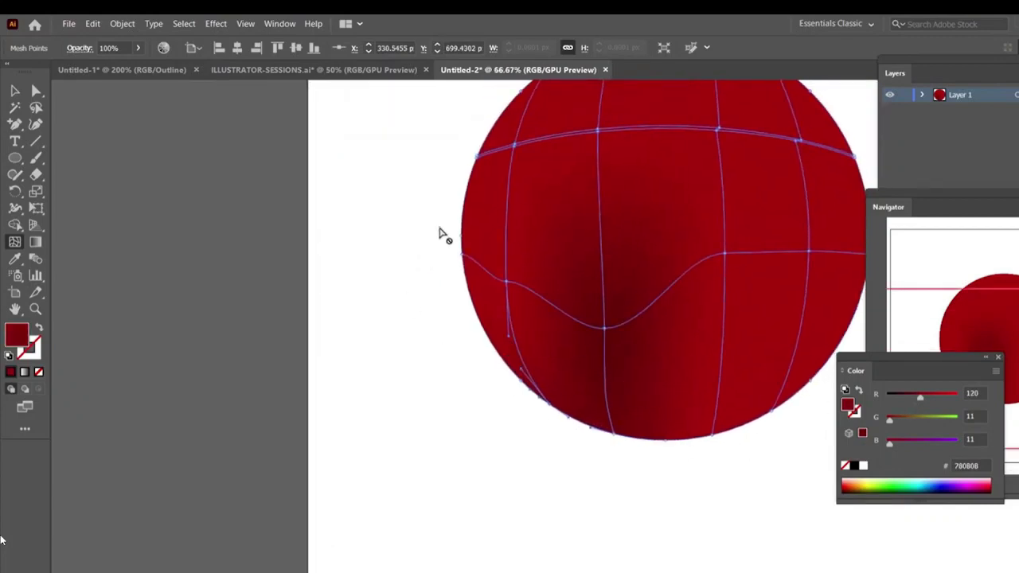
pyautogui.click(463, 255)
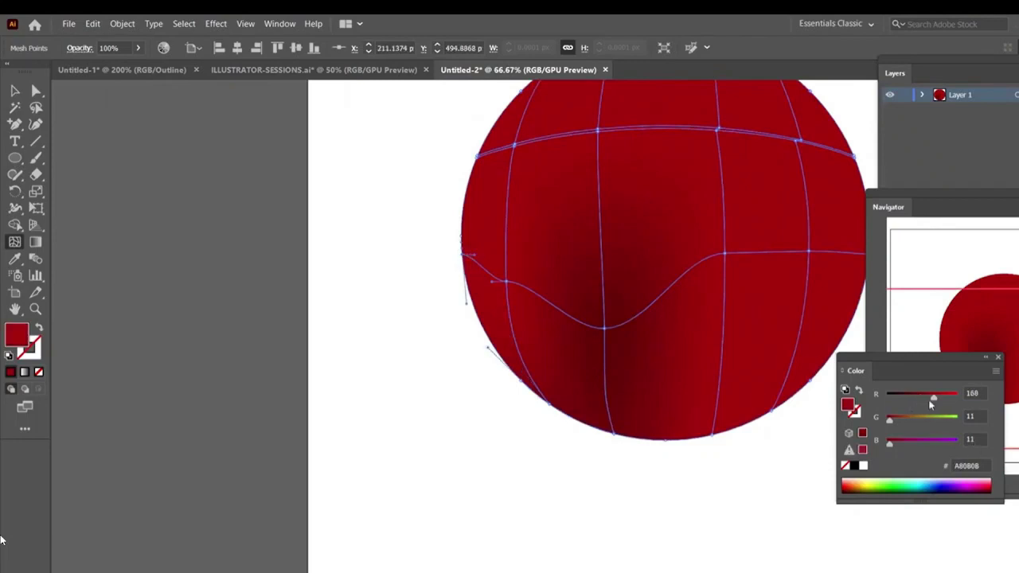
pyautogui.moveTo(921, 398); pyautogui.dragTo(908, 394)
pyautogui.scroll(2, 506, 365)
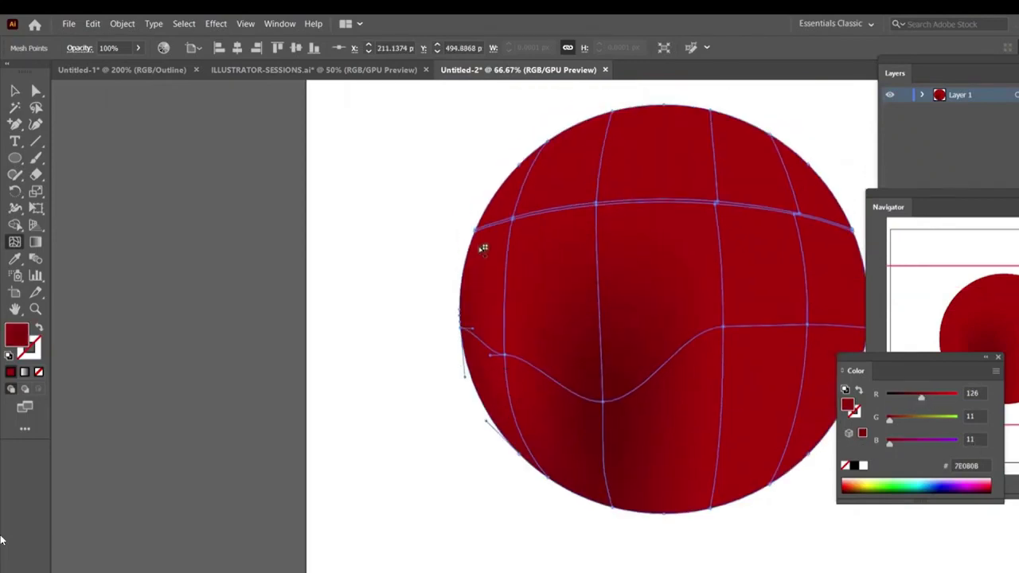
pyautogui.click(933, 395)
pyautogui.moveTo(936, 402); pyautogui.dragTo(920, 401)
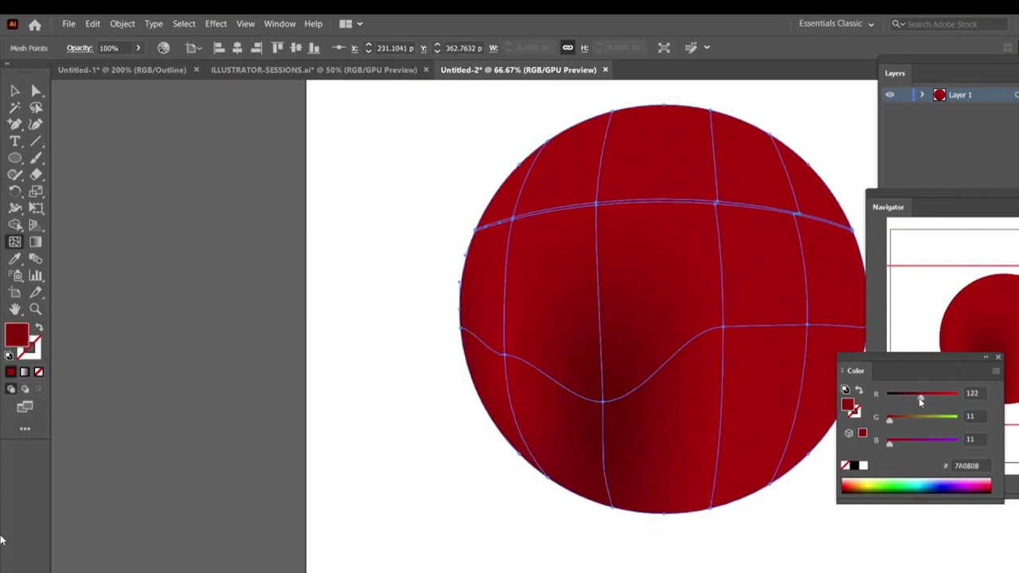
# Darken two mesh points on the circle's upper-left edge, setting red to 60 for the higher and 54 for the lower, and deselect the mesh
pyautogui.click(550, 141)
pyautogui.moveTo(936, 404); pyautogui.dragTo(907, 400)
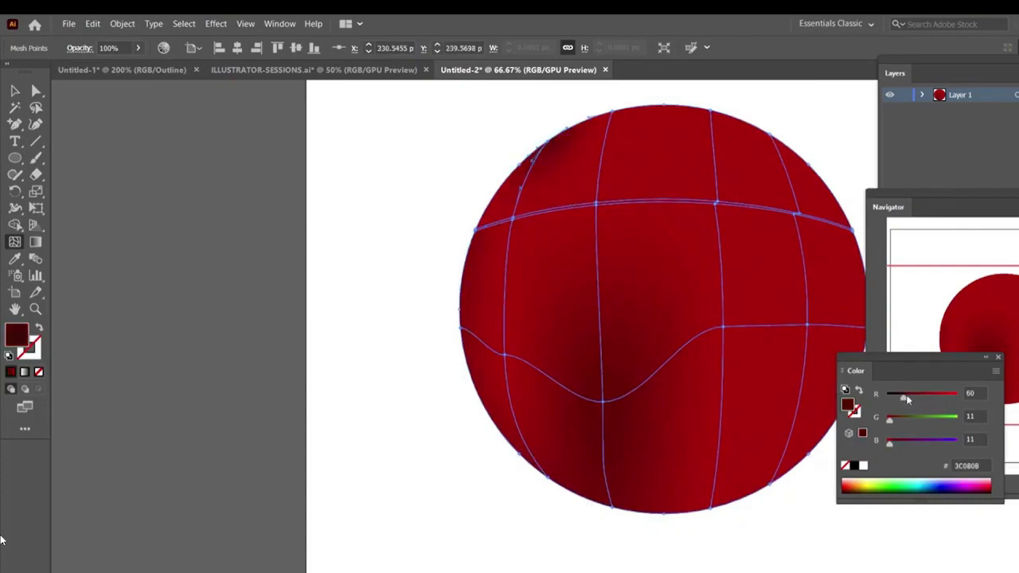
pyautogui.click(476, 230)
pyautogui.moveTo(941, 402); pyautogui.dragTo(902, 401)
pyautogui.click(14, 92)
pyautogui.click(267, 154)
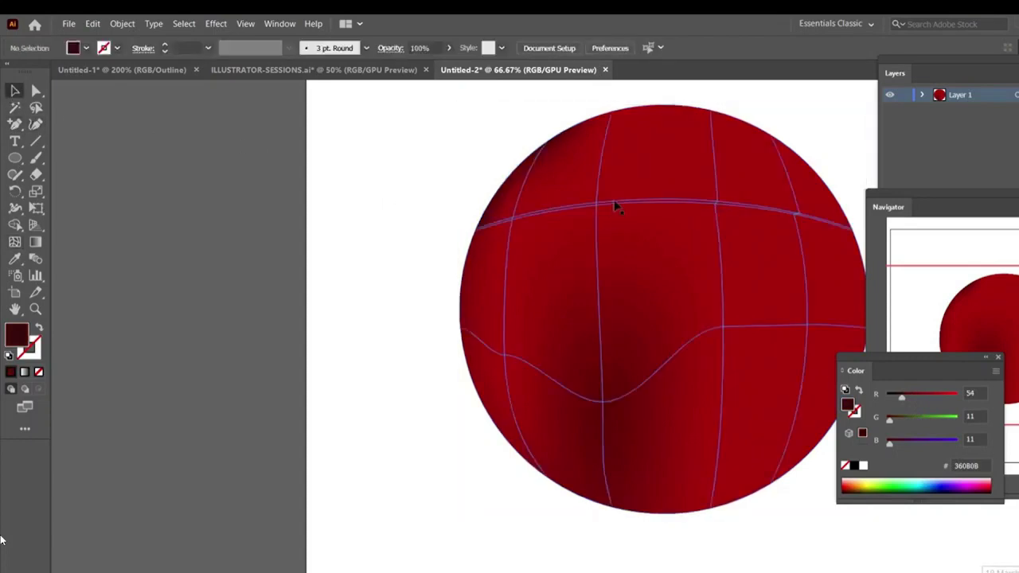
# In the Untitled-1 document, add one vertical and three horizontal mesh lines to the traced grape with the Mesh tool
pyautogui.click(116, 70)
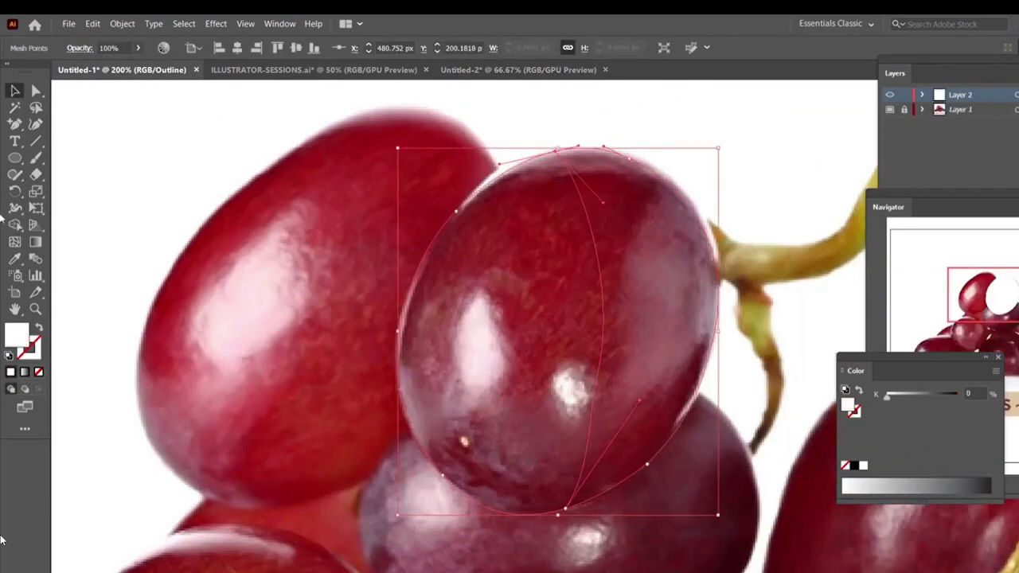
pyautogui.click(14, 241)
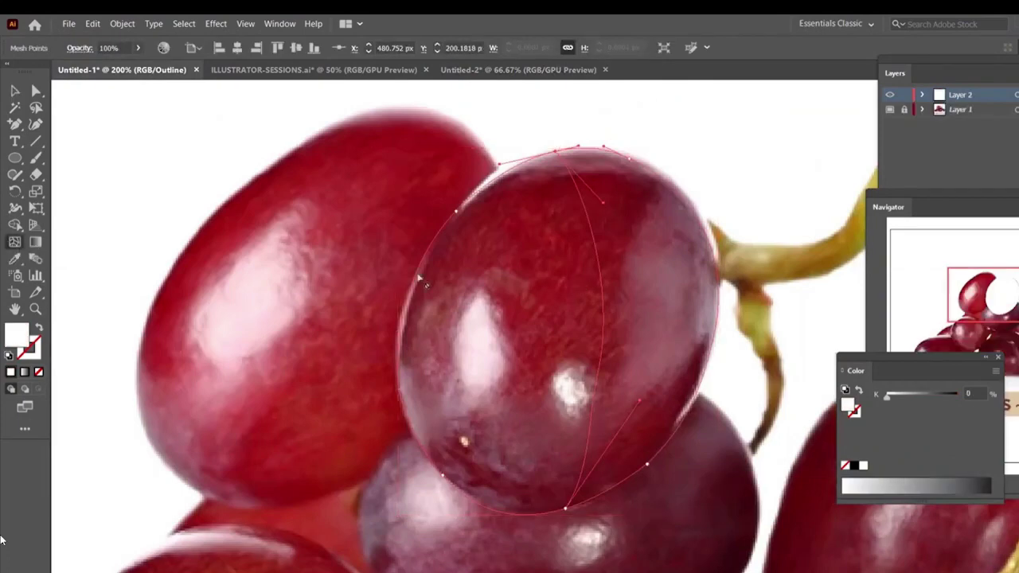
pyautogui.click(482, 191)
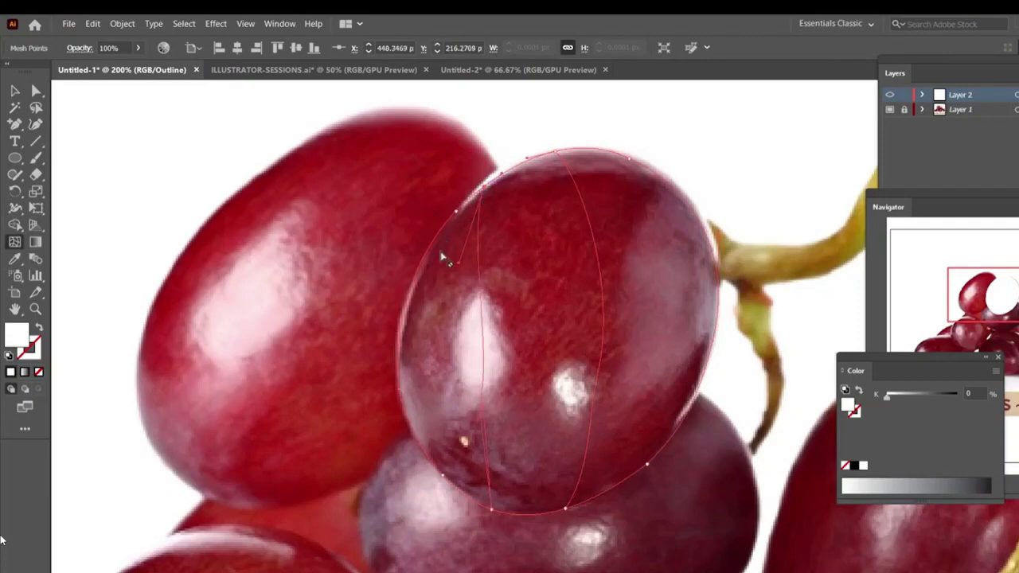
pyautogui.click(425, 260)
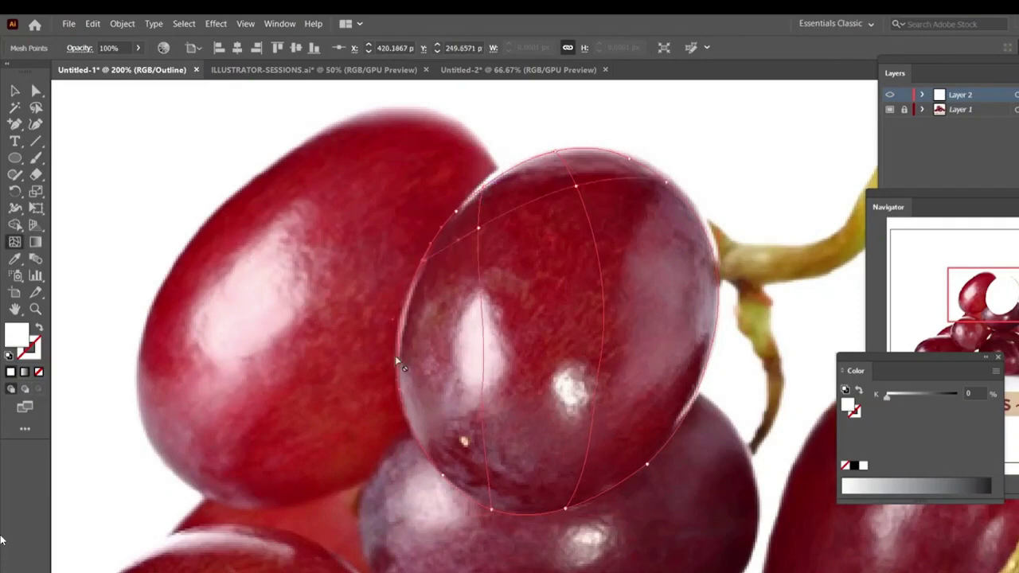
pyautogui.click(400, 358)
pyautogui.click(409, 414)
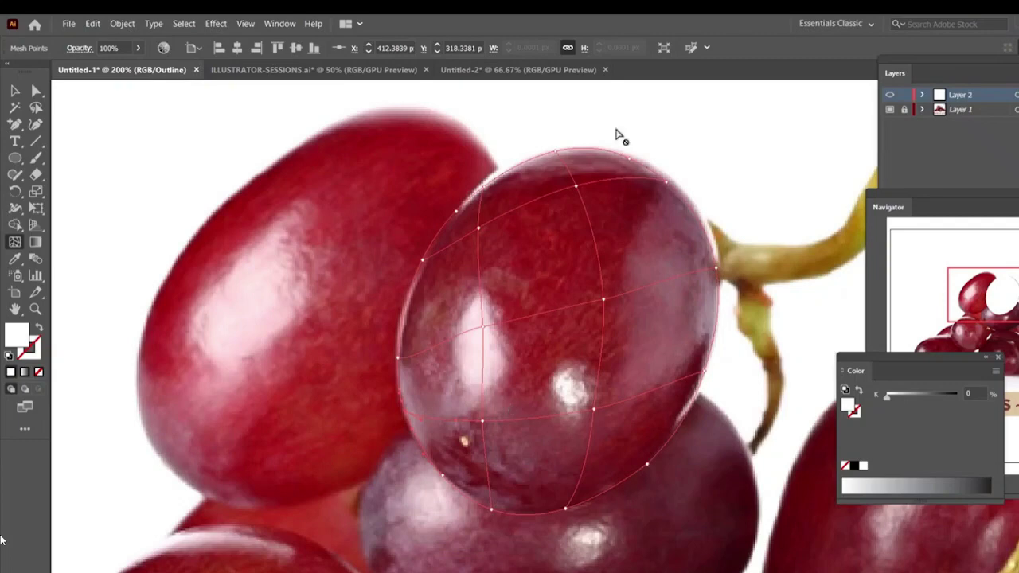
# Close the Color panel and move the Navigator so its full preview of the grapes is visible beside the traced grape
pyautogui.click(999, 339)
pyautogui.moveTo(973, 203); pyautogui.dragTo(833, 102)
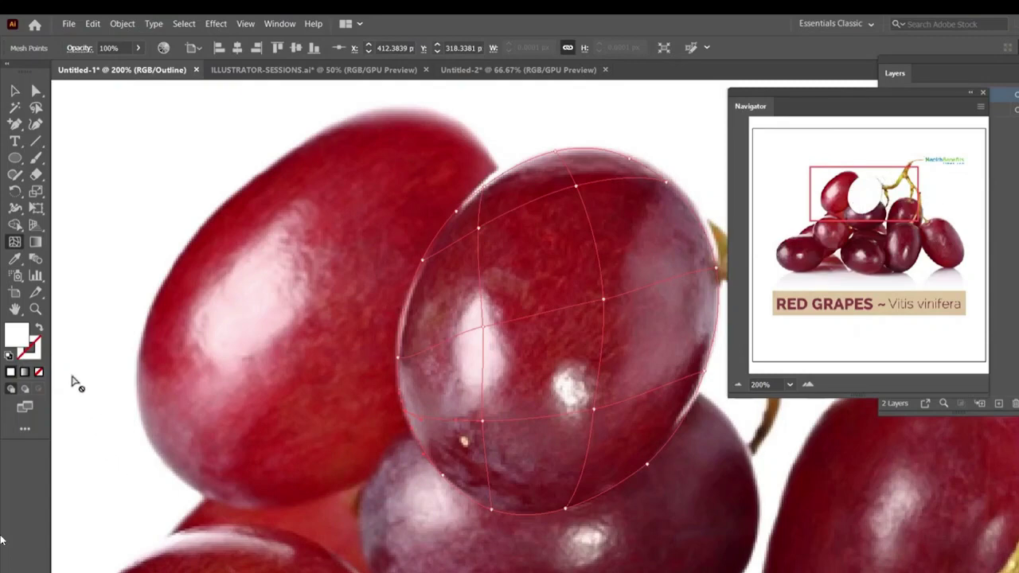
# Try to sample the grape's red above the white highlight with the Eyedropper for the mesh, and undo the color change
pyautogui.hotkey('ctrl', '=')
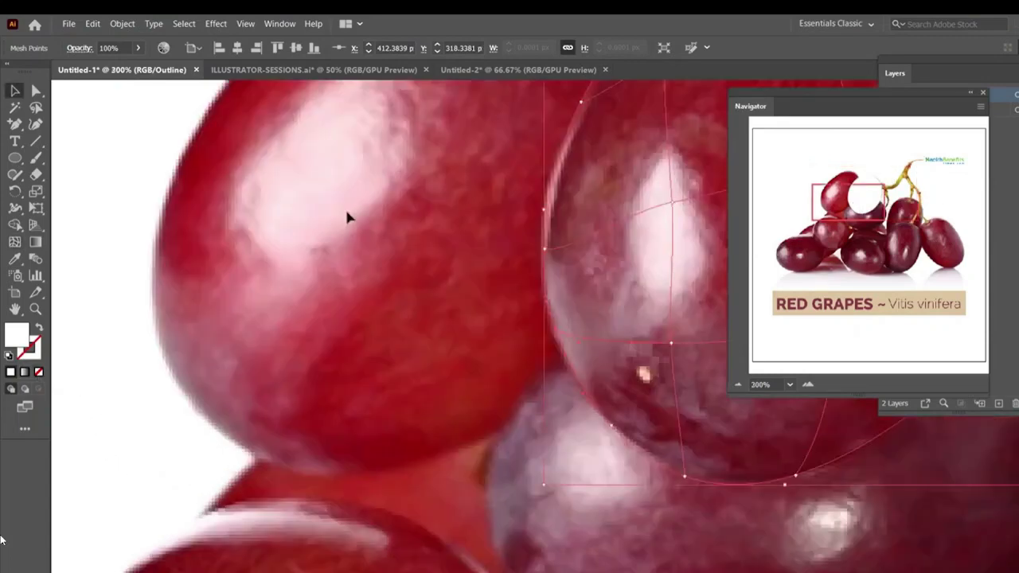
pyautogui.hscroll(6, 346, 239)
pyautogui.scroll(1, 347, 239)
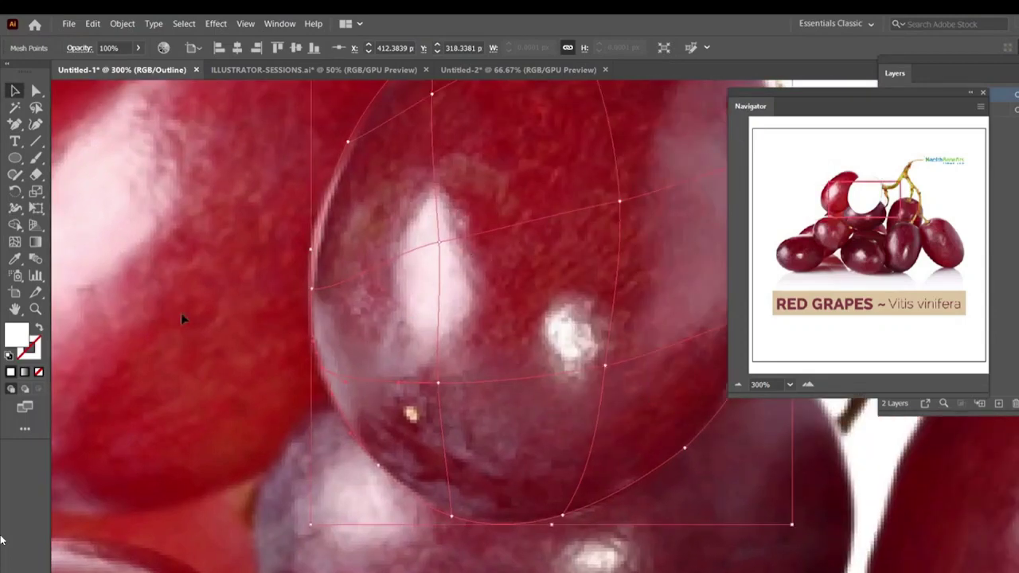
pyautogui.press('i')
pyautogui.click(501, 167)
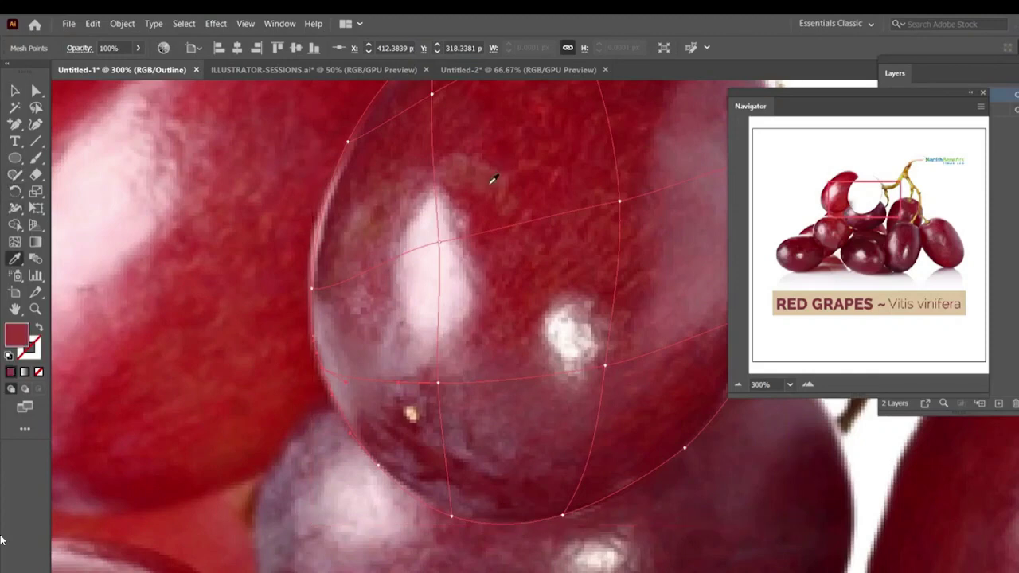
pyautogui.hotkey('ctrl', 'z')
# Color the inner mesh point on the grape's elongated white highlight with the pale pink sampled from that highlight
pyautogui.click(14, 241)
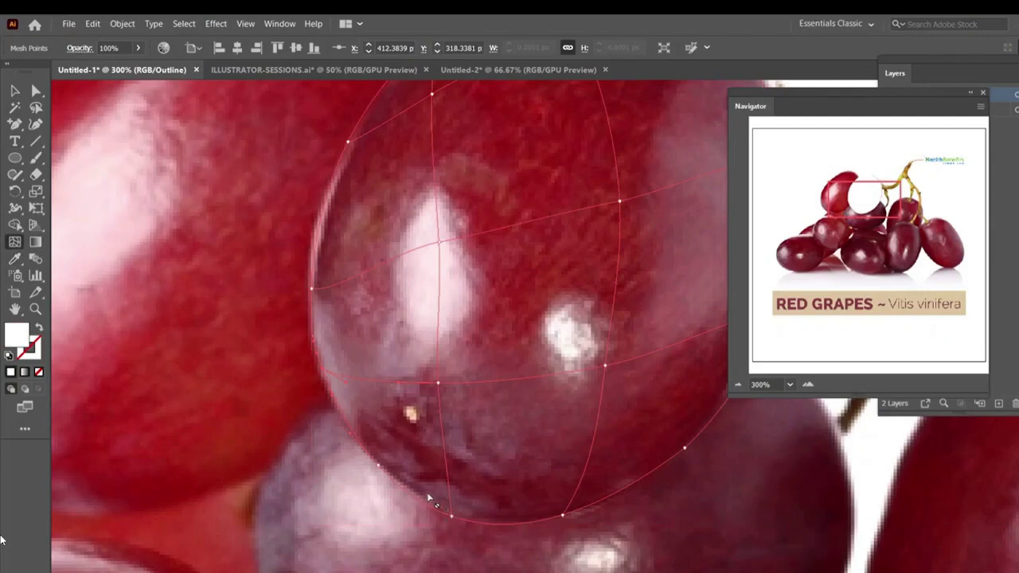
pyautogui.click(440, 243)
pyautogui.click(15, 261)
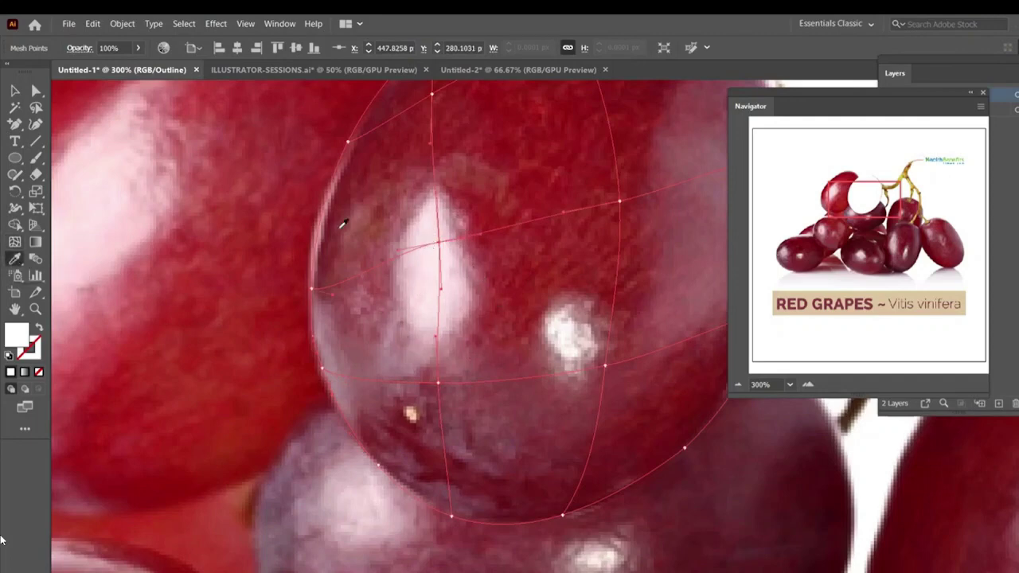
pyautogui.click(435, 219)
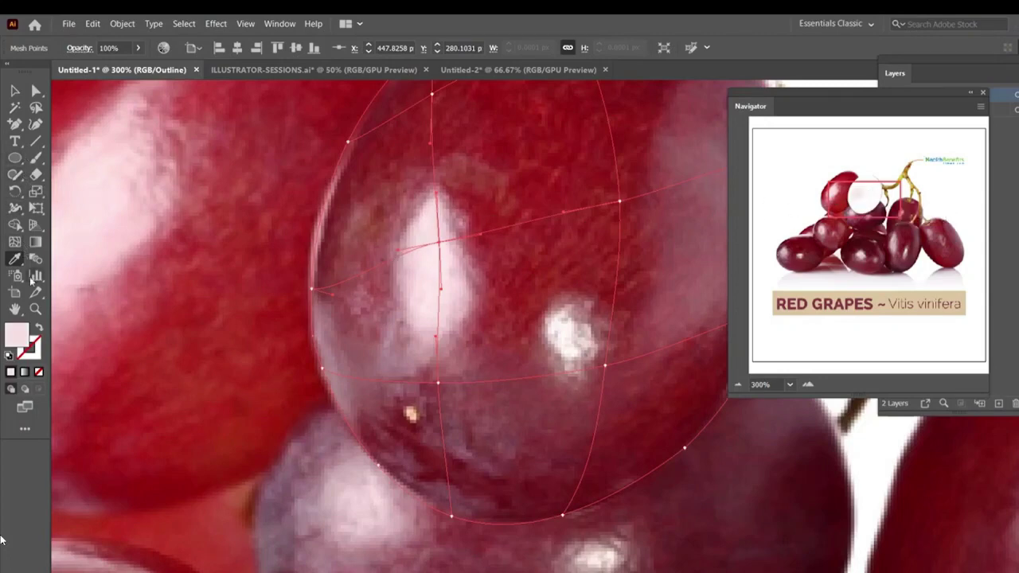
# Color the inner mesh point right of the highlight on the middle mesh line with dark red sampled from the grape beside it
pyautogui.click(15, 241)
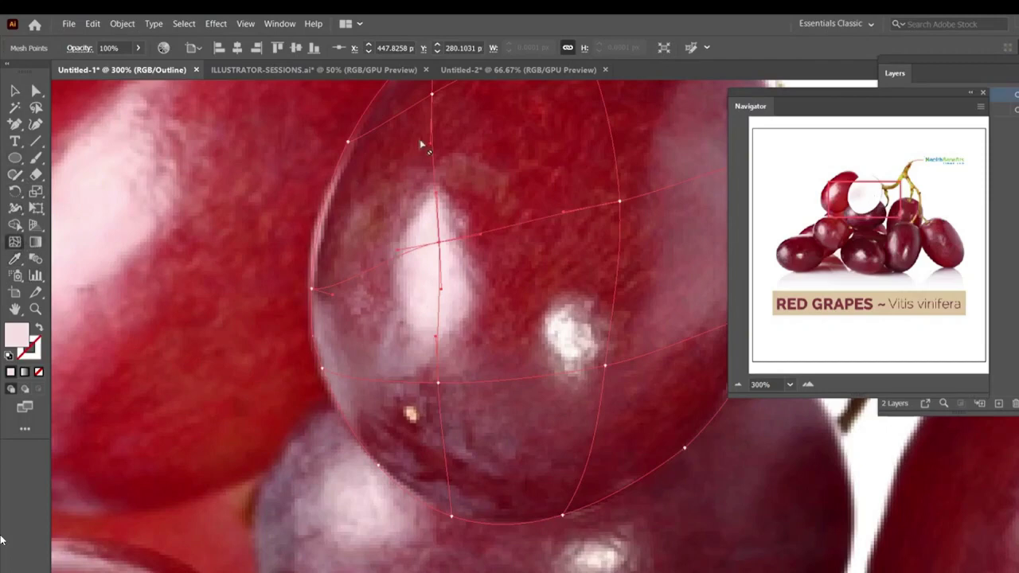
pyautogui.click(621, 202)
pyautogui.press('i')
pyautogui.click(613, 177)
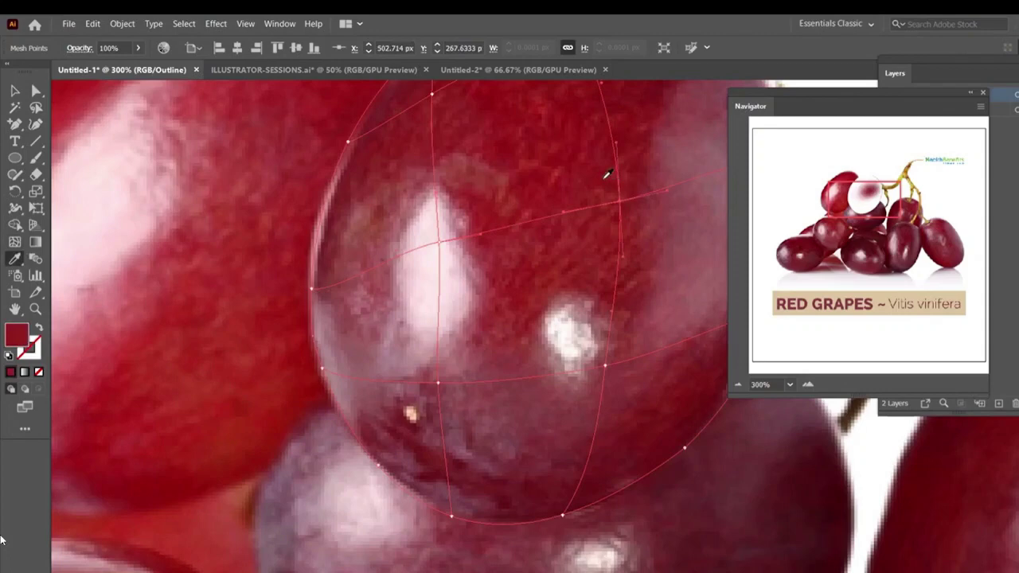
# Select the mesh point at the top end of the right vertical line and color it with mauve sampled from the grape's rim
pyautogui.hotkey('ctrl', '-')
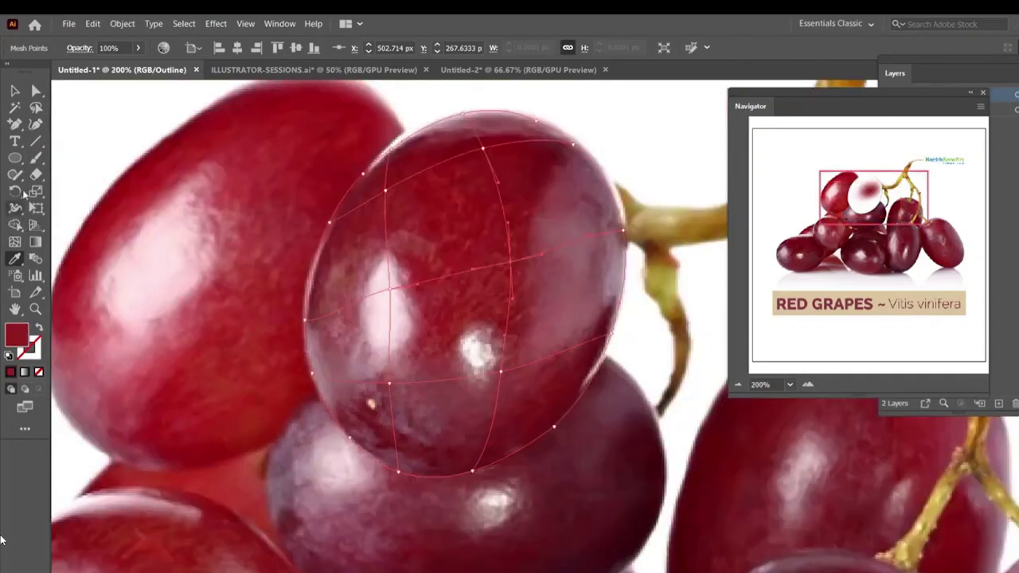
pyautogui.click(14, 244)
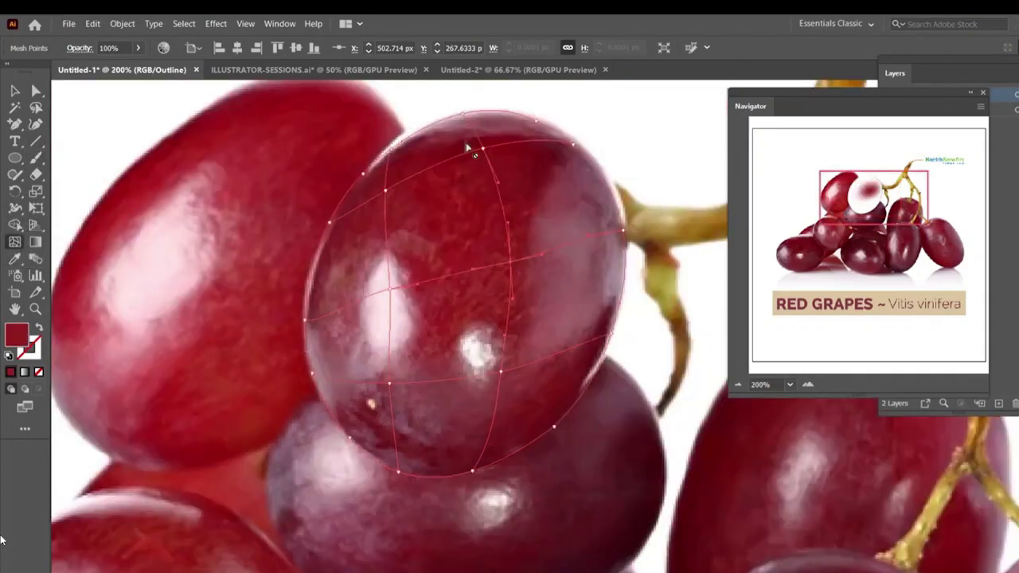
pyautogui.click(549, 120)
pyautogui.click(577, 145)
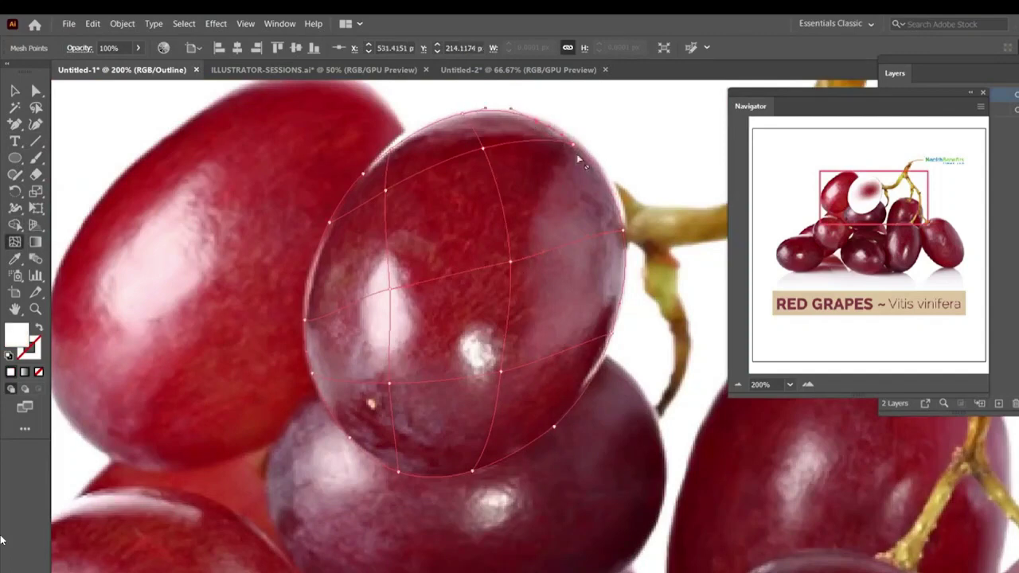
pyautogui.click(542, 125)
pyautogui.click(462, 116)
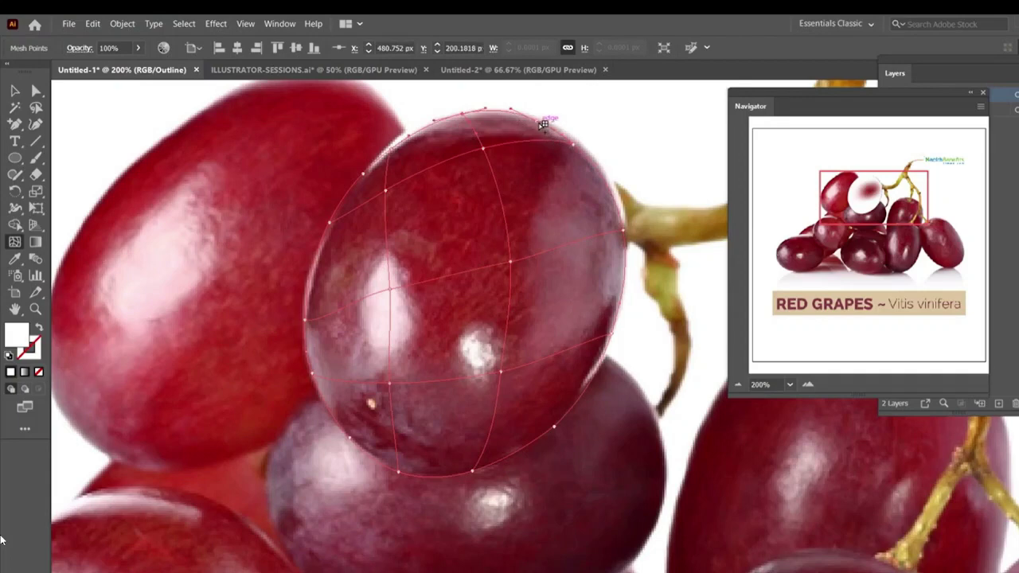
pyautogui.click(544, 125)
pyautogui.click(578, 146)
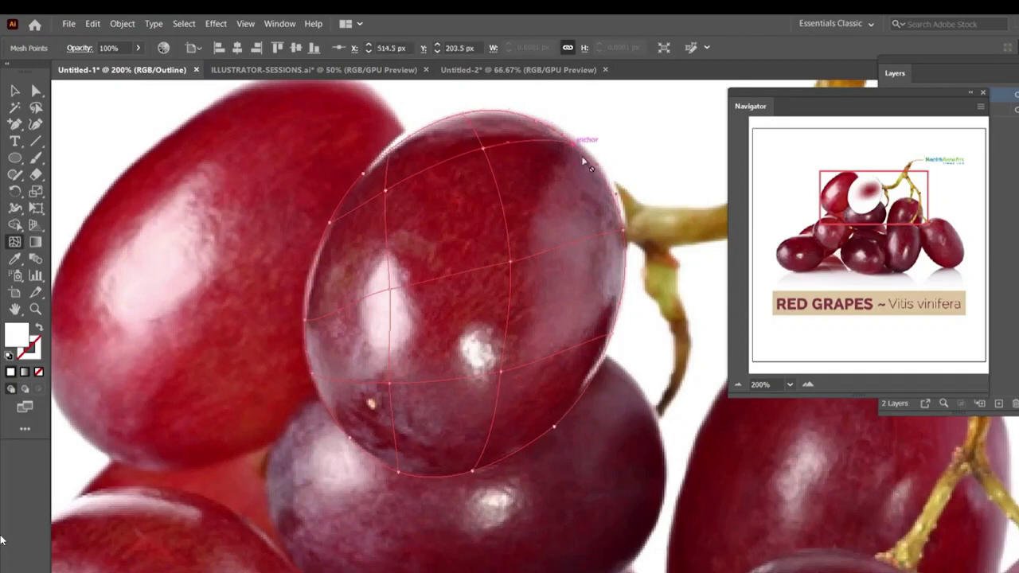
pyautogui.click(542, 126)
pyautogui.click(469, 113)
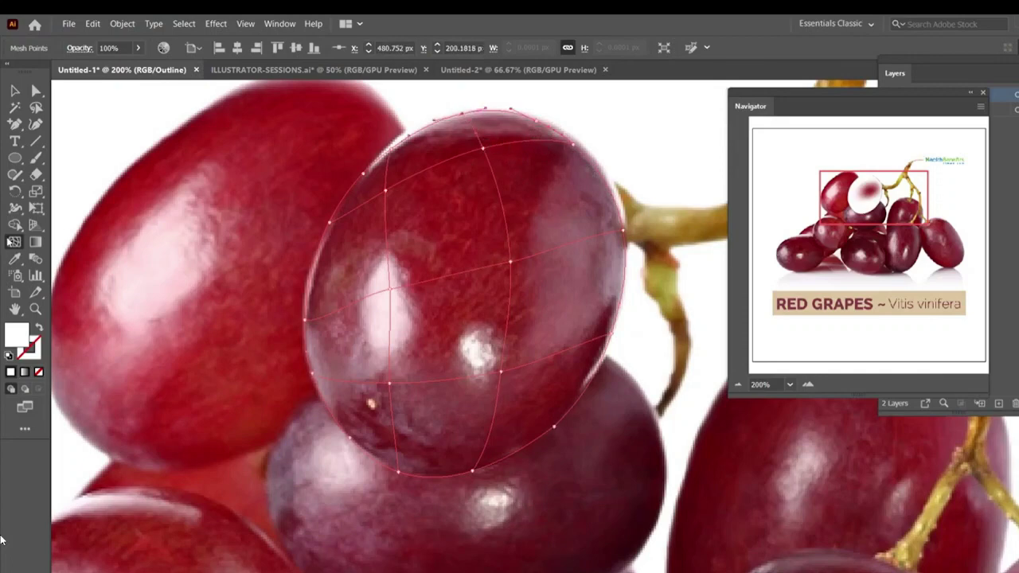
pyautogui.click(15, 259)
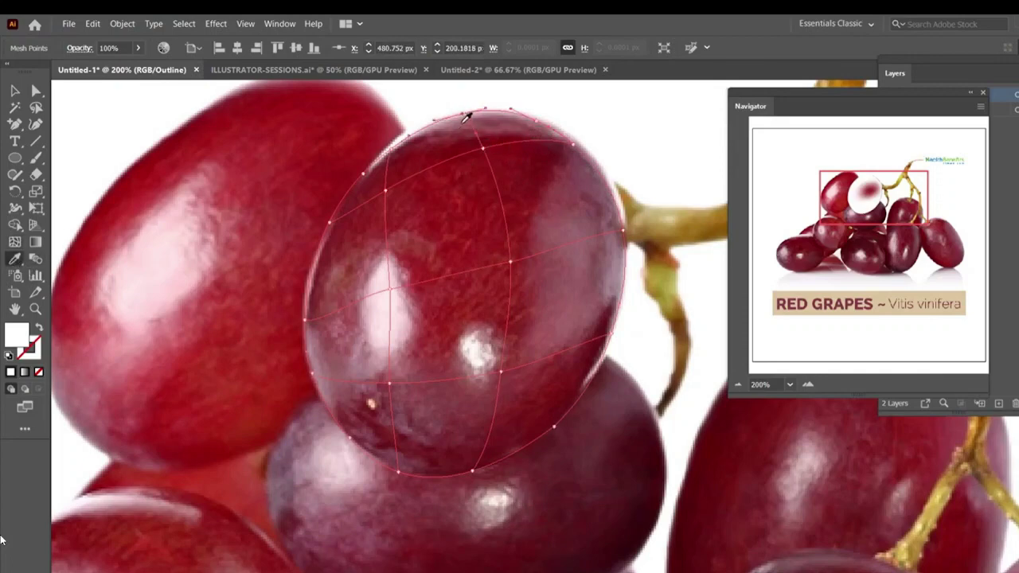
pyautogui.click(466, 114)
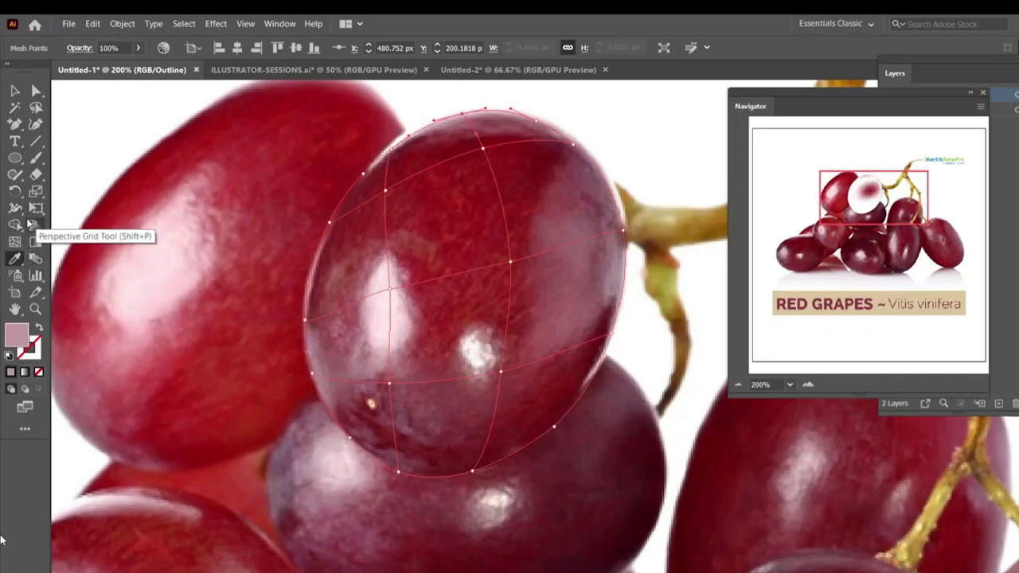
# Color the next mesh point to the right on the grape's top edge with the mauve sampled from the rim
pyautogui.click(14, 242)
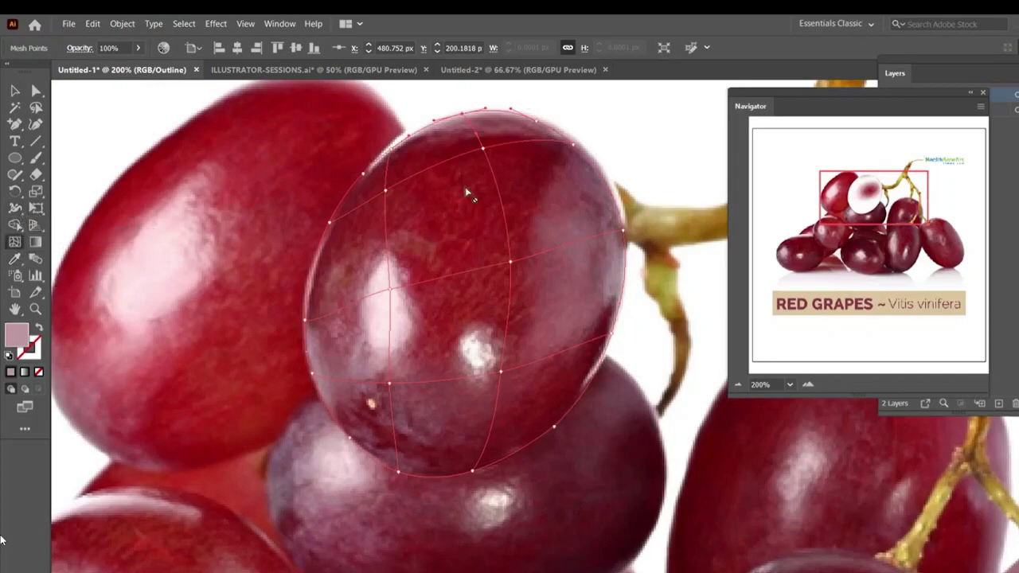
pyautogui.click(541, 124)
pyautogui.press('i')
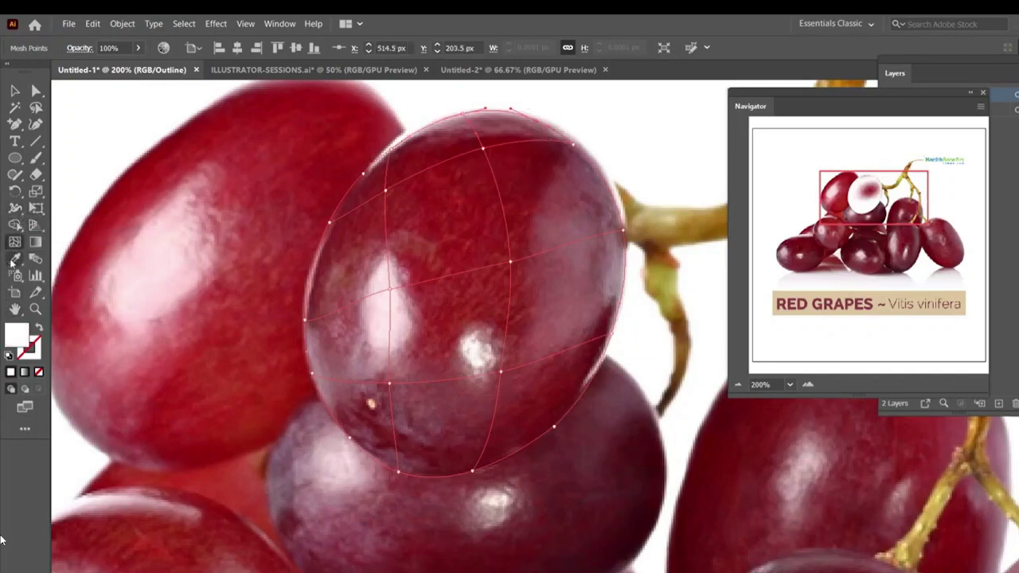
pyautogui.click(462, 114)
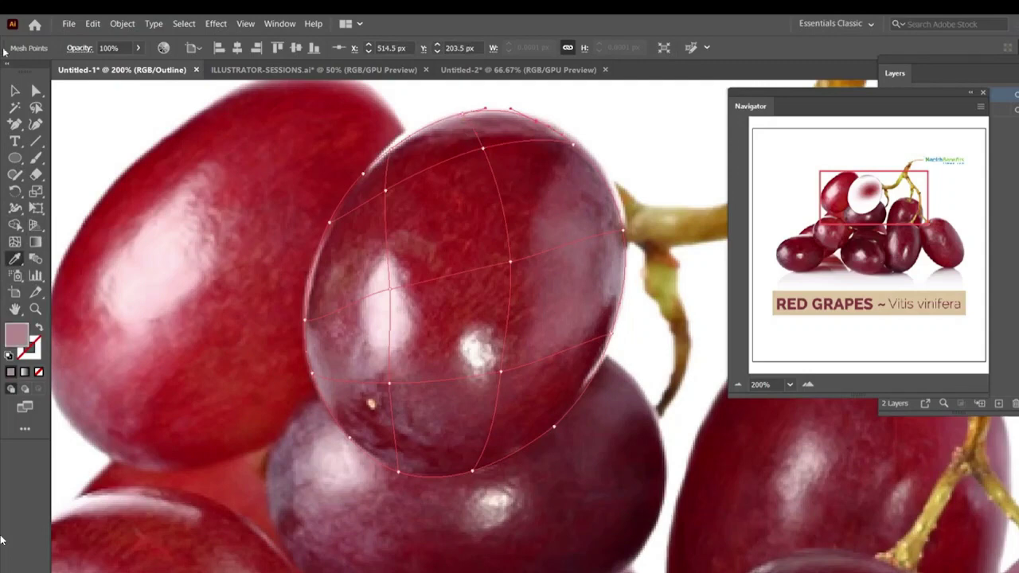
# Select the mesh point on the grape's upper-left edge and color it with dark wine red sampled beside that edge
pyautogui.click(14, 107)
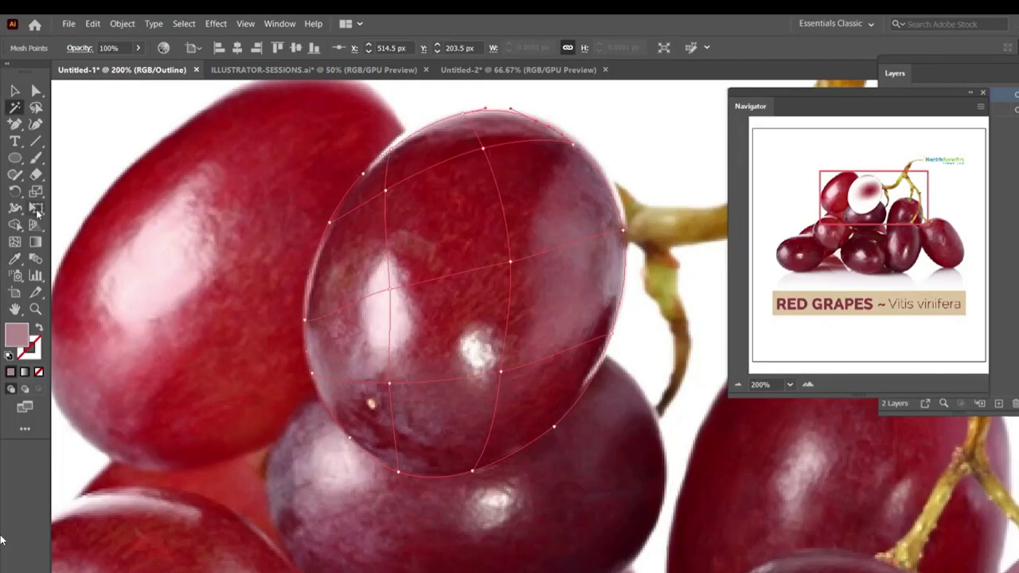
pyautogui.click(14, 242)
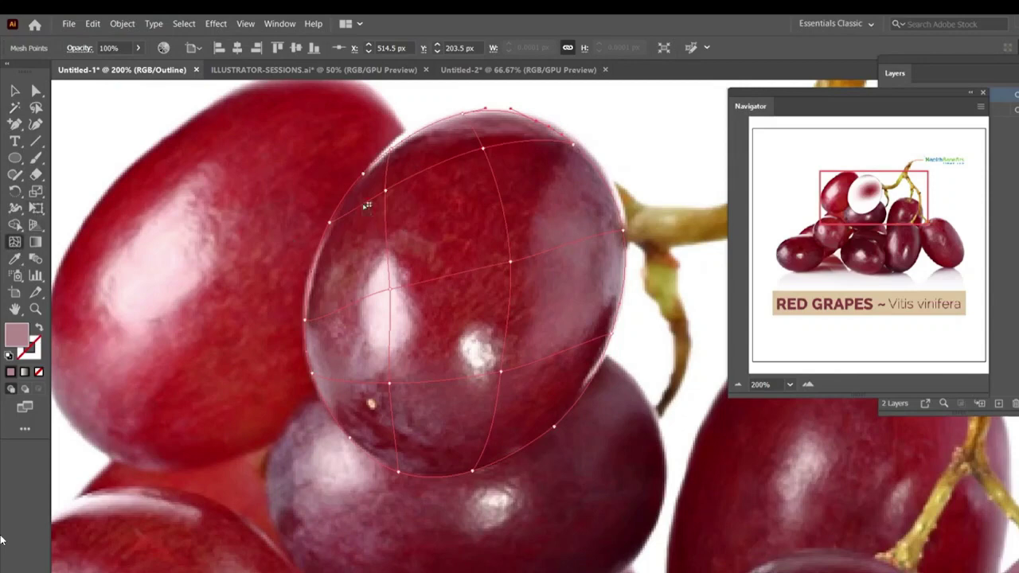
pyautogui.click(386, 192)
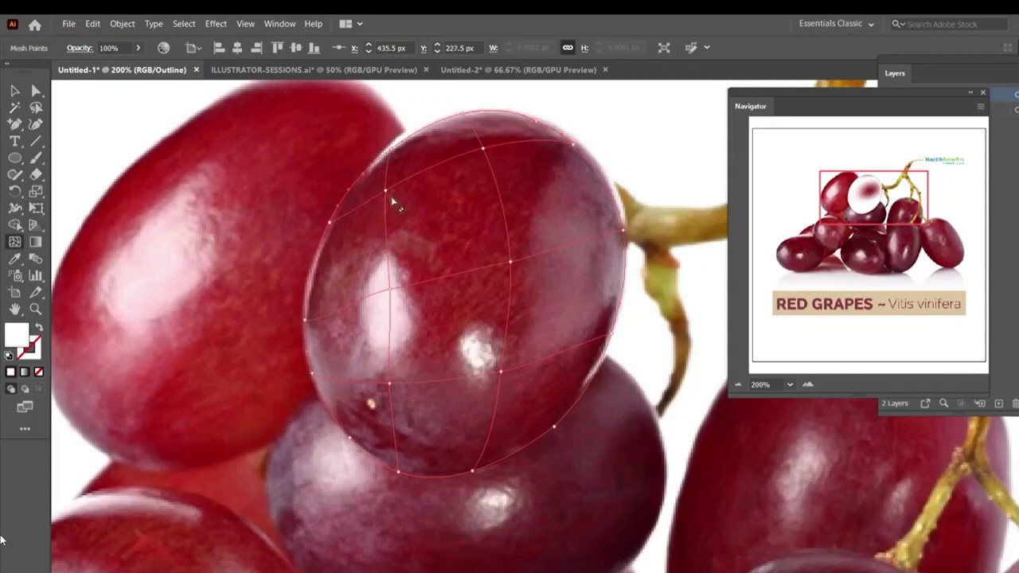
pyautogui.click(14, 259)
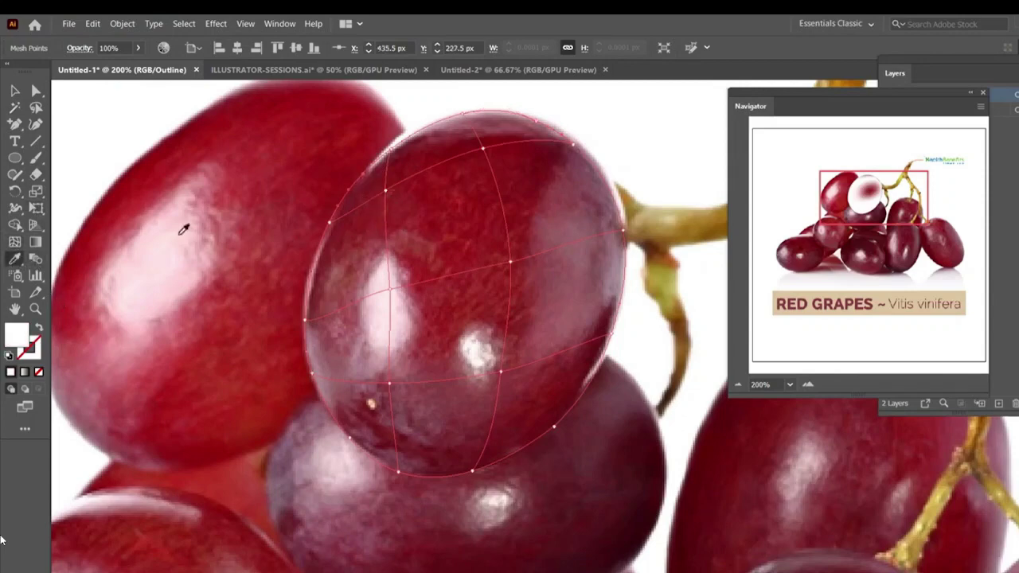
pyautogui.click(366, 177)
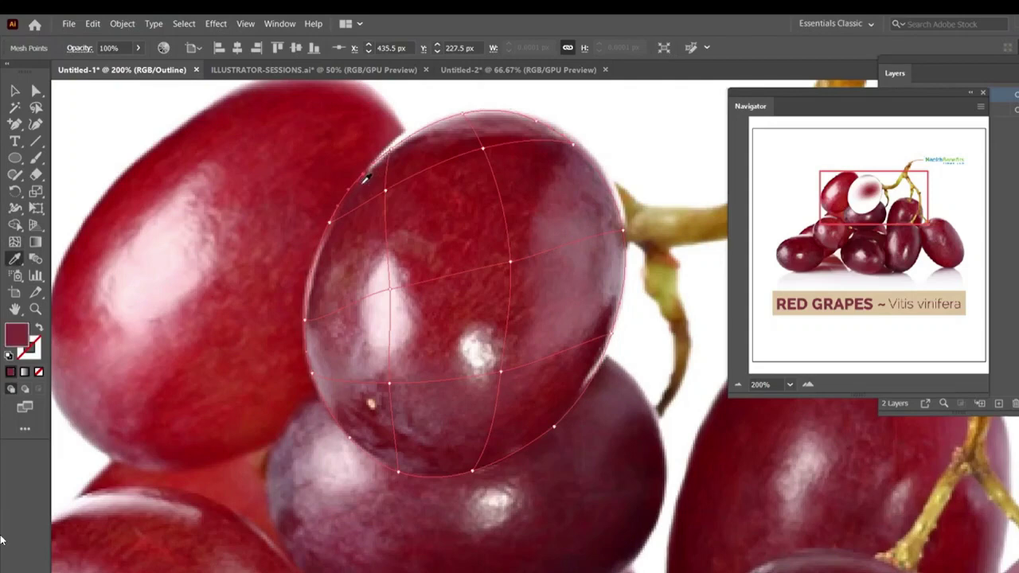
# Color the mesh point at the left end of the upper horizontal line with dark red sampled just inside the grape's edge
pyautogui.click(36, 90)
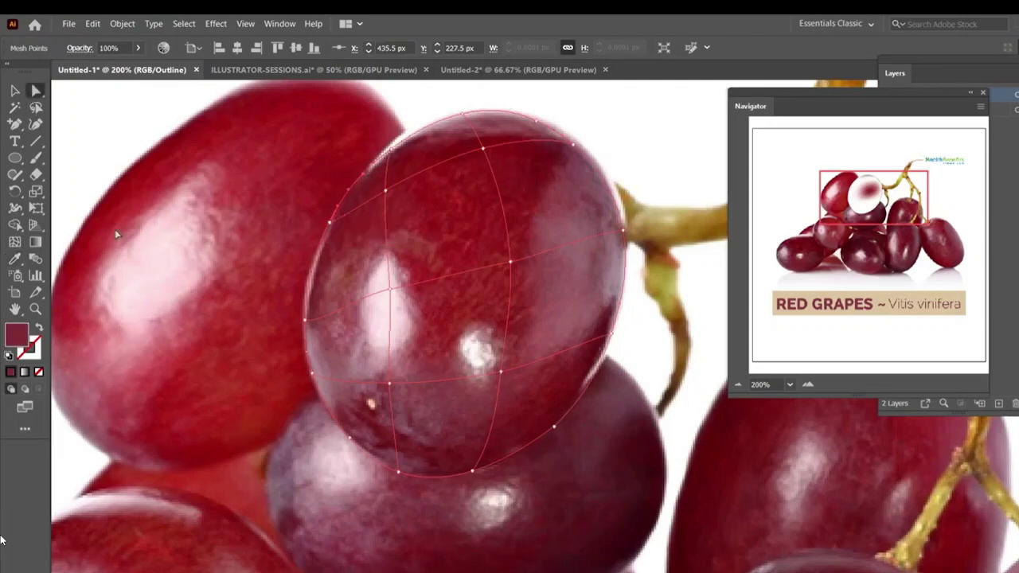
pyautogui.press('u')
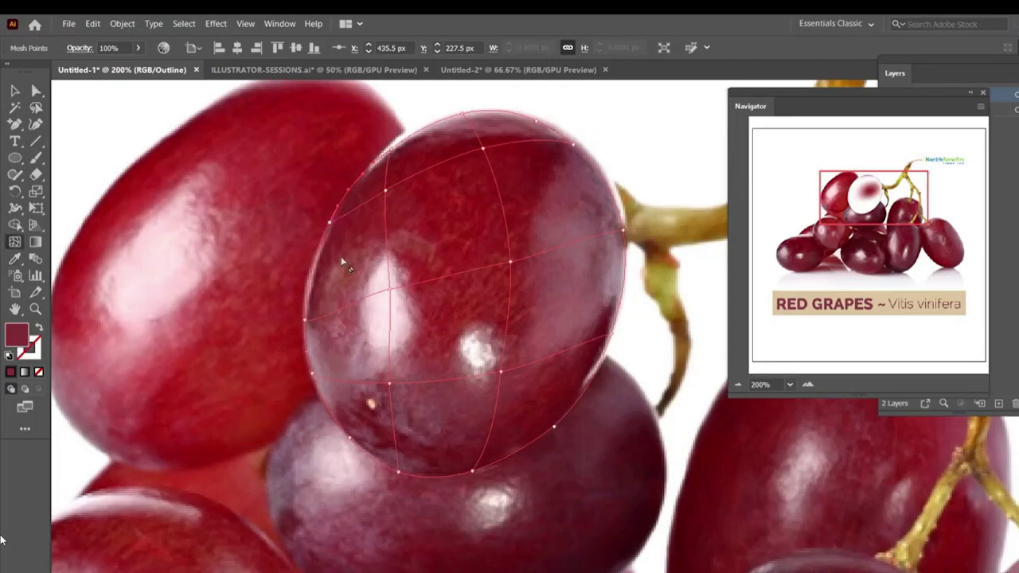
pyautogui.click(334, 227)
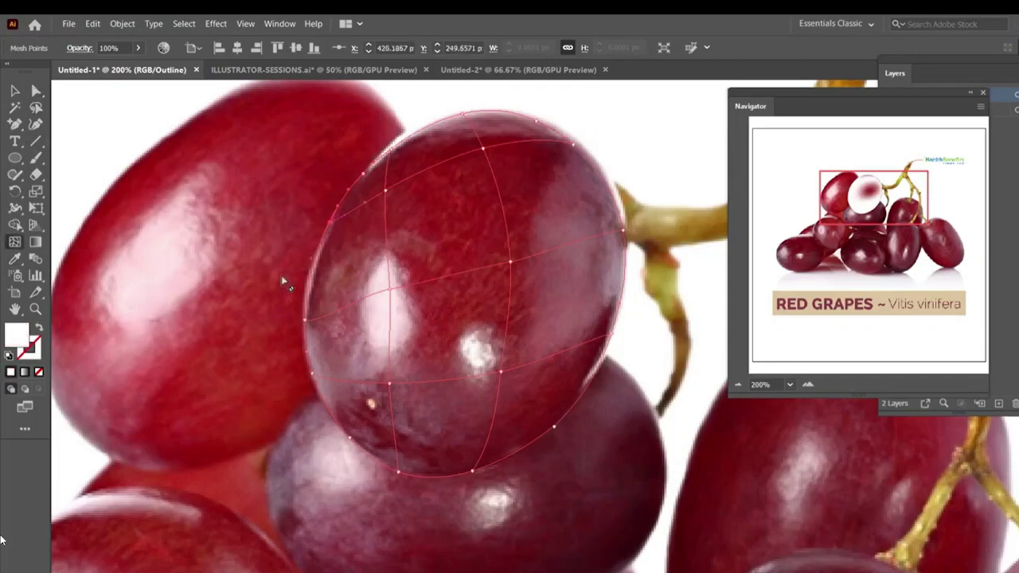
pyautogui.press('i')
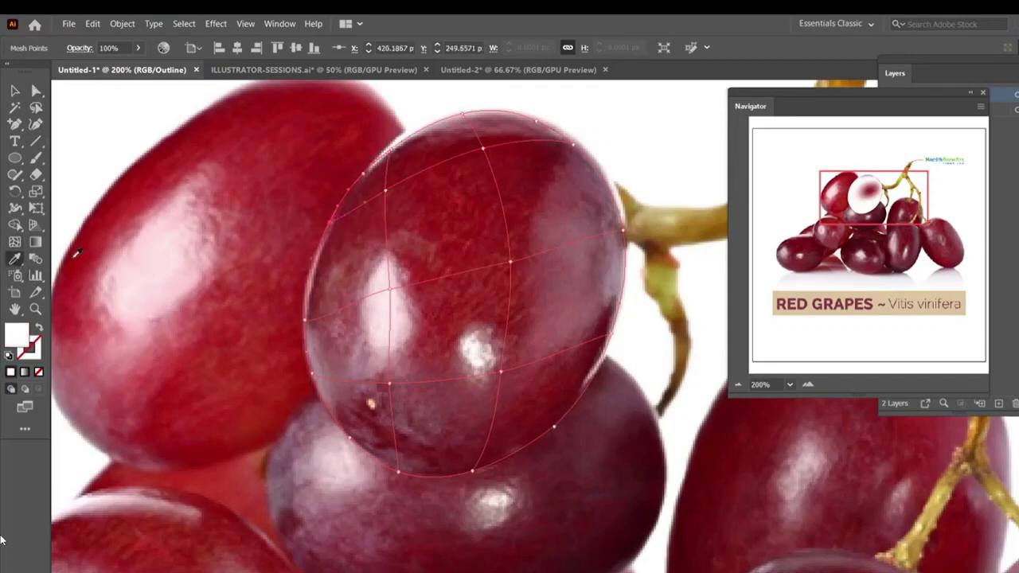
pyautogui.click(340, 227)
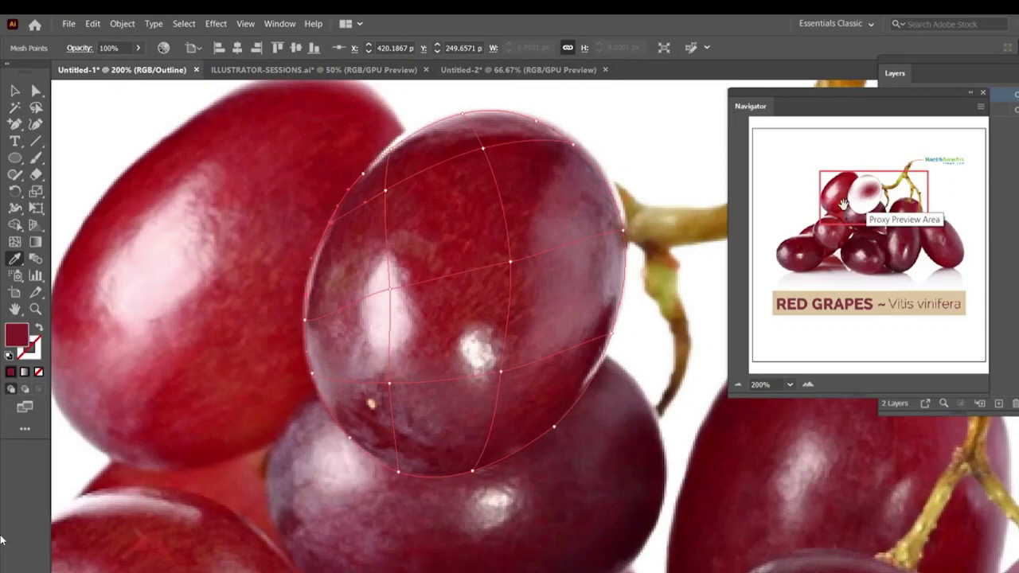
# Color the inner mesh point where the left vertical line crosses the lower horizontal line with dusky mauve-red sampled beside it
pyautogui.click(14, 241)
pyautogui.click(393, 386)
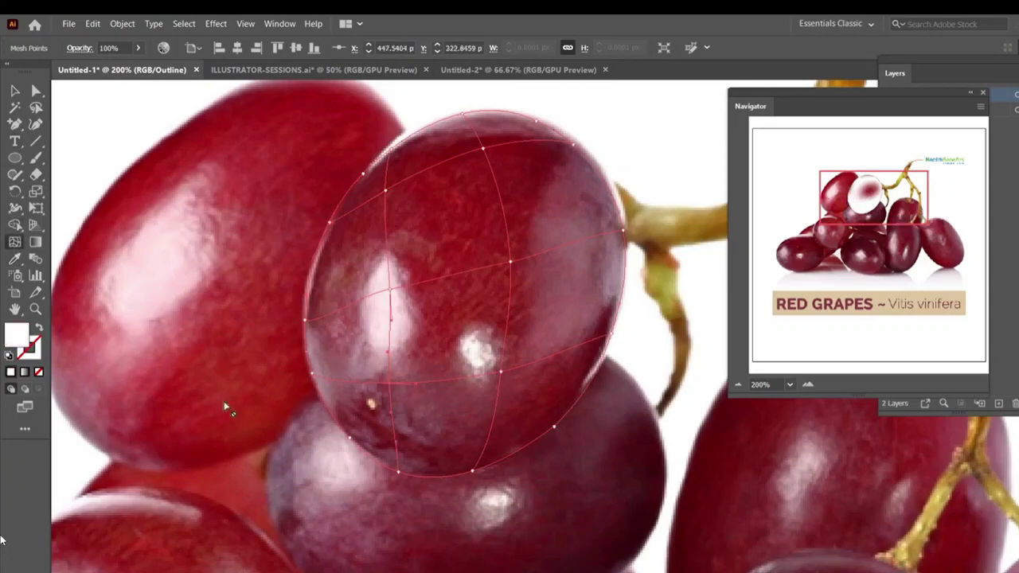
pyautogui.click(14, 258)
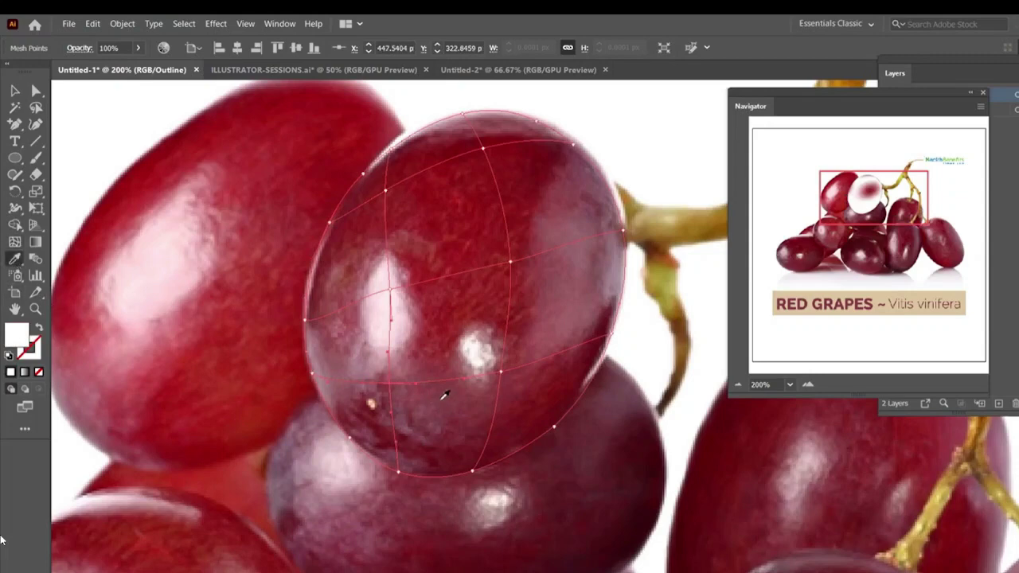
pyautogui.click(402, 385)
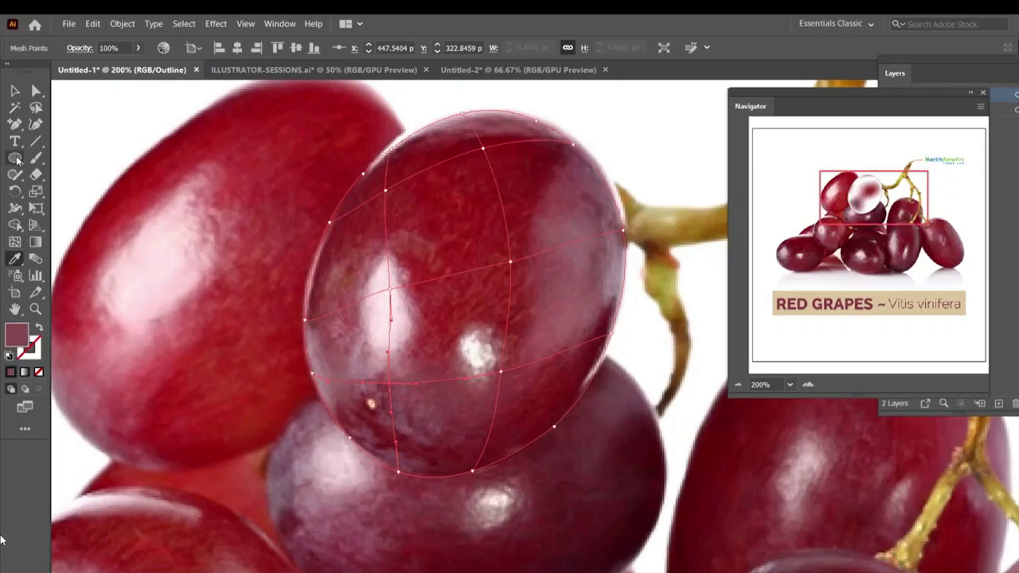
# Color the inner mesh point where the right vertical line crosses the upper horizontal line with deep red sampled just above it
pyautogui.click(16, 242)
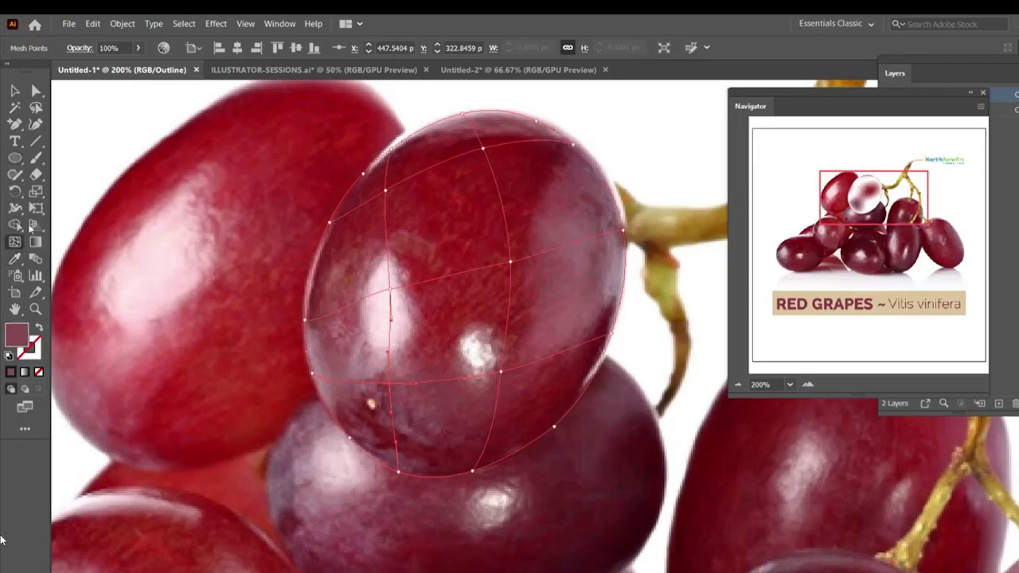
pyautogui.click(486, 149)
pyautogui.press('i')
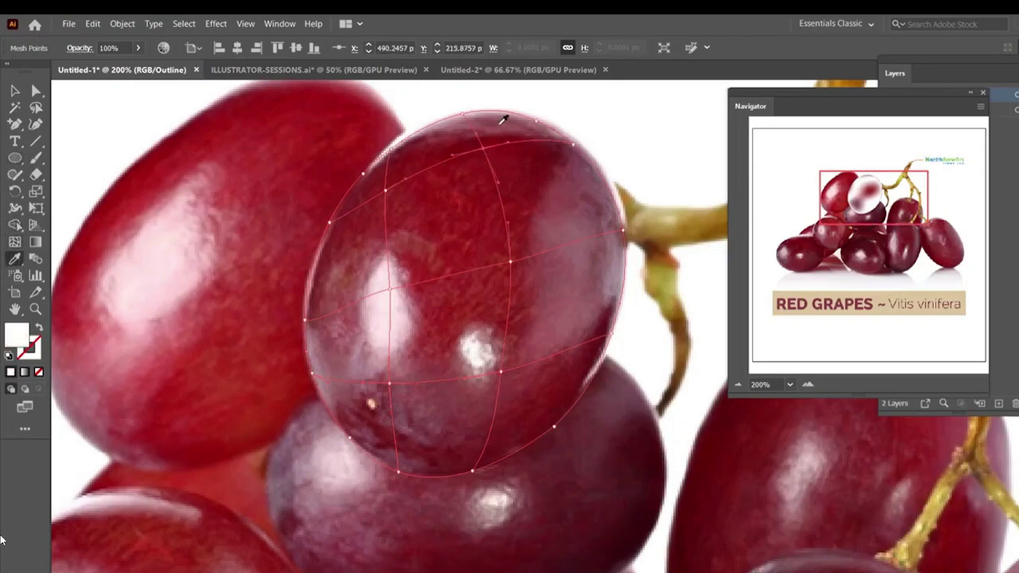
pyautogui.click(493, 134)
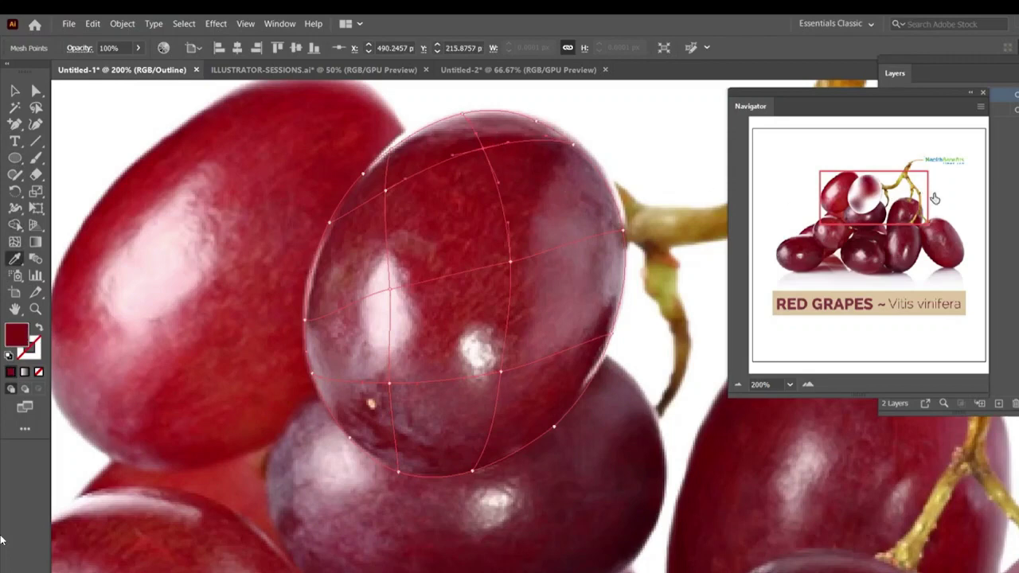
# Move the mesh point at the right end of the upper horizontal line onto the grape's edge and color it with sampled mauve
pyautogui.click(14, 241)
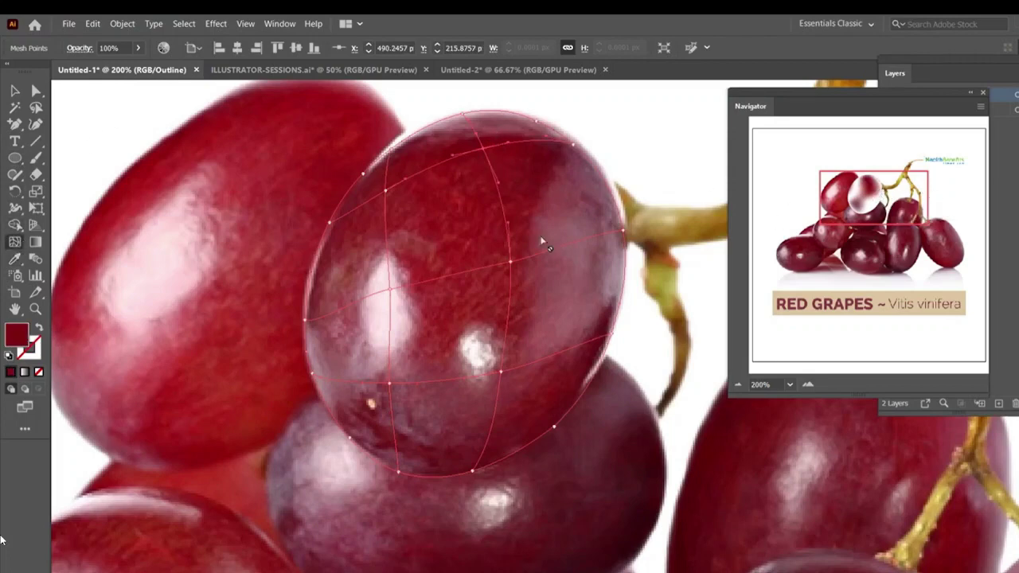
pyautogui.click(582, 145)
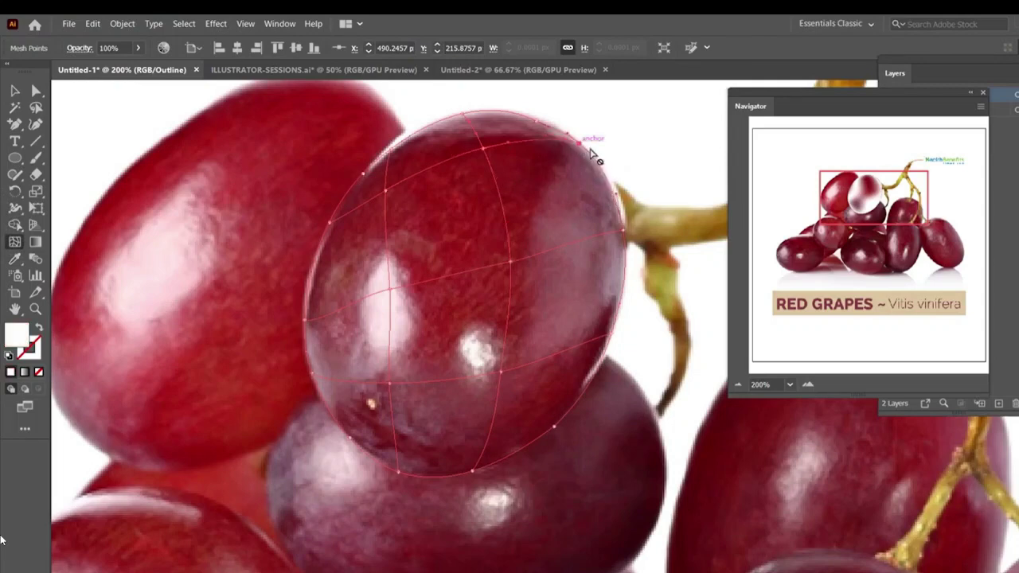
pyautogui.click(15, 258)
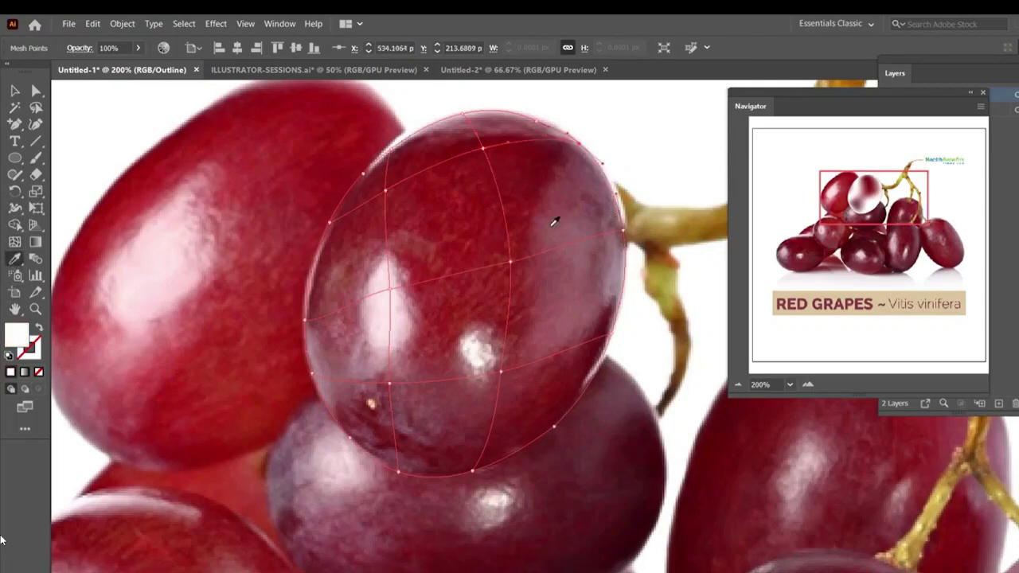
pyautogui.click(582, 147)
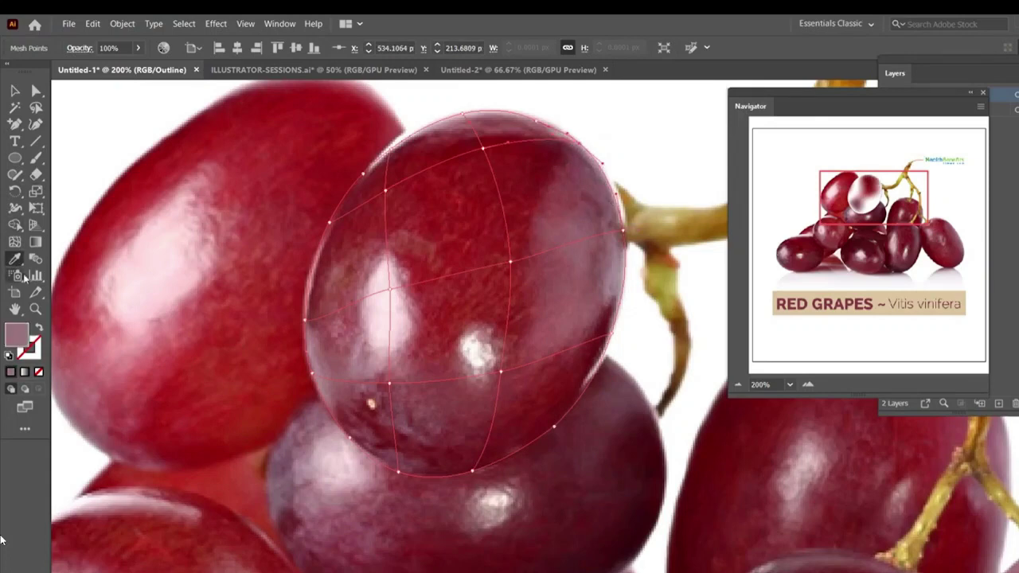
# Color the mesh point at the right end of the middle horizontal line with mauve sampled from the grape's upper-right edge
pyautogui.click(15, 242)
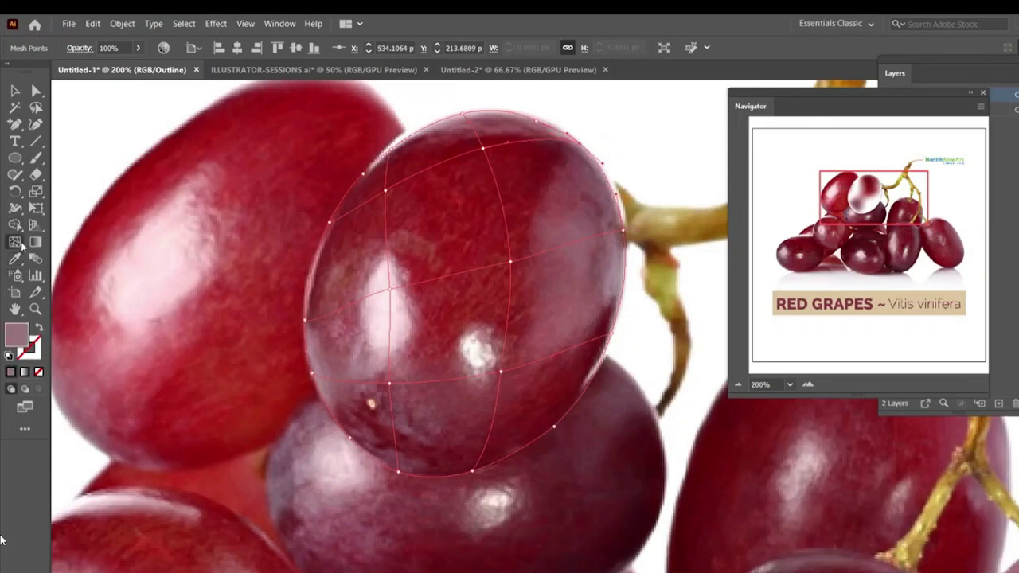
pyautogui.click(626, 231)
pyautogui.press('i')
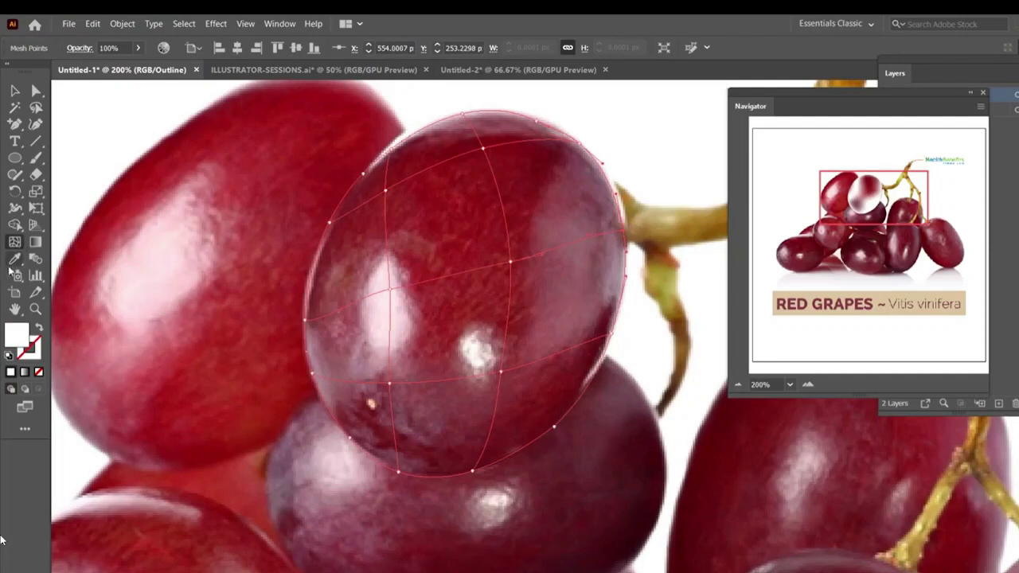
pyautogui.click(593, 165)
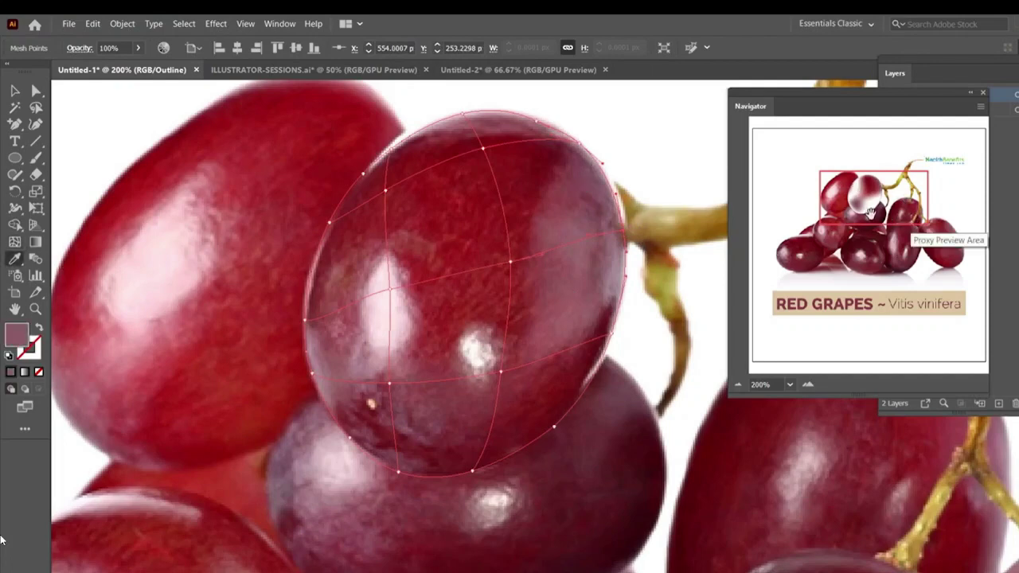
# Color the mesh point at the right end of the lower horizontal line with dark maroon sampled from the shaded edge beside it
pyautogui.moveTo(866, 191)
pyautogui.mouseDown()
pyautogui.moveTo(877, 207)
pyautogui.moveTo(851, 194)
pyautogui.mouseUp()
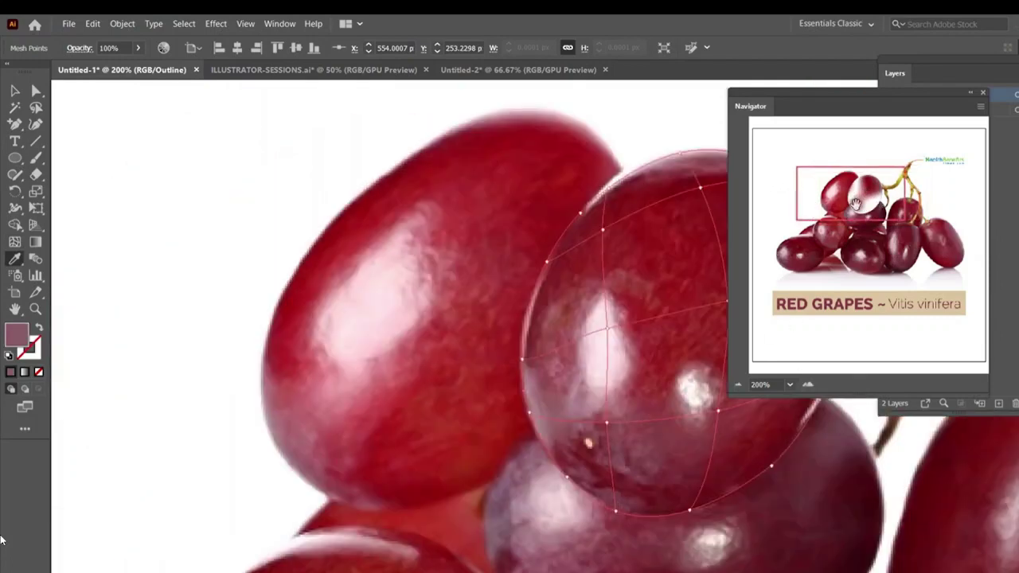
pyautogui.hscroll(10, 300, 187)
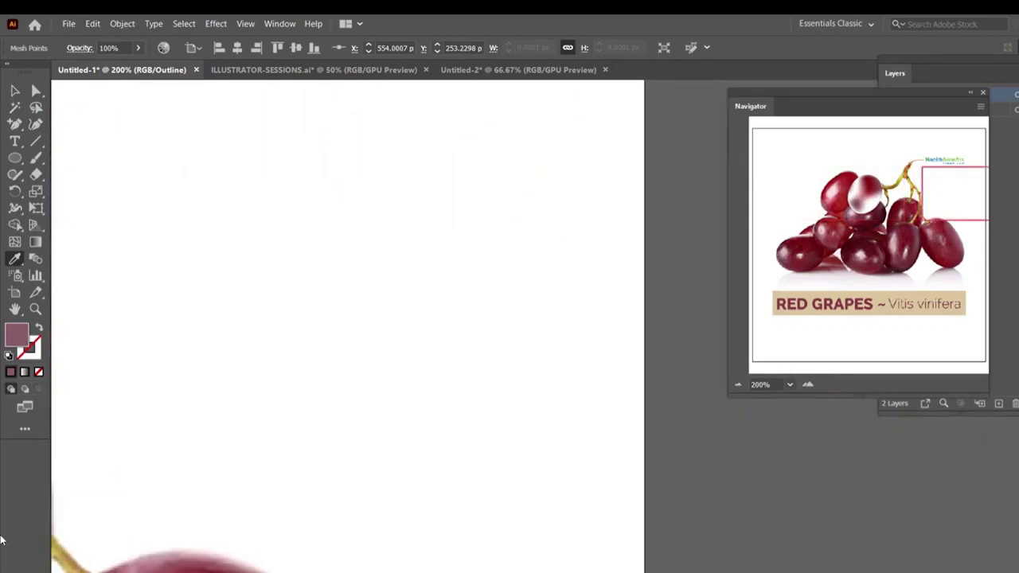
pyautogui.press('u')
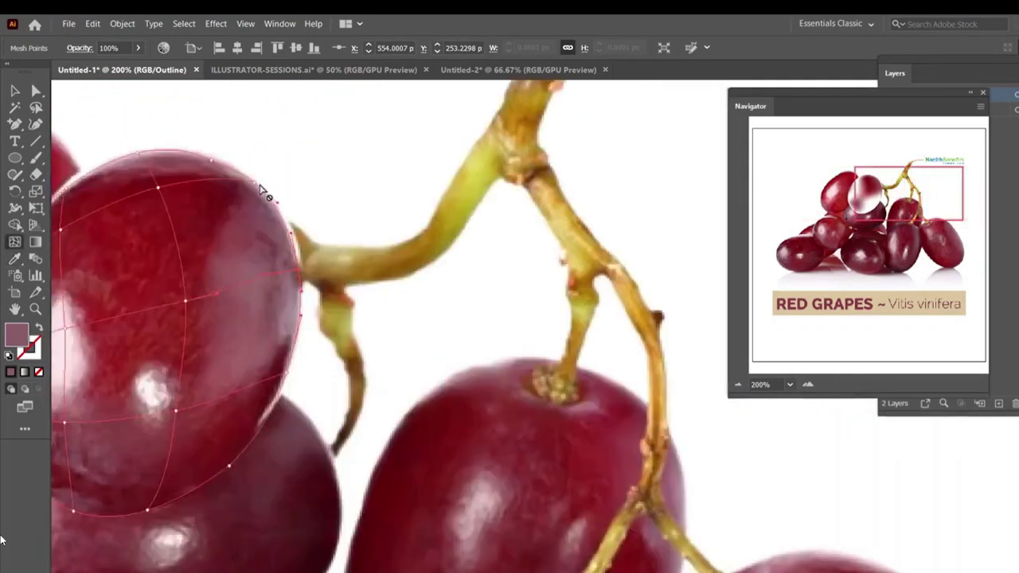
pyautogui.click(269, 192)
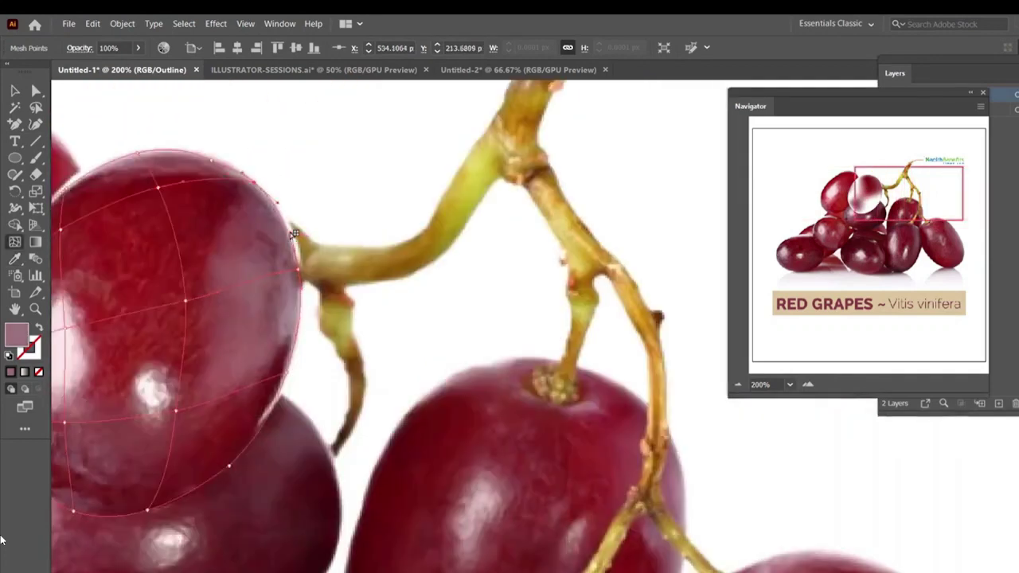
pyautogui.click(289, 380)
pyautogui.click(14, 258)
pyautogui.click(278, 363)
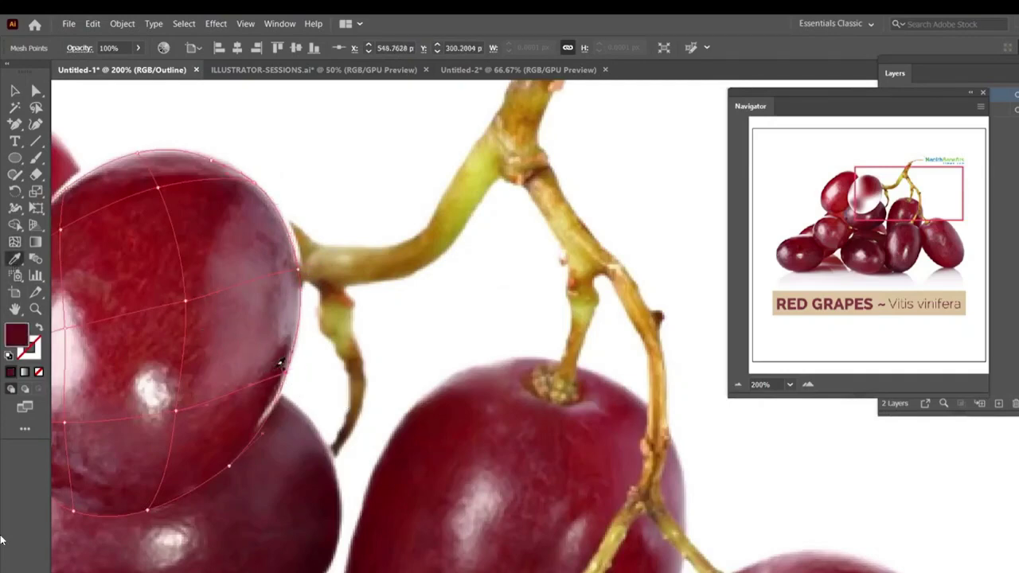
# Color the mesh point on the grape's lower-right edge with dark red sampled just inside the edge
pyautogui.moveTo(875, 199); pyautogui.dragTo(854, 208)
pyautogui.click(14, 242)
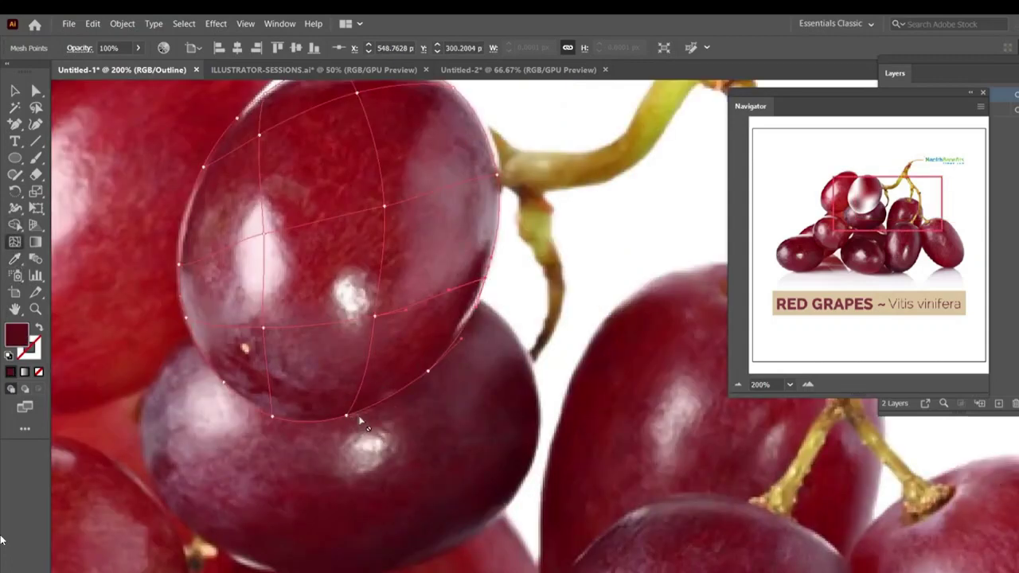
pyautogui.click(428, 371)
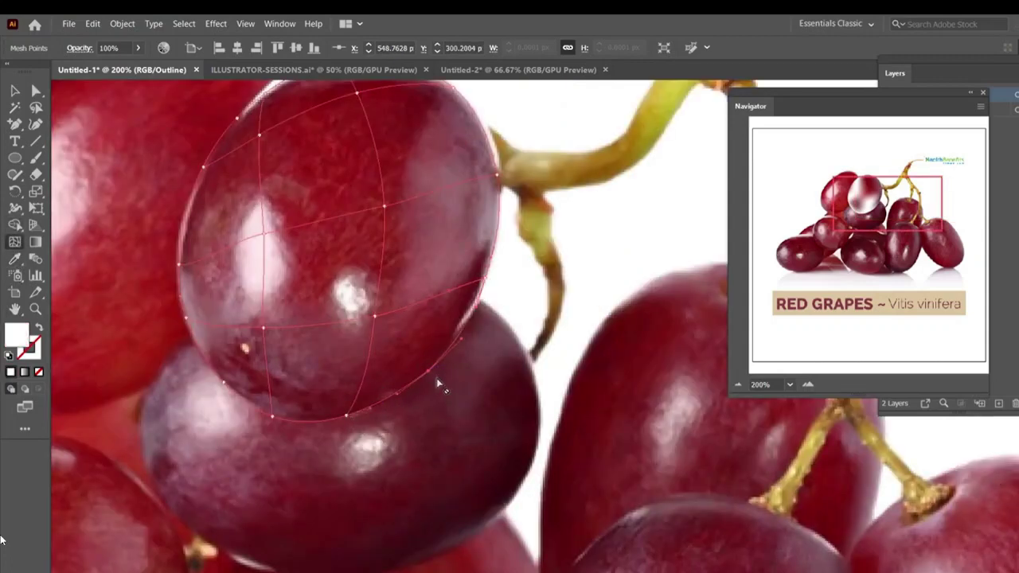
pyautogui.click(348, 415)
pyautogui.click(430, 372)
pyautogui.click(13, 262)
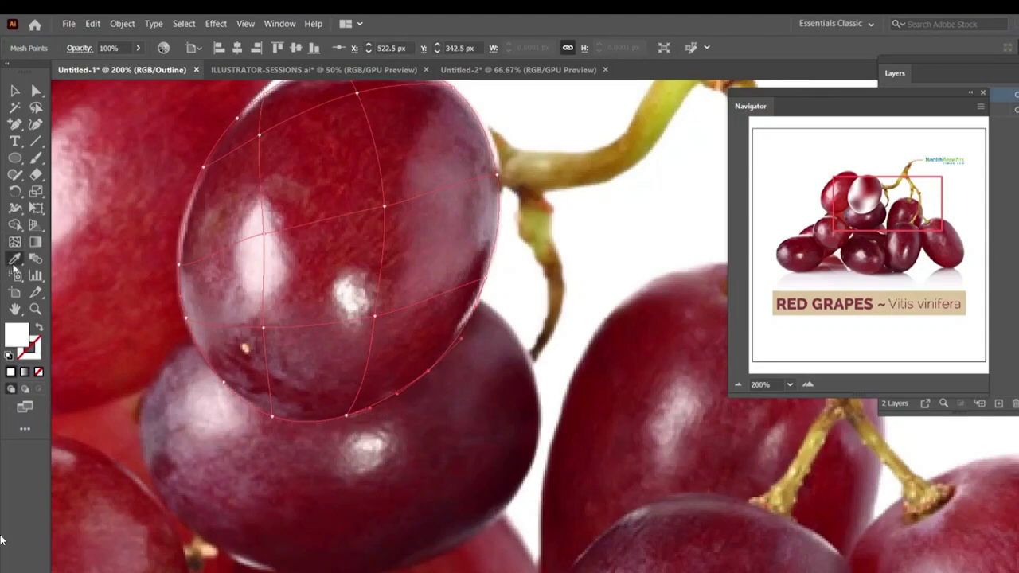
pyautogui.click(428, 361)
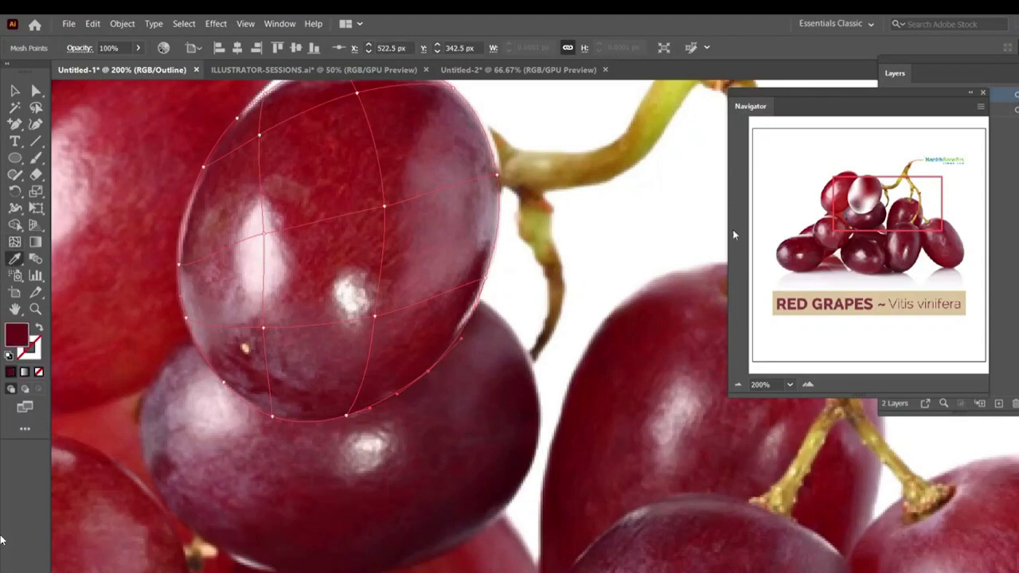
# Color the mesh point at the bottom end of the right vertical line with dark wine red sampled just above it
pyautogui.click(20, 242)
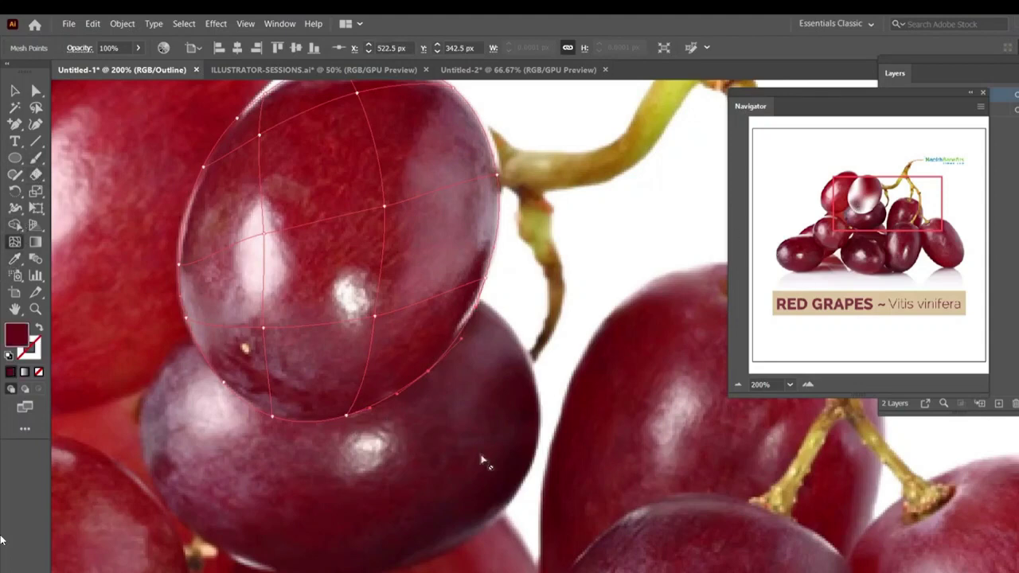
pyautogui.click(348, 417)
pyautogui.click(14, 257)
pyautogui.click(354, 398)
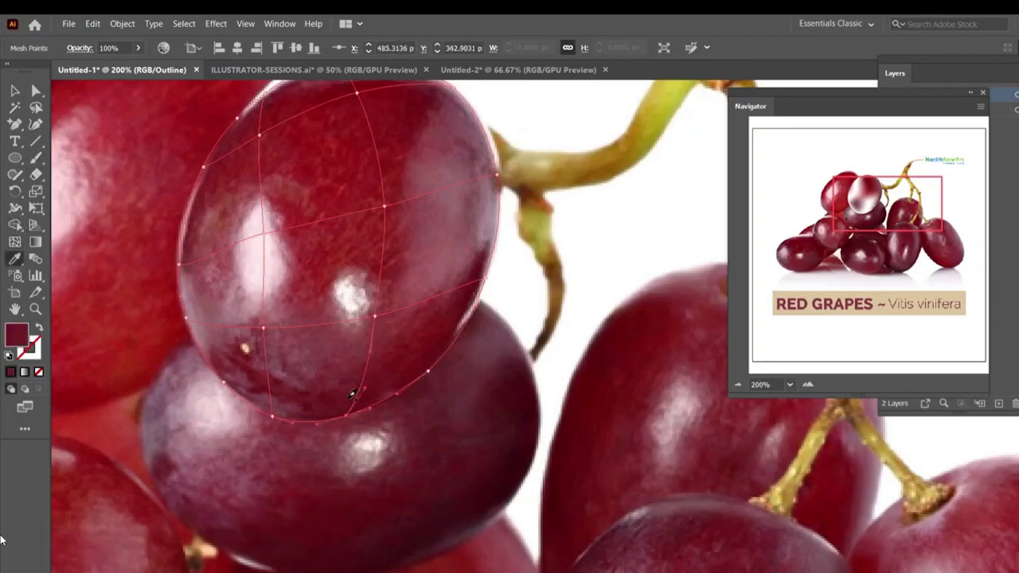
# Deselect the grape mesh and show the artwork in GPU Preview to check the mesh coloring so far
pyautogui.press('u')
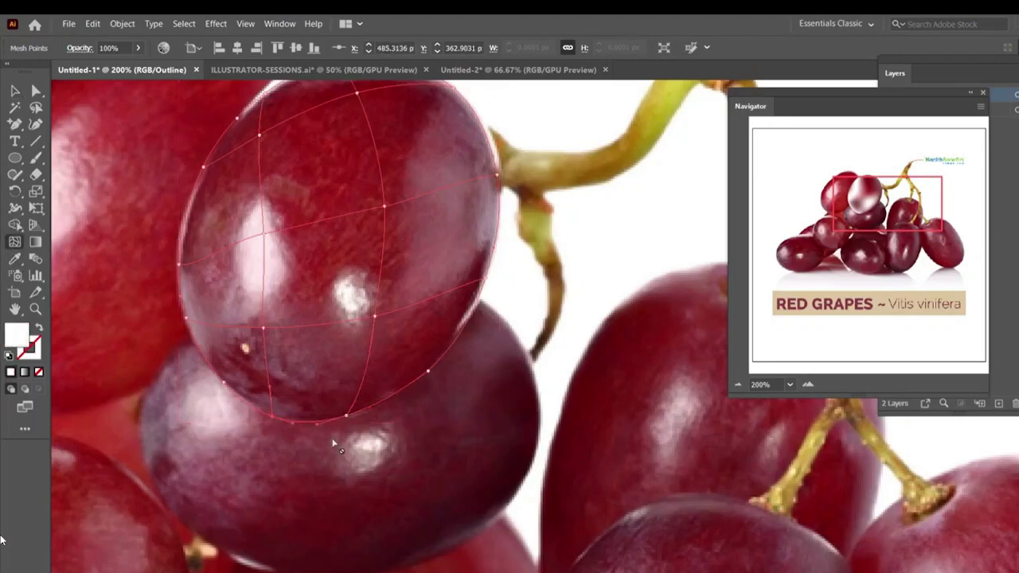
pyautogui.hotkey('ctrl', 'shift', 'a')
pyautogui.press('v')
pyautogui.hotkey('ctrl', '-')
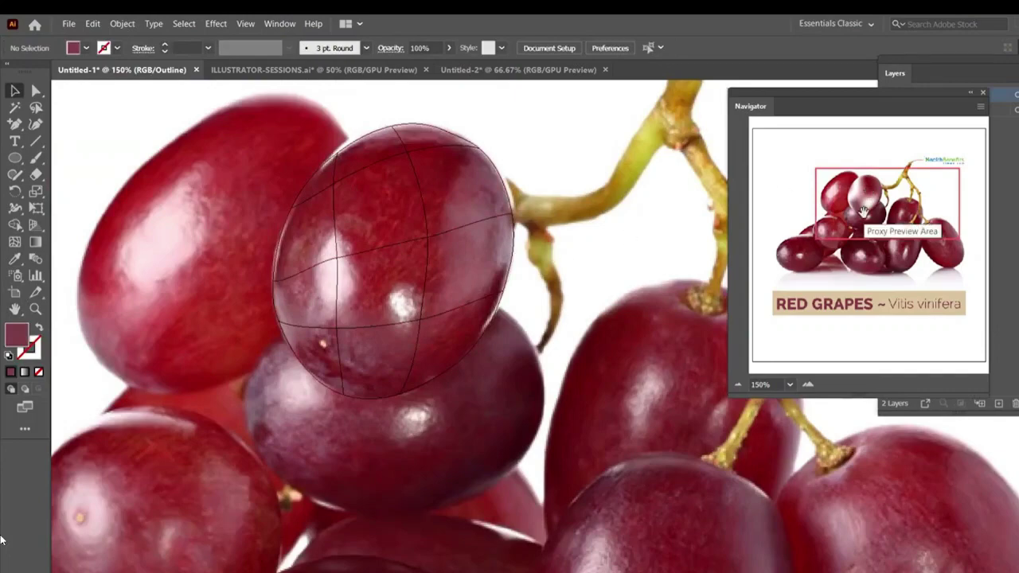
pyautogui.click(245, 23)
pyautogui.click(270, 36)
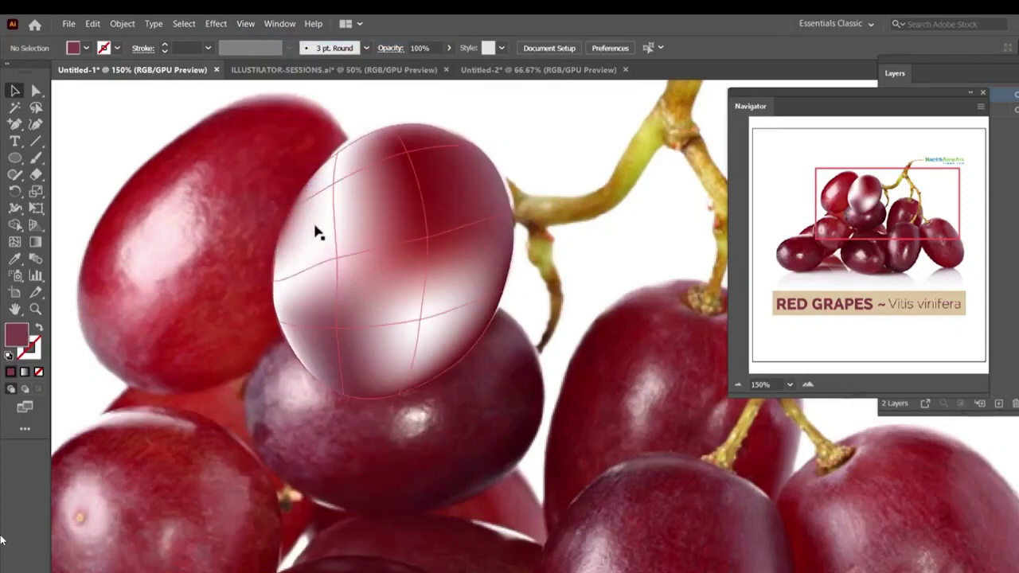
# Return the grape mesh to Outline view and color its upper-left interior mesh point with dark red sampled just beside it
pyautogui.click(398, 306)
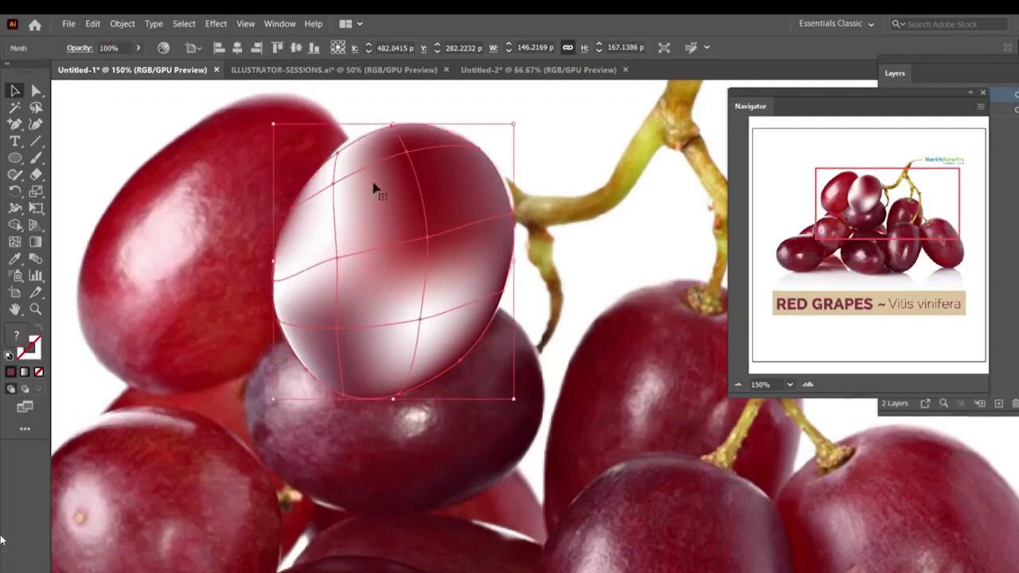
pyautogui.click(246, 23)
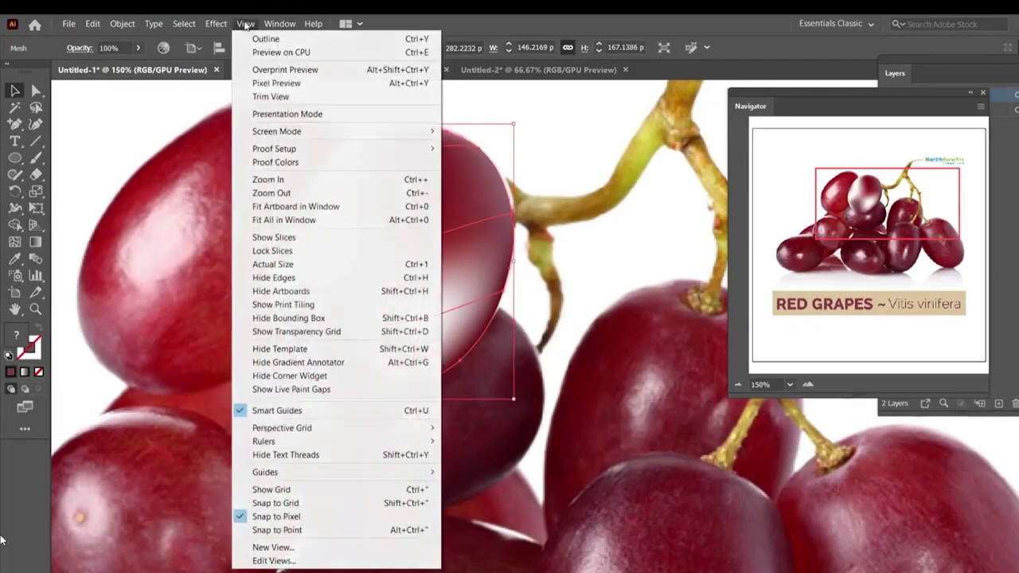
pyautogui.click(253, 38)
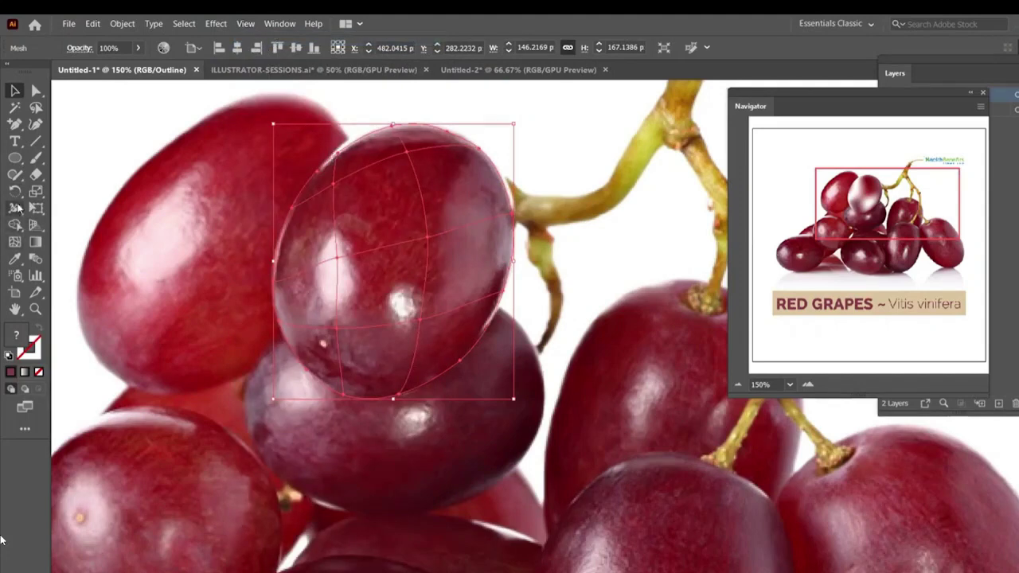
pyautogui.click(15, 241)
pyautogui.click(333, 183)
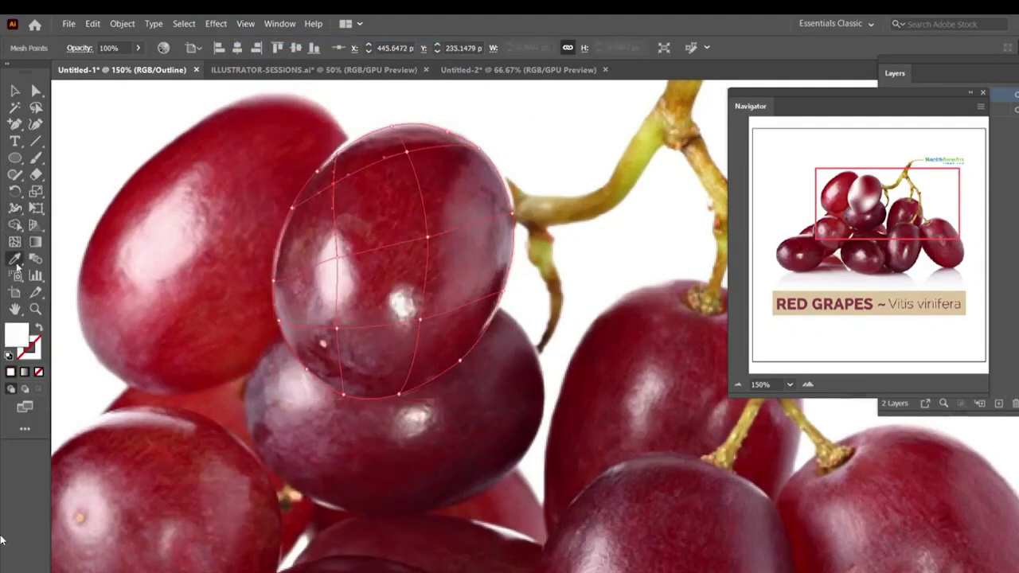
pyautogui.click(325, 180)
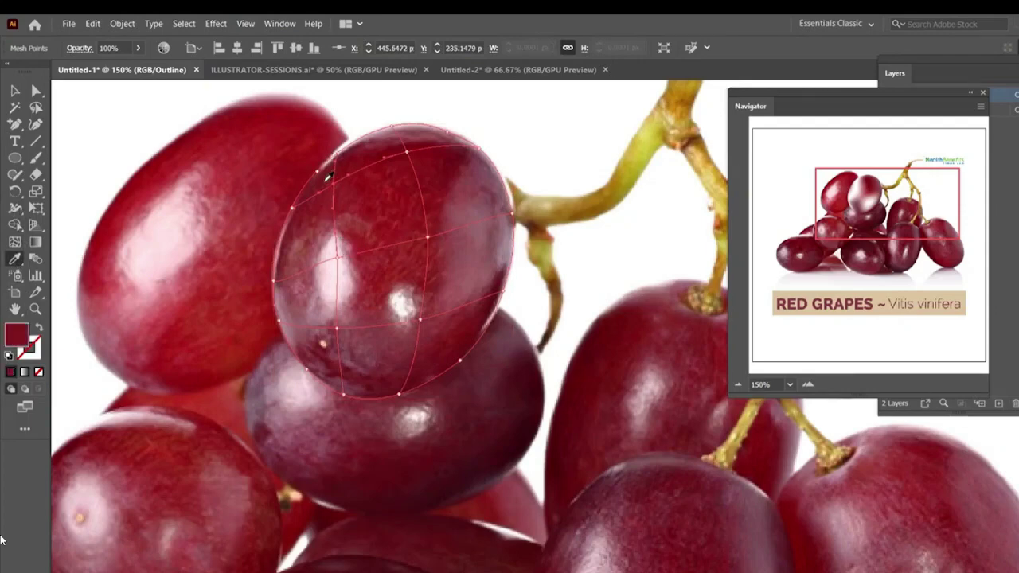
# Color the top end of the left vertical mesh line mauve and its crossing with the middle horizontal line pale pink from the highlight
pyautogui.click(377, 158)
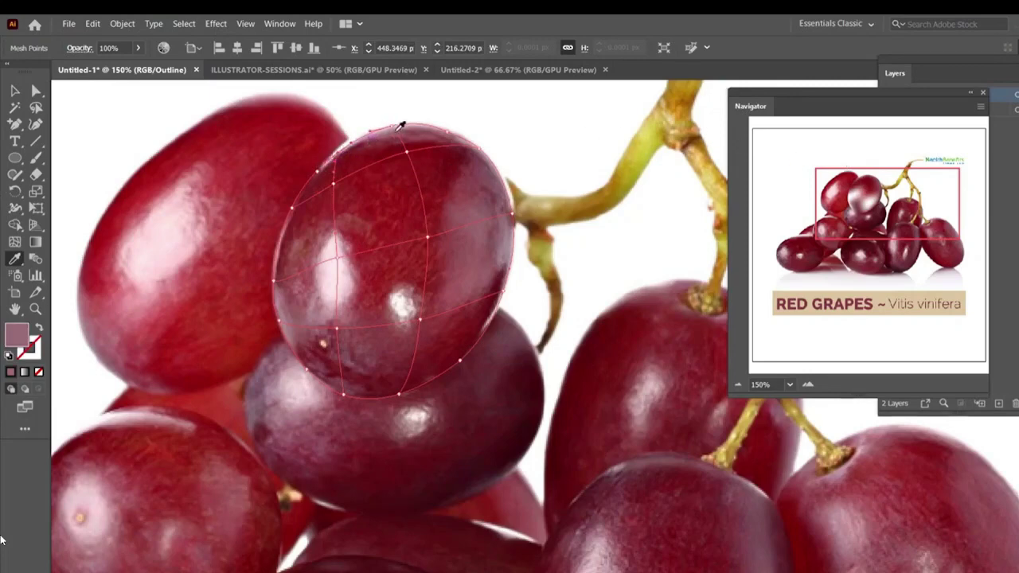
pyautogui.click(14, 241)
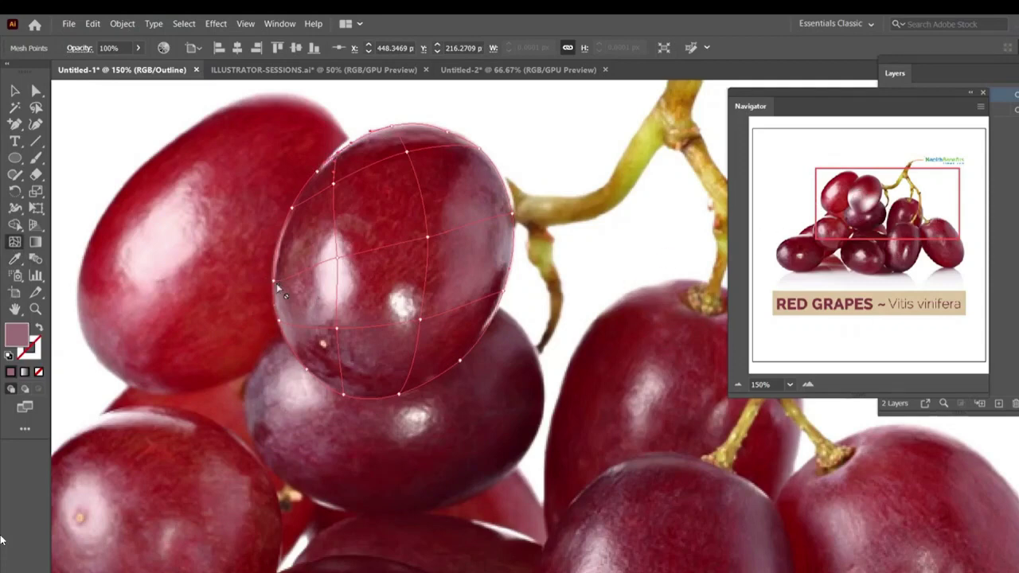
pyautogui.press('i')
pyautogui.click(358, 267)
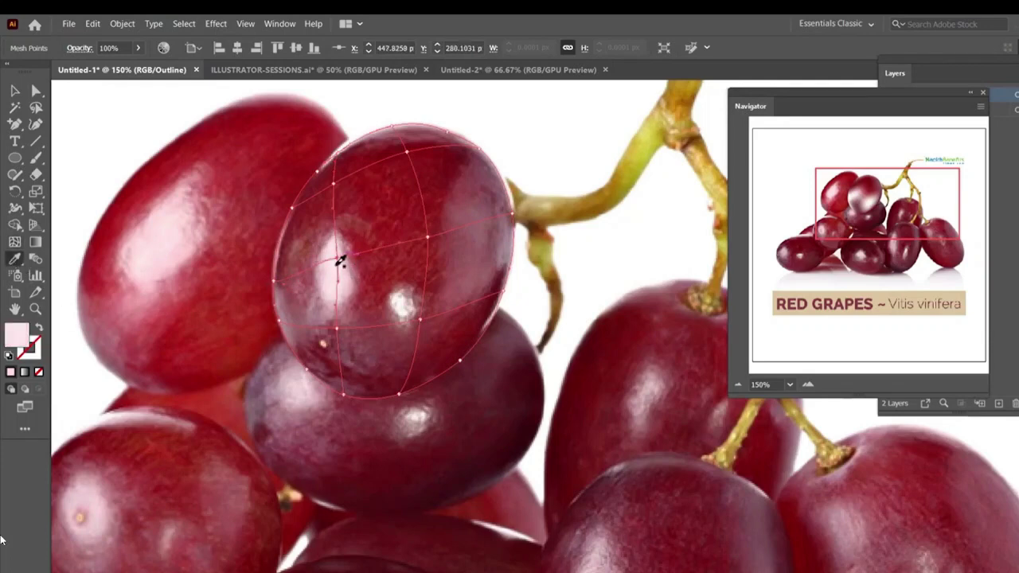
# Add a vertical mesh line crossing the middle horizontal line near the grape's left edge, coloring the new point from the photo just above it
pyautogui.click(18, 105)
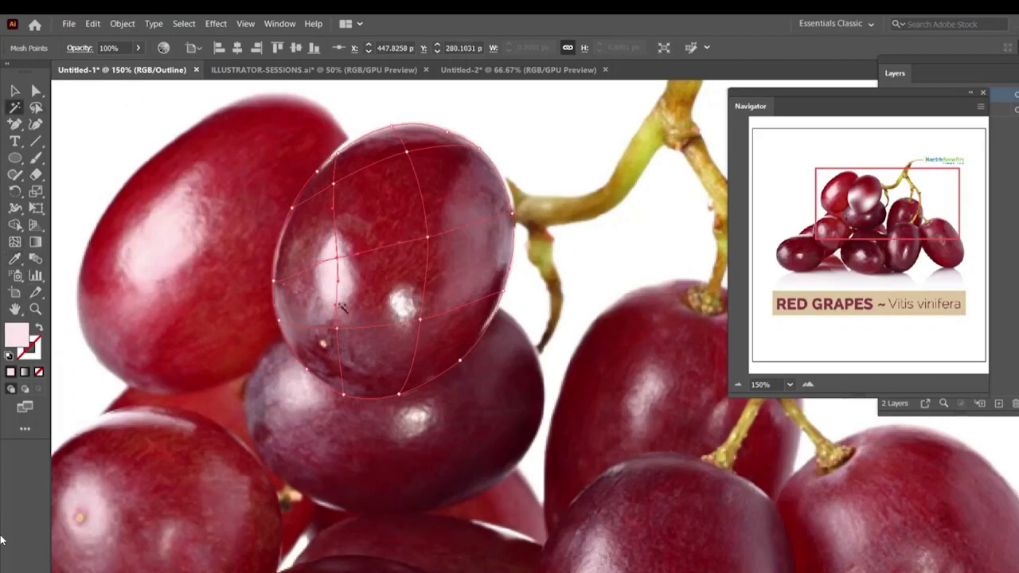
pyautogui.click(14, 242)
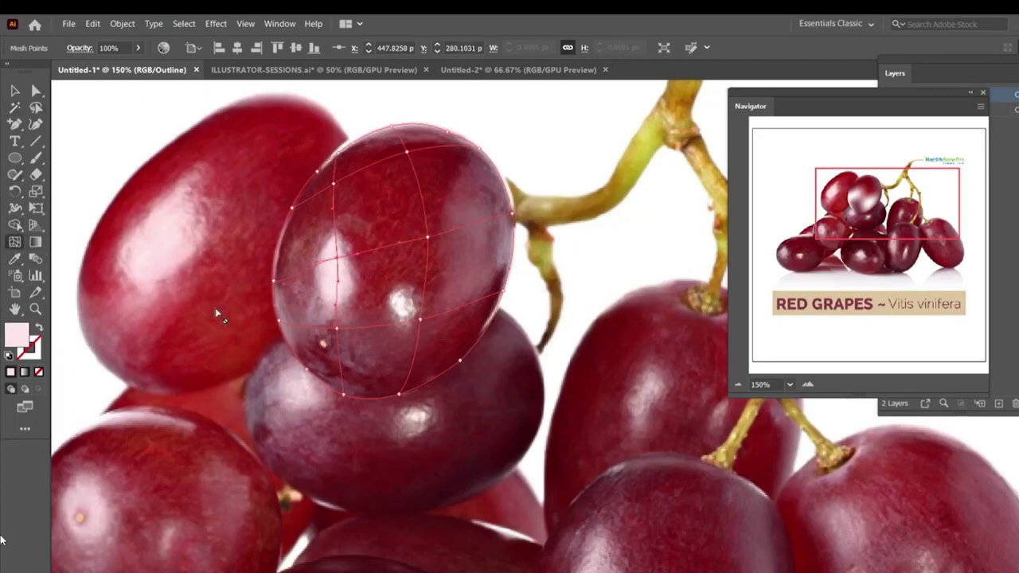
pyautogui.click(304, 273)
pyautogui.click(15, 260)
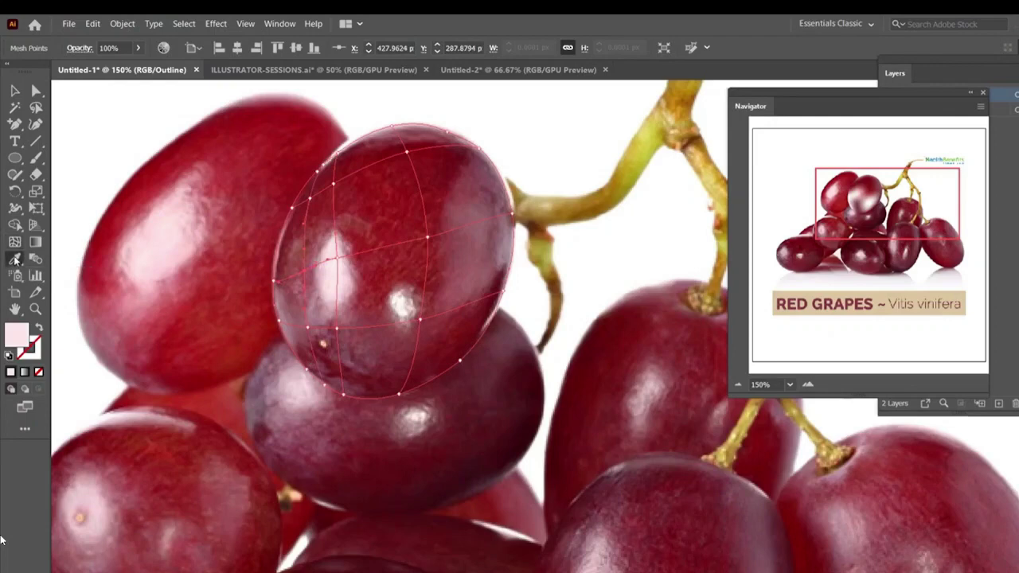
pyautogui.click(303, 259)
pyautogui.press('u')
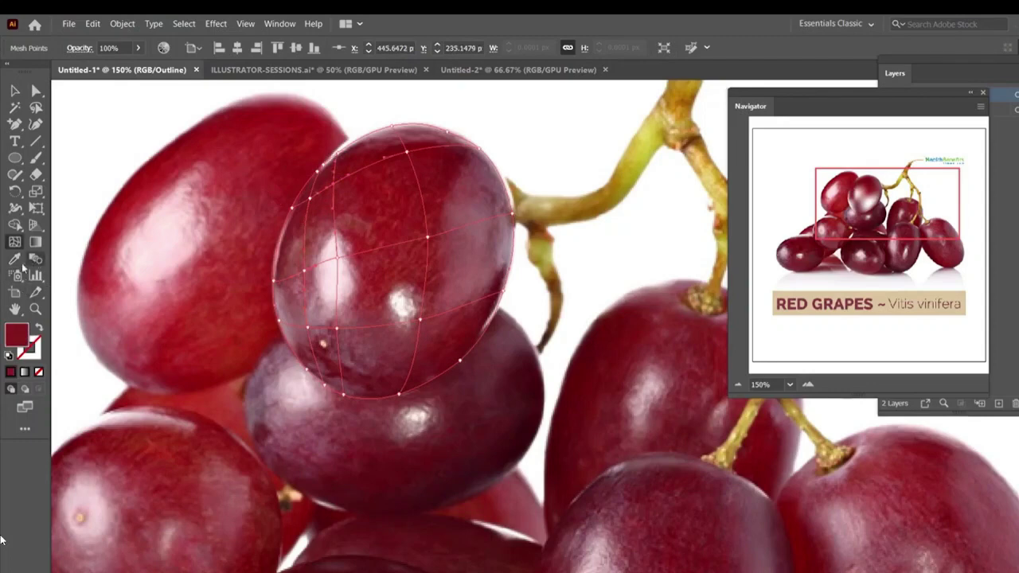
pyautogui.click(15, 259)
pyautogui.click(14, 90)
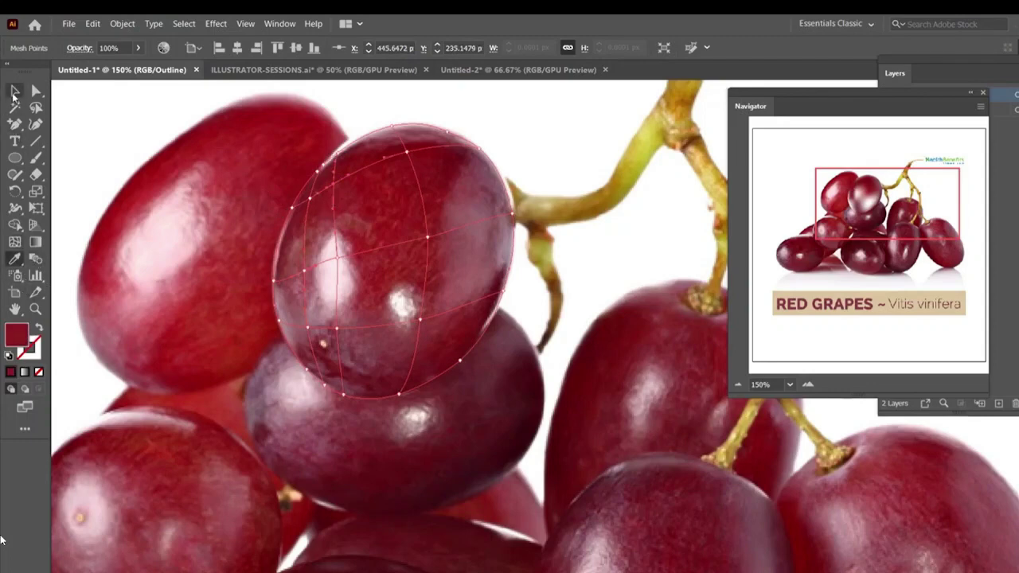
pyautogui.press('u')
pyautogui.click(398, 397)
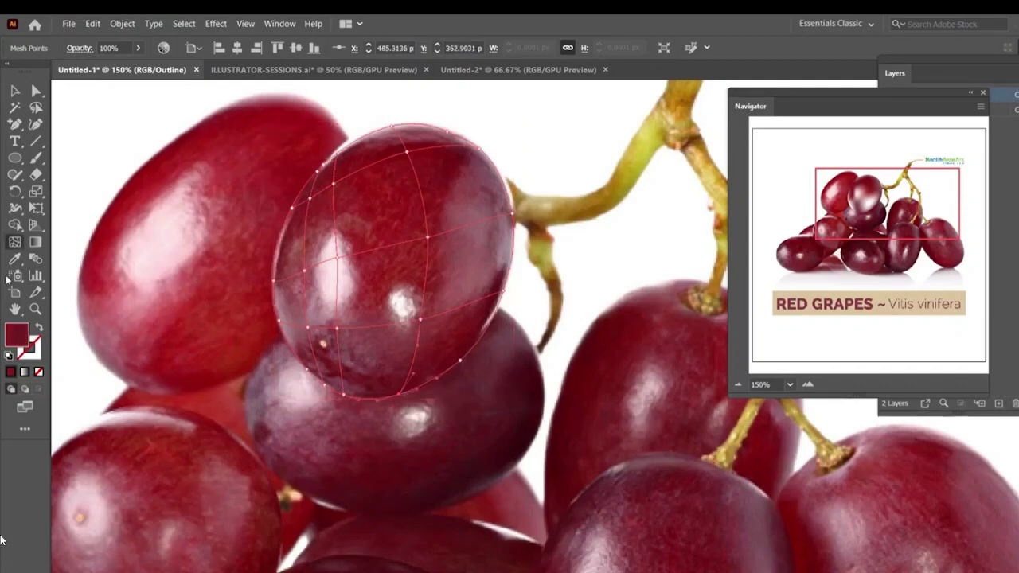
pyautogui.press('i')
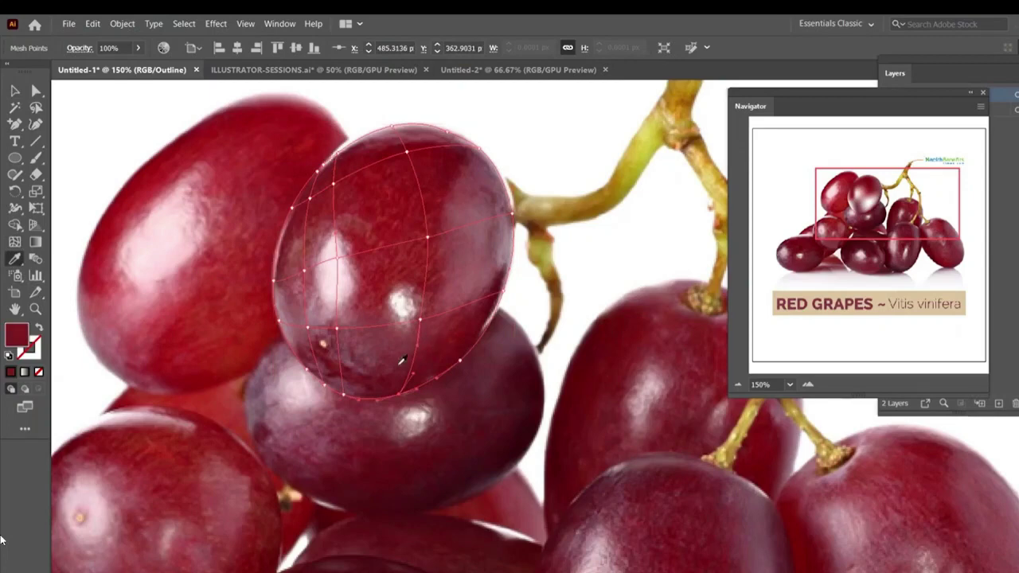
# Color the mesh point where the right vertical line crosses the lower horizontal line with muted red sampled just beside it
pyautogui.click(15, 241)
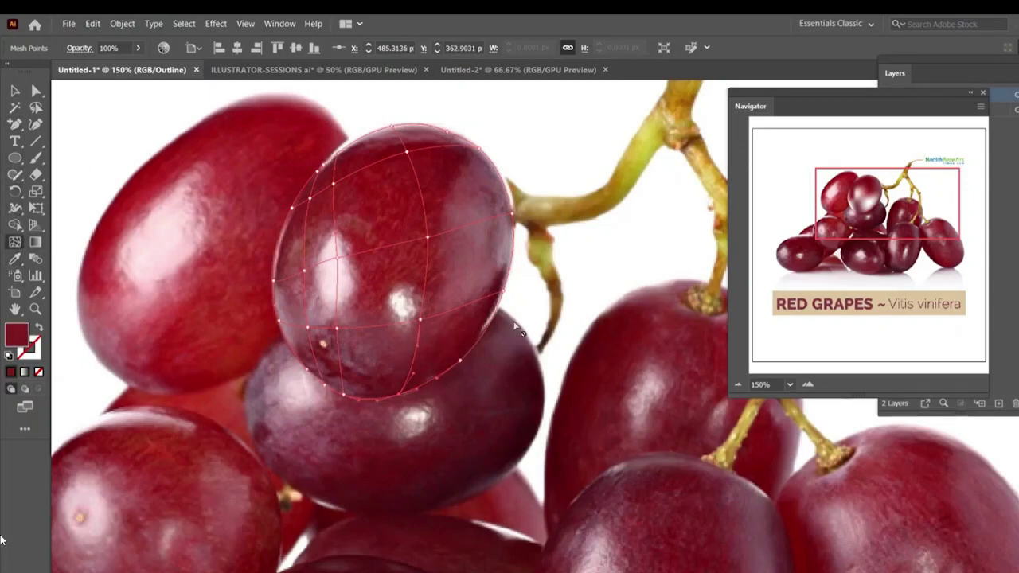
pyautogui.click(416, 338)
pyautogui.click(15, 258)
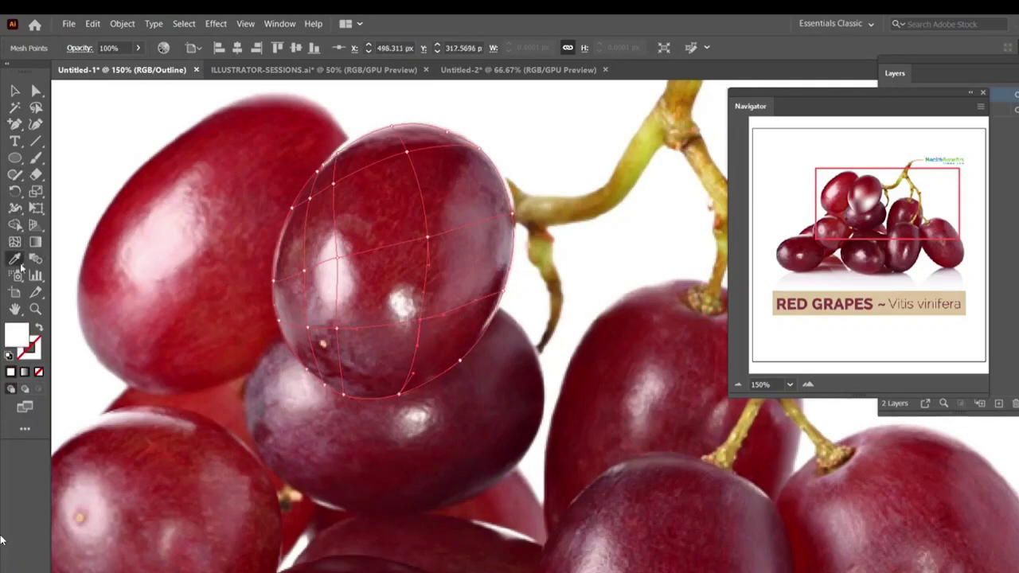
pyautogui.click(437, 325)
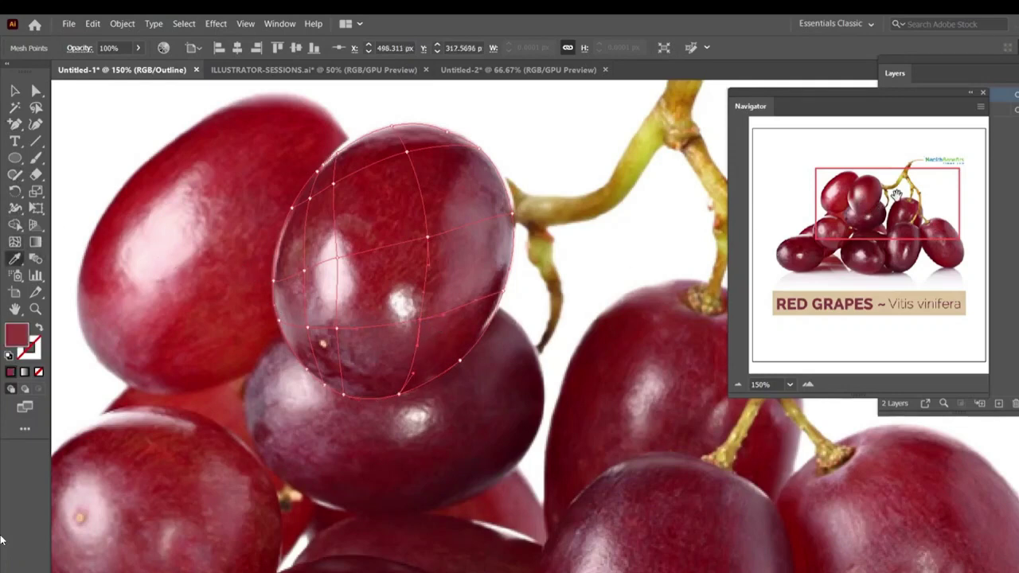
# Color the mesh point where the leftmost vertical line crosses the lower horizontal line with dusky mauve sampled beside it
pyautogui.click(15, 241)
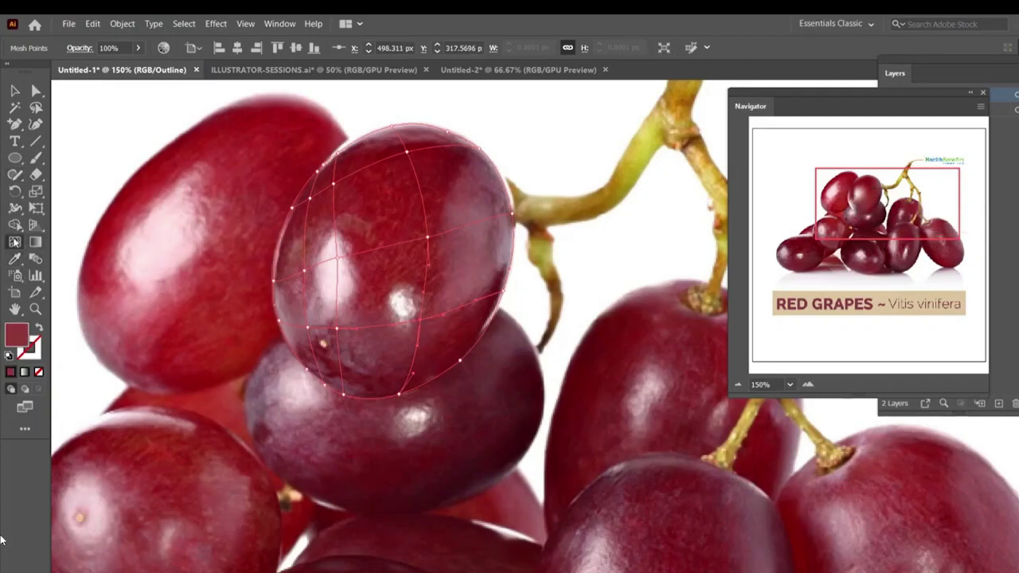
pyautogui.click(310, 329)
pyautogui.press('i')
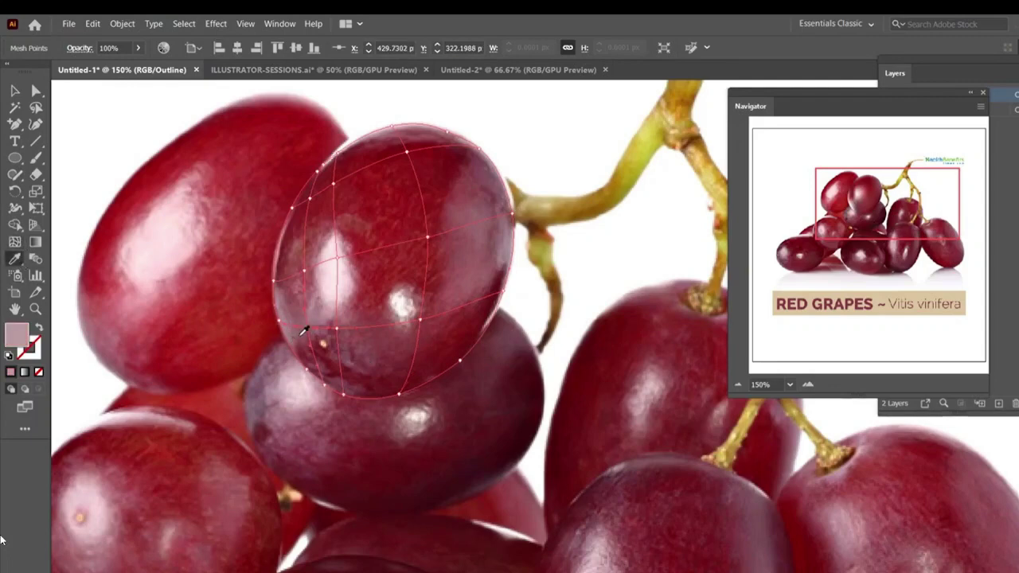
pyautogui.click(301, 332)
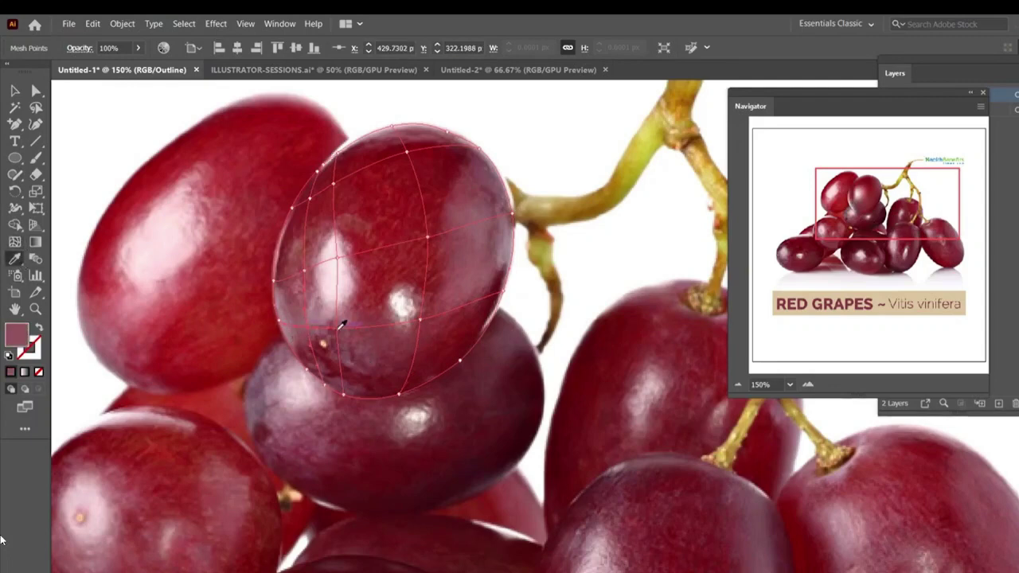
# Color the mesh point at the left end of the lower horizontal line with pinkish mauve sampled just inside the edge
pyautogui.click(15, 241)
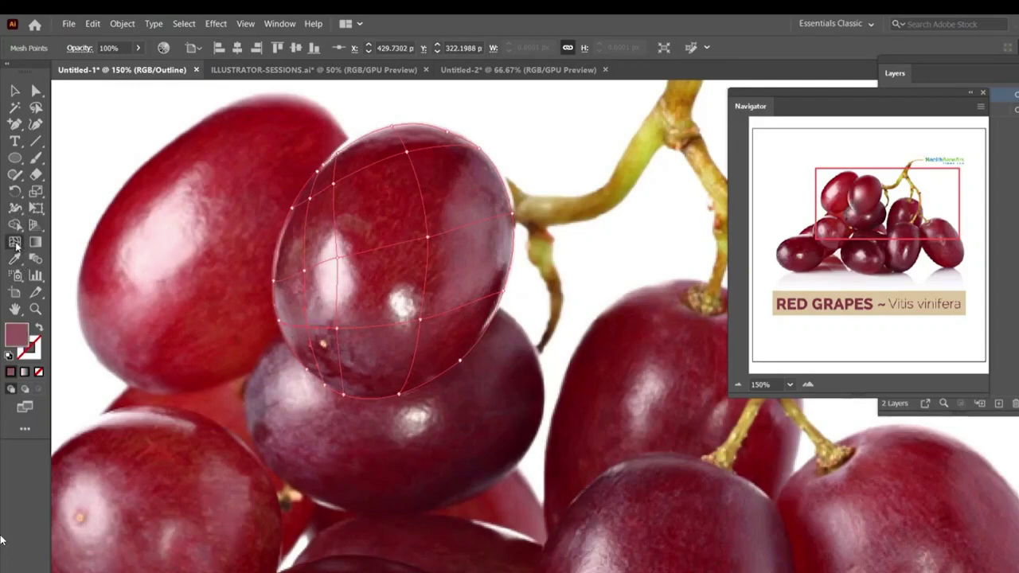
pyautogui.click(283, 323)
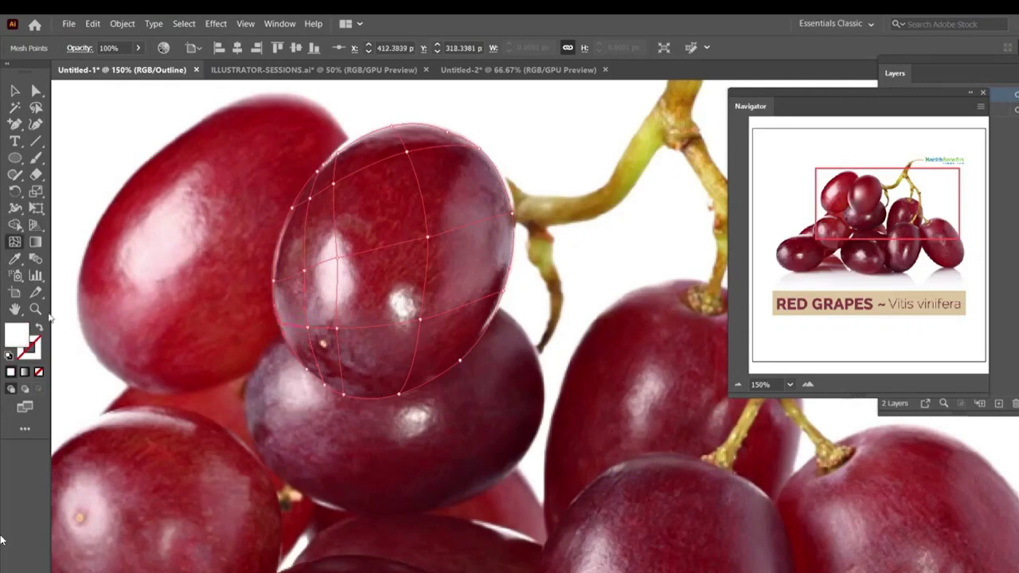
pyautogui.click(14, 259)
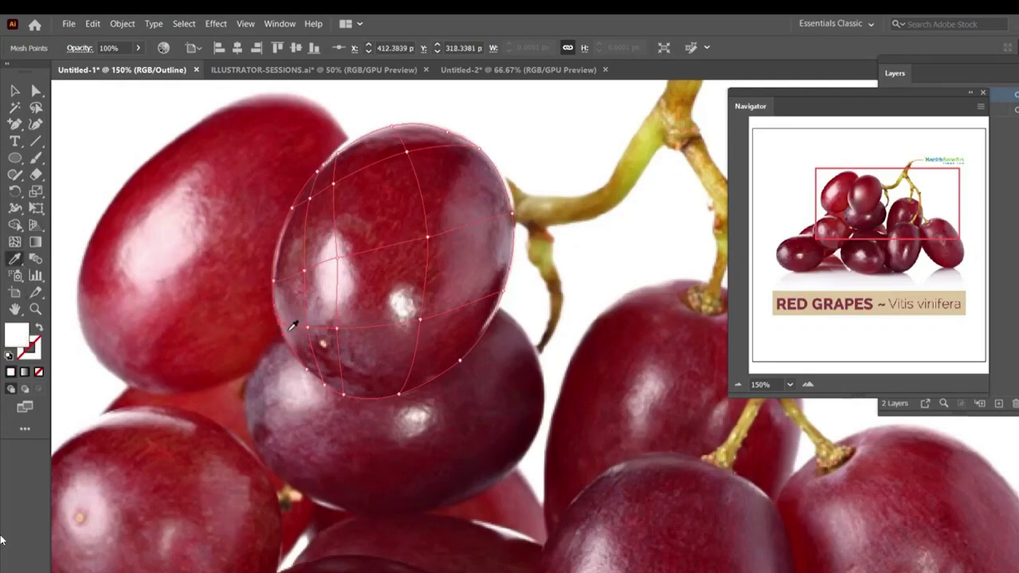
pyautogui.click(292, 326)
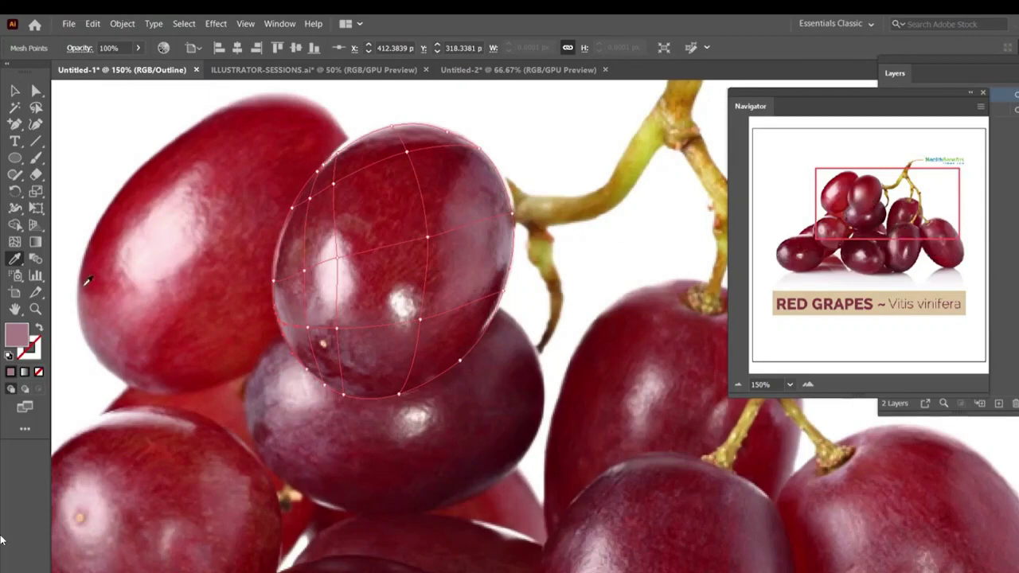
# Color the mesh point at the left end of the middle horizontal line with dark wine red sampled just inside the edge
pyautogui.click(14, 241)
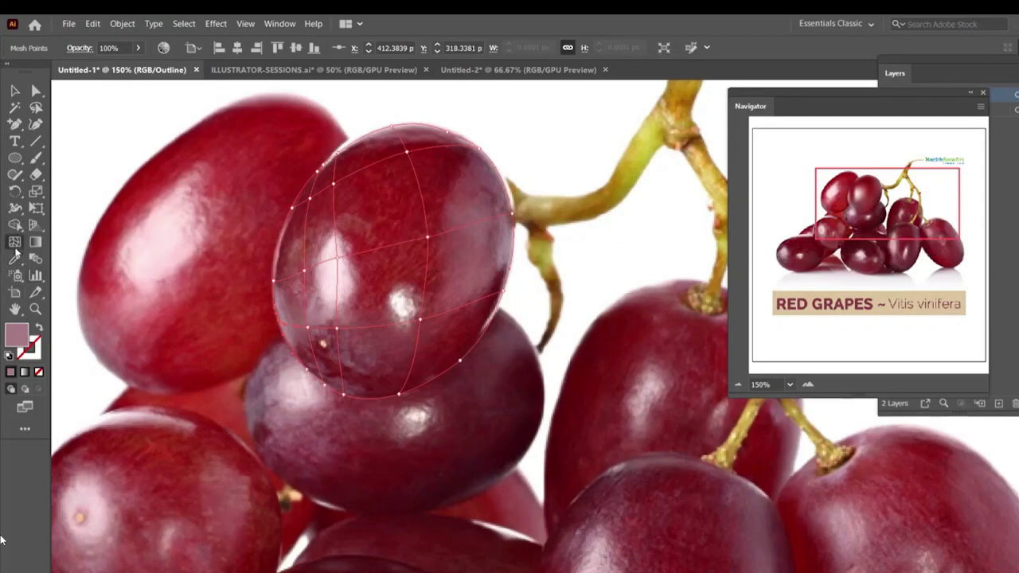
pyautogui.click(277, 279)
pyautogui.press('i')
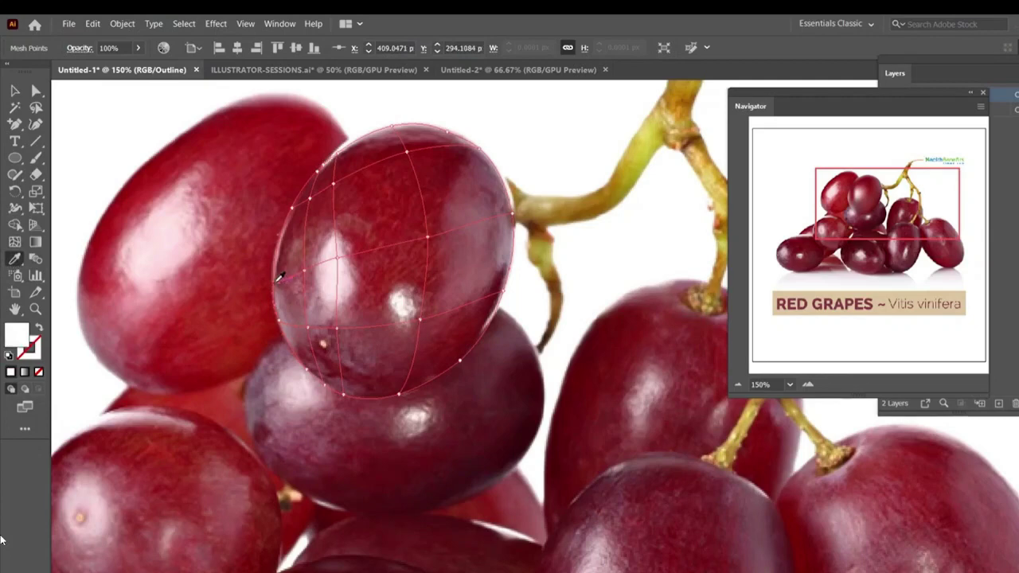
pyautogui.click(281, 274)
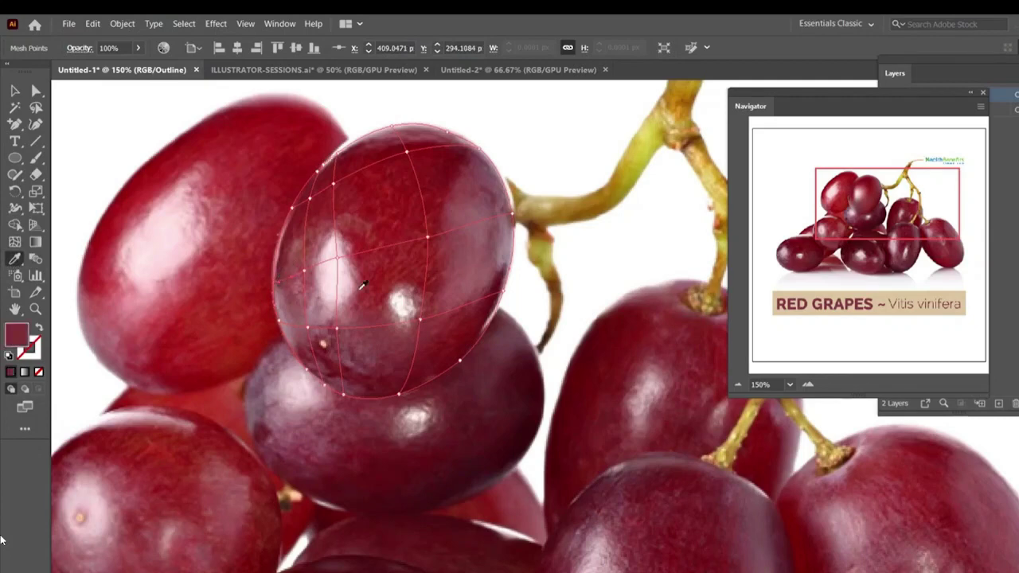
# Switch the artwork to GPU Preview and deselect the grape to inspect the blended mesh colors
pyautogui.click(15, 91)
pyautogui.click(245, 24)
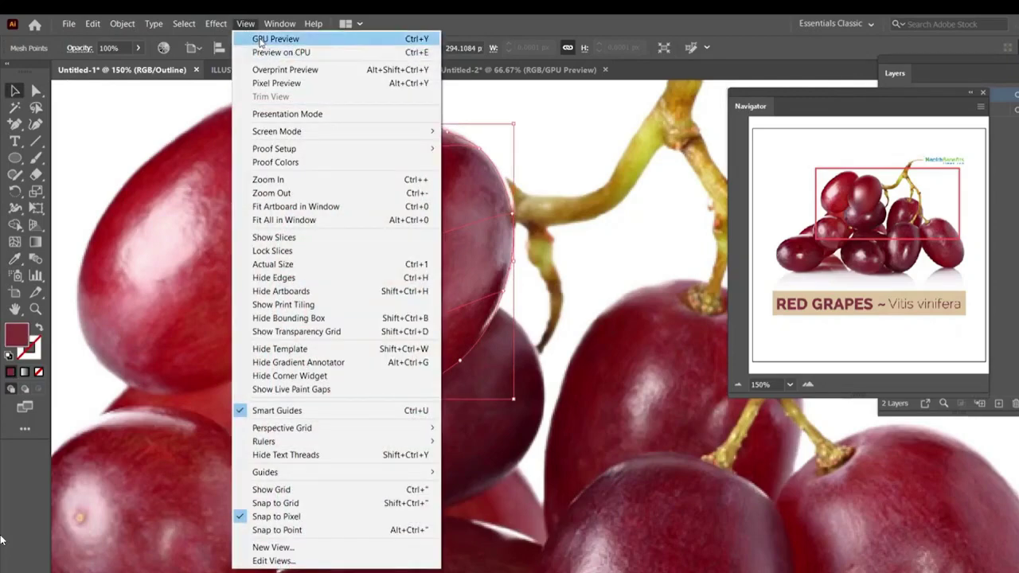
pyautogui.click(255, 38)
pyautogui.click(613, 311)
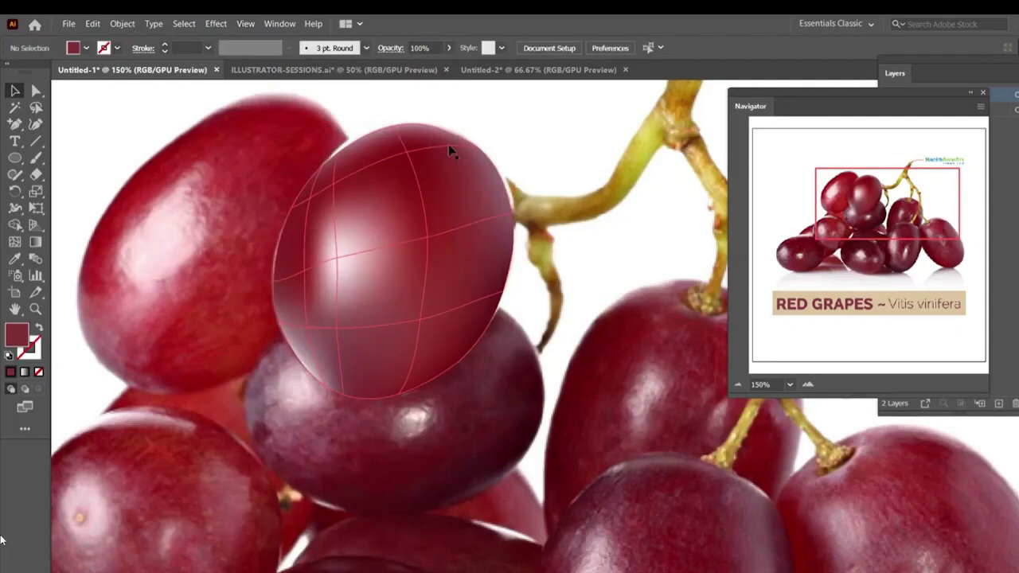
# Shift the mesh point where the right vertical and middle horizontal lines cross slightly right and down, to about X 506, Y 269
pyautogui.click(425, 237)
pyautogui.click(14, 242)
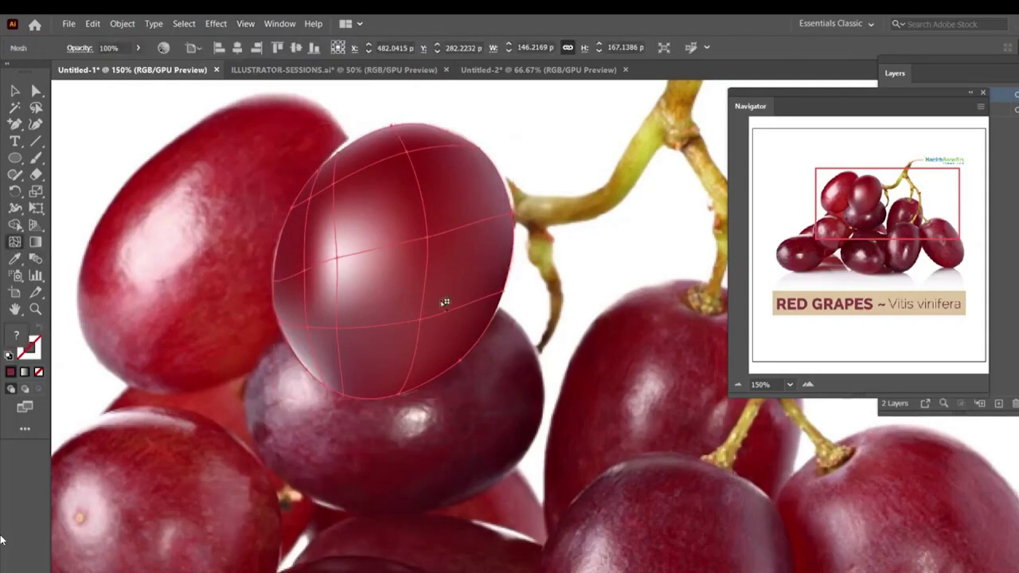
pyautogui.click(430, 240)
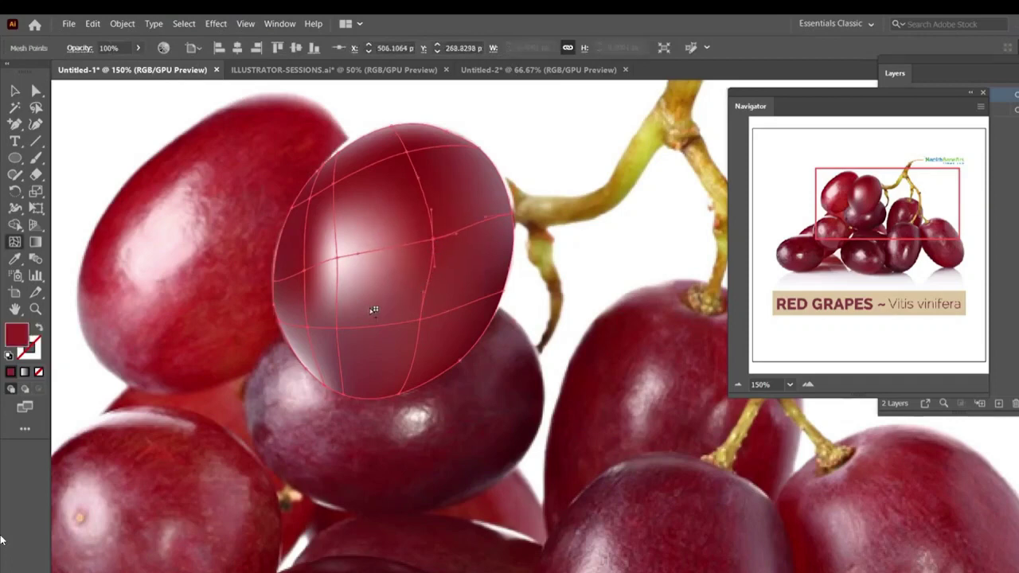
# Move the lower horizontal mesh line's crossings to about X 448, Y 328 and X 495, Y 316, and nudge the right vertical's middle crossing slightly left
pyautogui.click(338, 336)
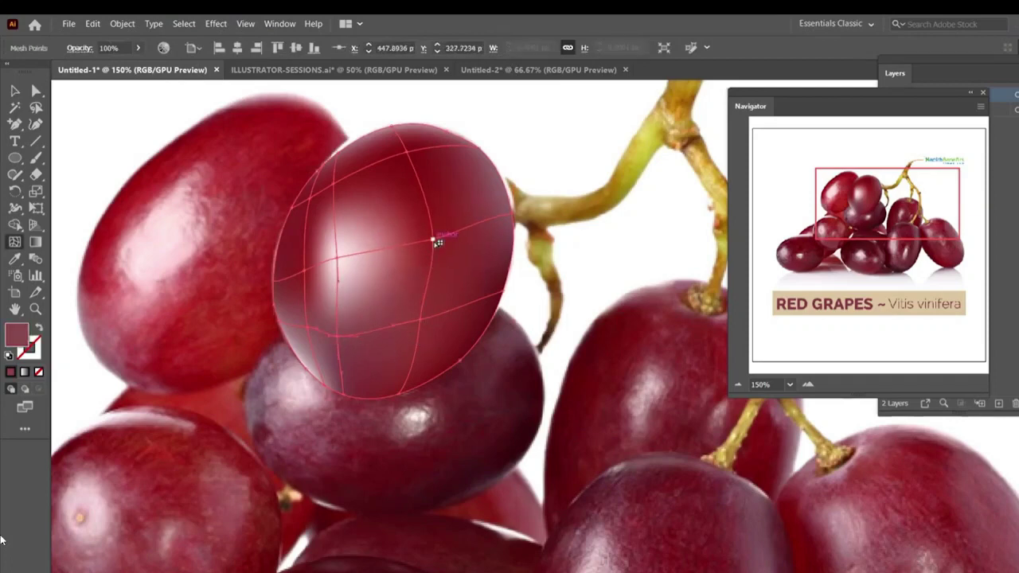
pyautogui.moveTo(432, 241); pyautogui.dragTo(429, 322)
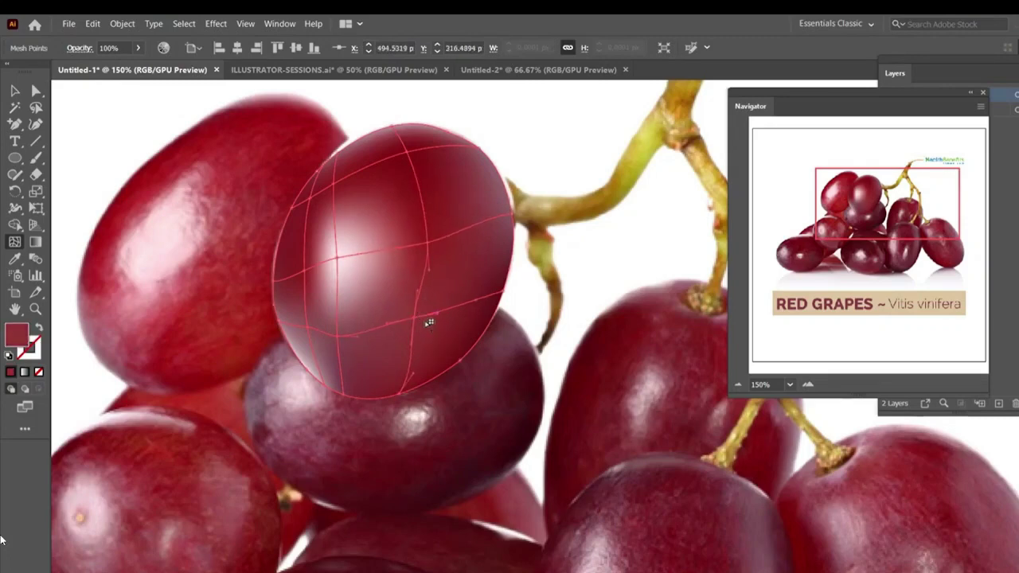
# Add a vertical mesh line crossing the upper horizontal line at about X 516, Y 212, and color that point brown sampled from the neighboring grape's stem base
pyautogui.click(453, 149)
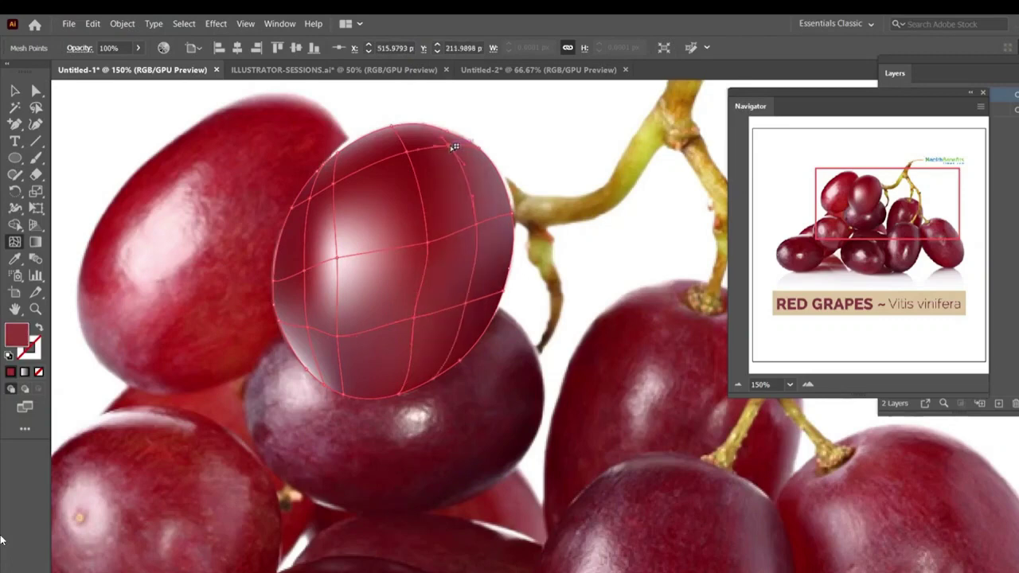
pyautogui.click(14, 259)
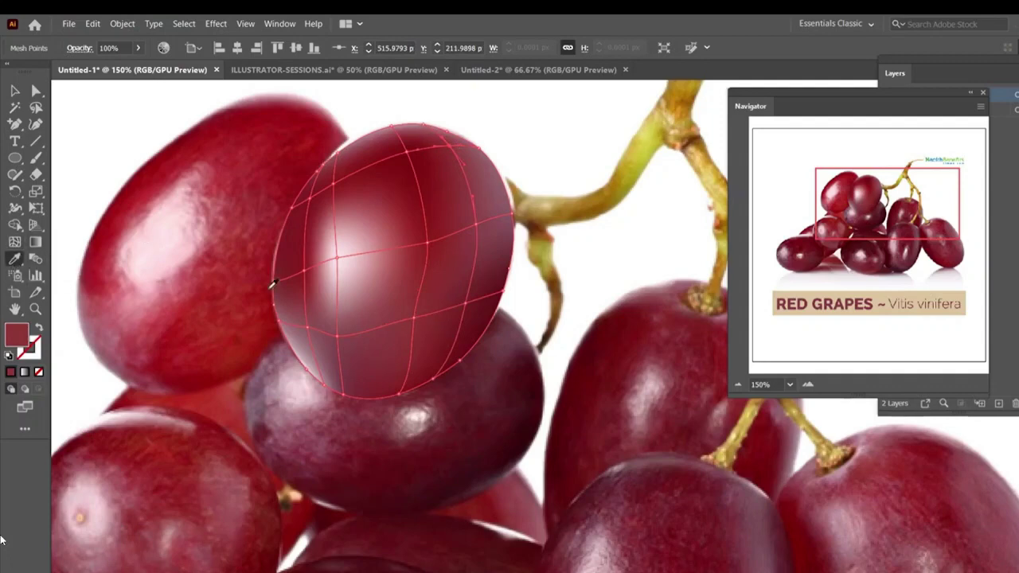
pyautogui.click(621, 362)
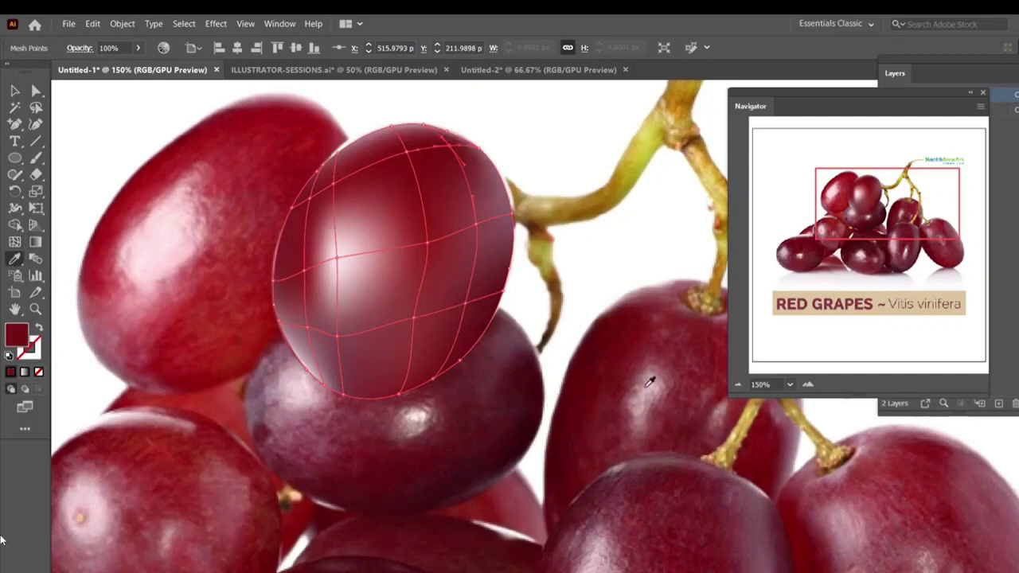
pyautogui.click(648, 382)
pyautogui.click(636, 363)
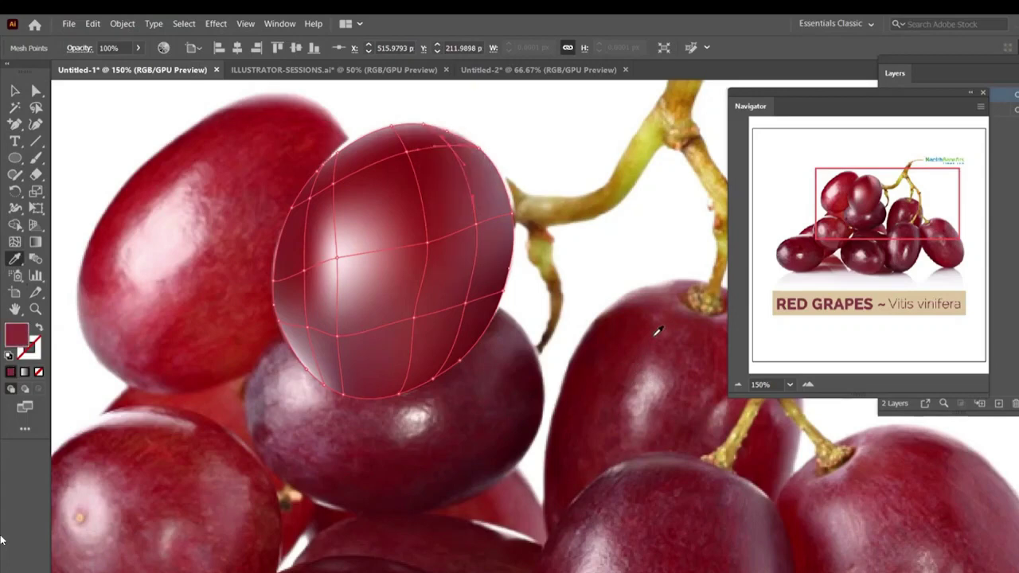
pyautogui.click(693, 301)
pyautogui.click(14, 90)
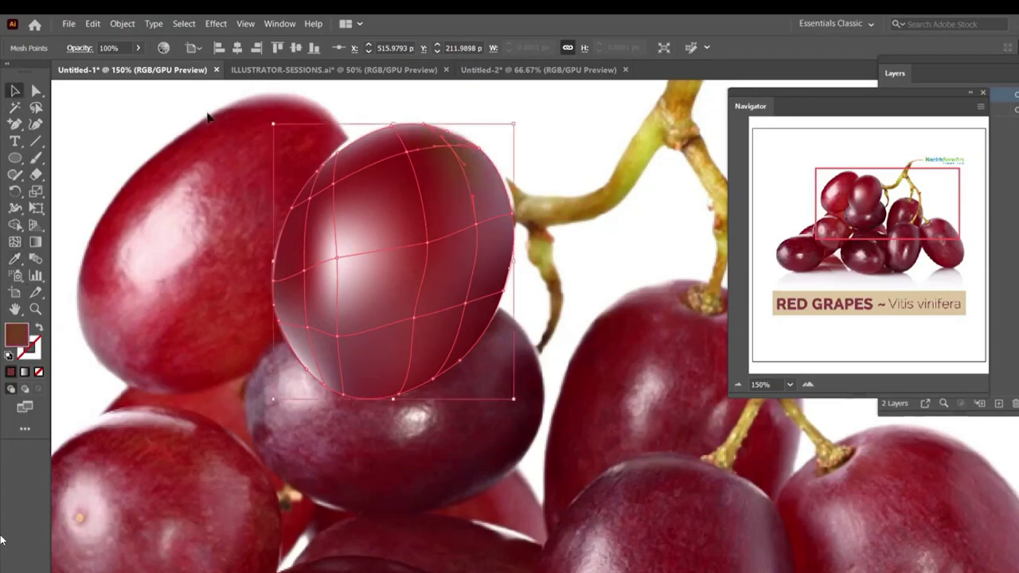